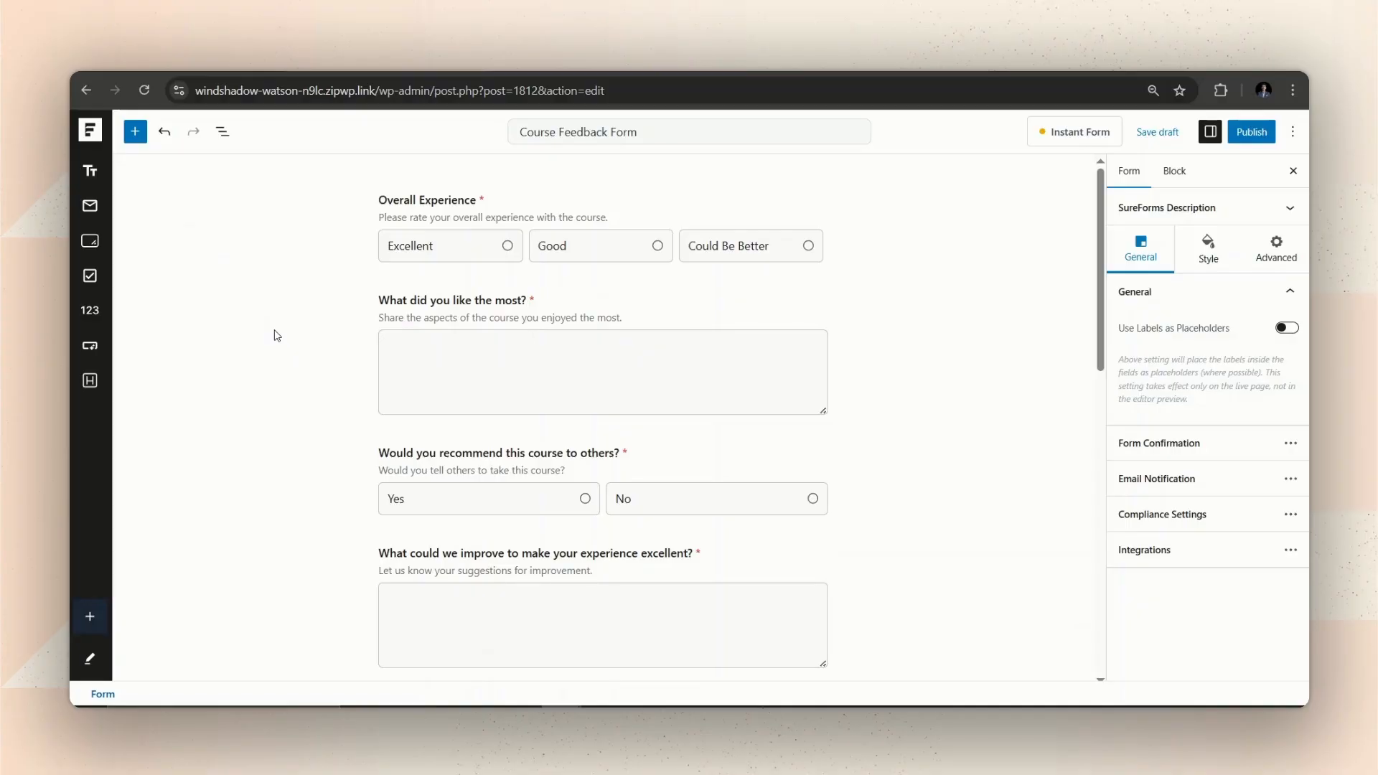
Move 'Would you recommend this course to others?' above 'What did you like the most?'.
{"action": "scroll", "coordinate": [276, 334], "scroll_direction": "down", "scroll_amount": 10}
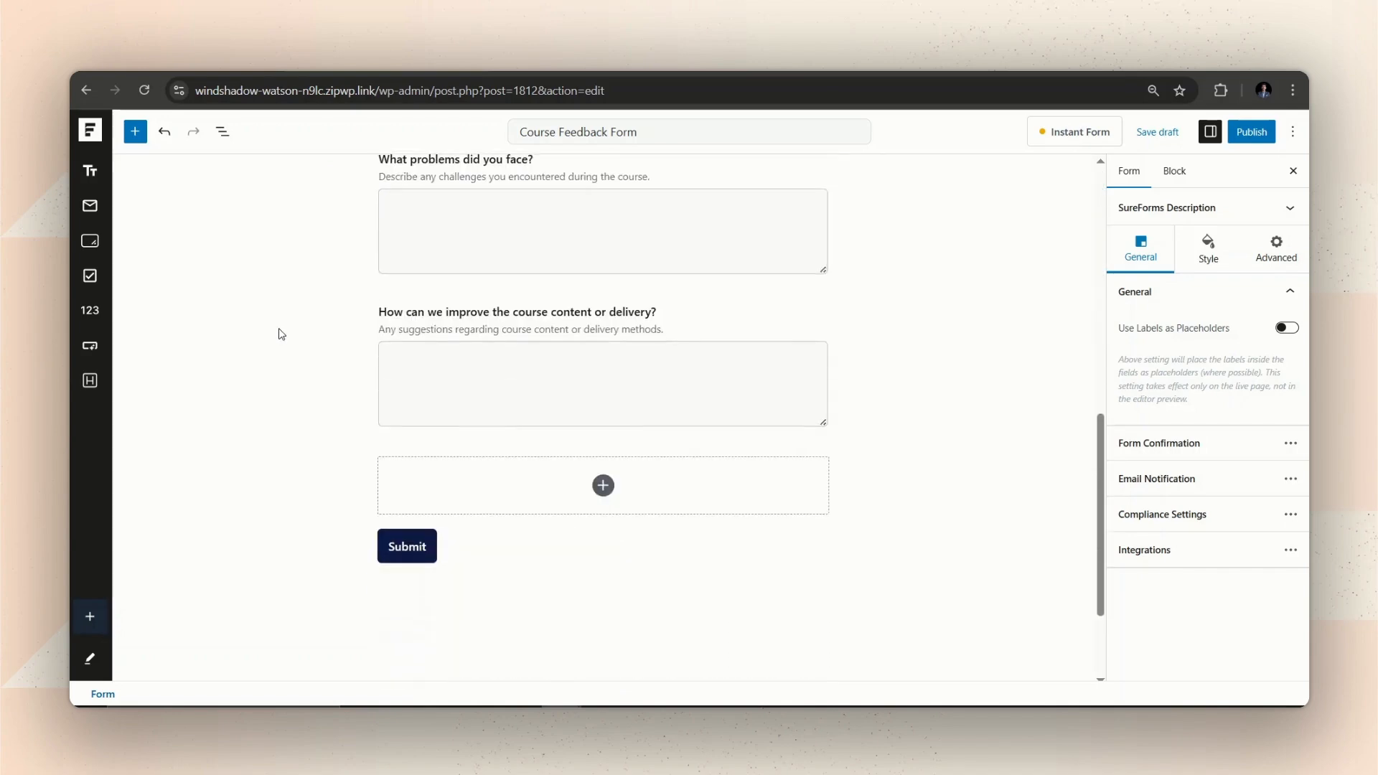
{"action": "scroll", "coordinate": [280, 334], "scroll_direction": "up", "scroll_amount": 10}
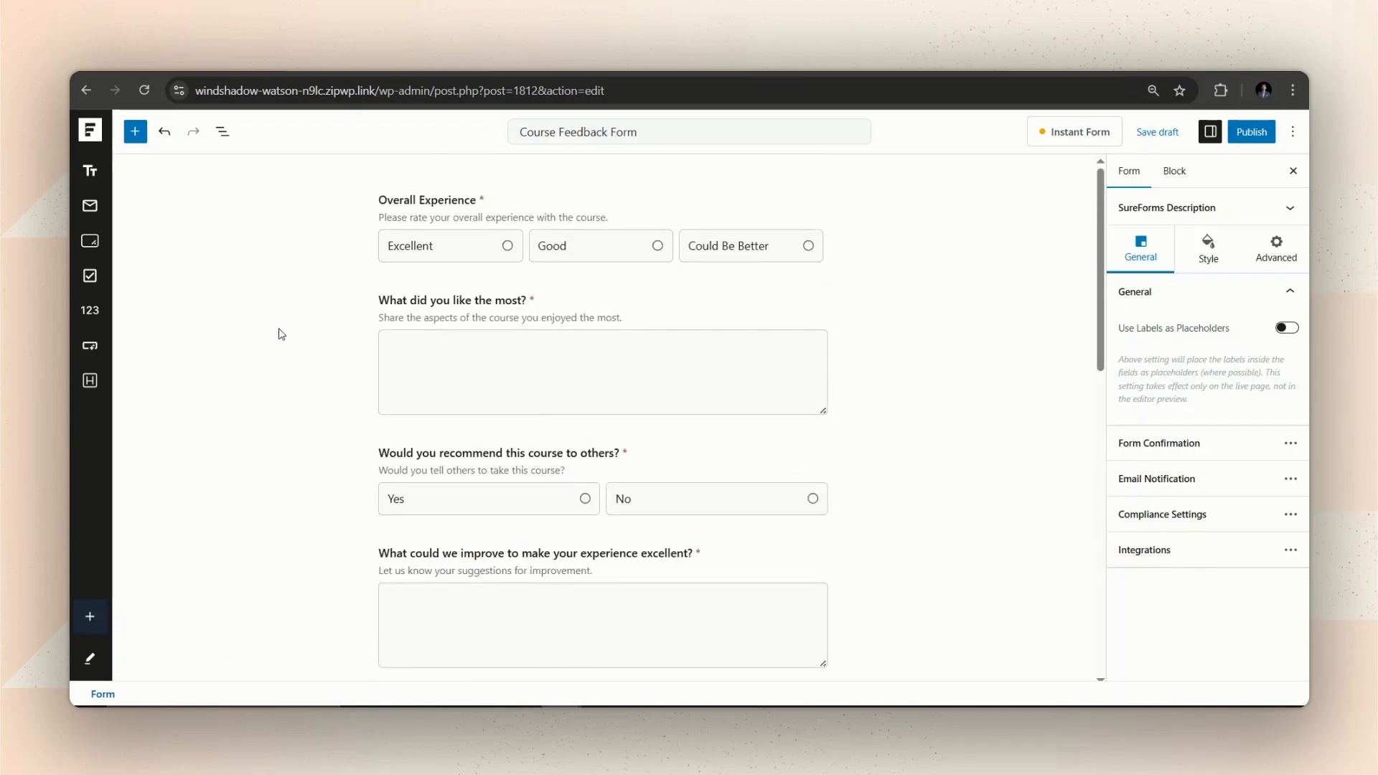
{"action": "left_click", "coordinate": [436, 450]}
{"action": "left_click_drag", "start_coordinate": [414, 416], "coordinate": [383, 421]}
Move 'Would you take another course' above 'What could we improve'.
{"action": "scroll", "coordinate": [388, 431], "scroll_direction": "down", "scroll_amount": 1}
{"action": "left_click", "coordinate": [455, 559]}
{"action": "mouse_move", "coordinate": [414, 513]}
{"action": "left_mouse_down"}
{"action": "mouse_move", "coordinate": [401, 405]}
{"action": "mouse_move", "coordinate": [399, 491]}
{"action": "left_mouse_up"}
{"action": "scroll", "coordinate": [447, 465], "scroll_direction": "down", "scroll_amount": 7}
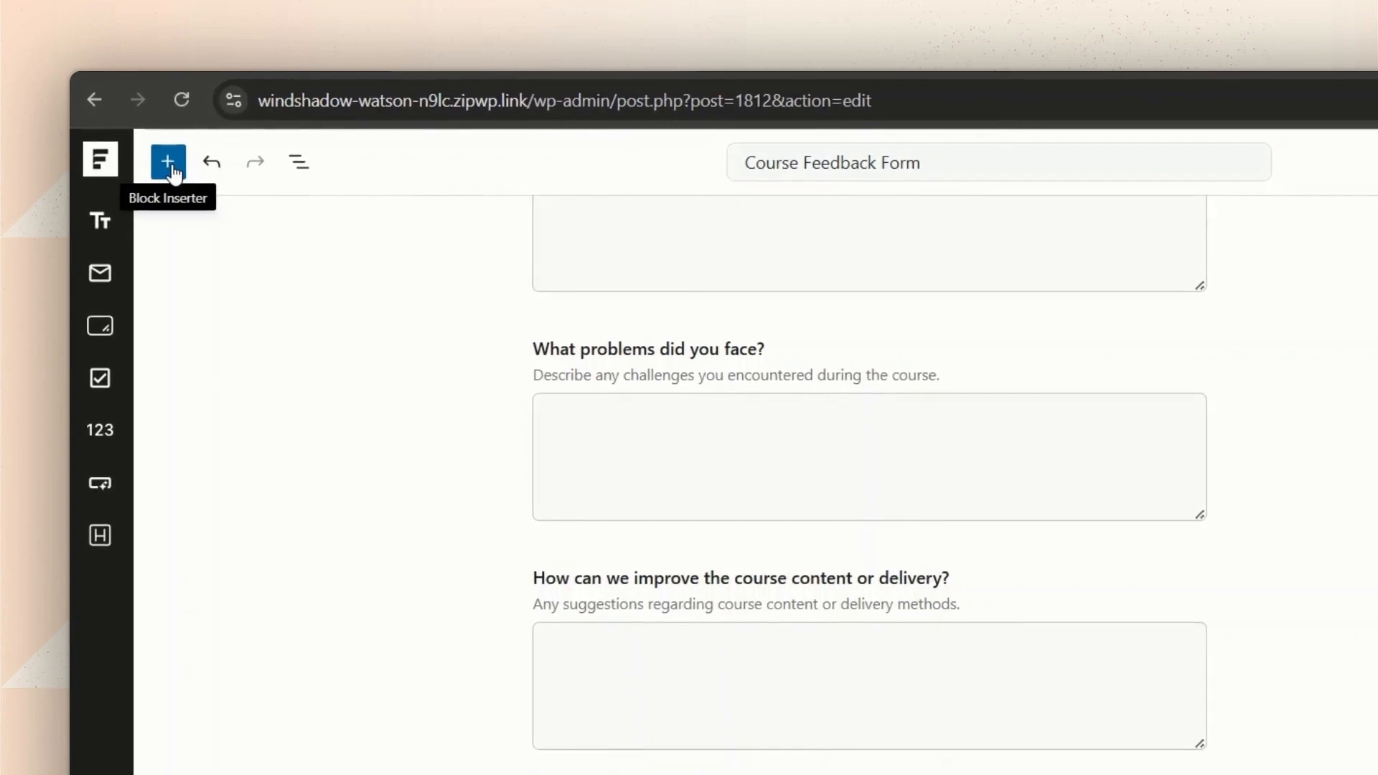
Add a single-answer 'Do you want to join our focus group?' question with Yes and No options.
{"action": "left_click", "coordinate": [172, 172]}
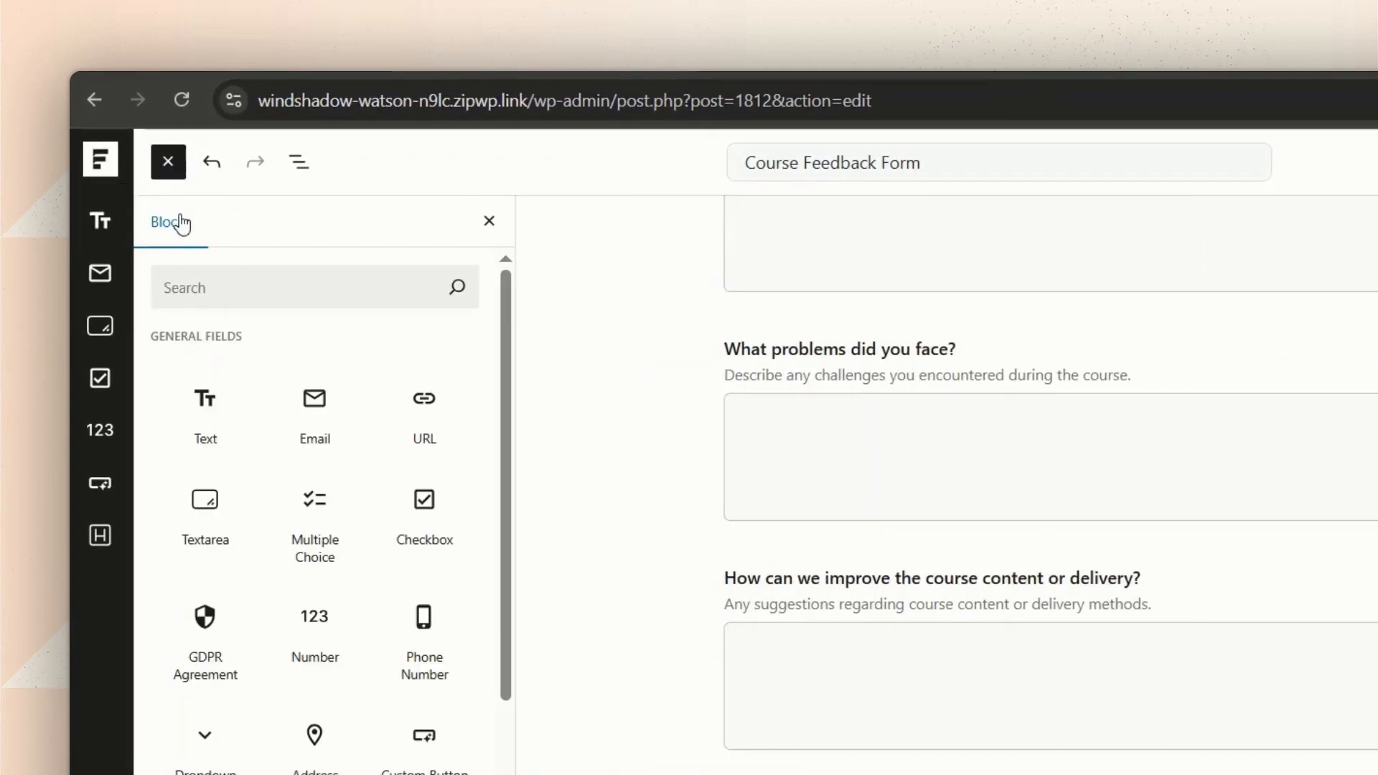
{"action": "left_click_drag", "start_coordinate": [314, 416], "coordinate": [600, 557]}
{"action": "type", "text": "Do you want to join our focus group?"}
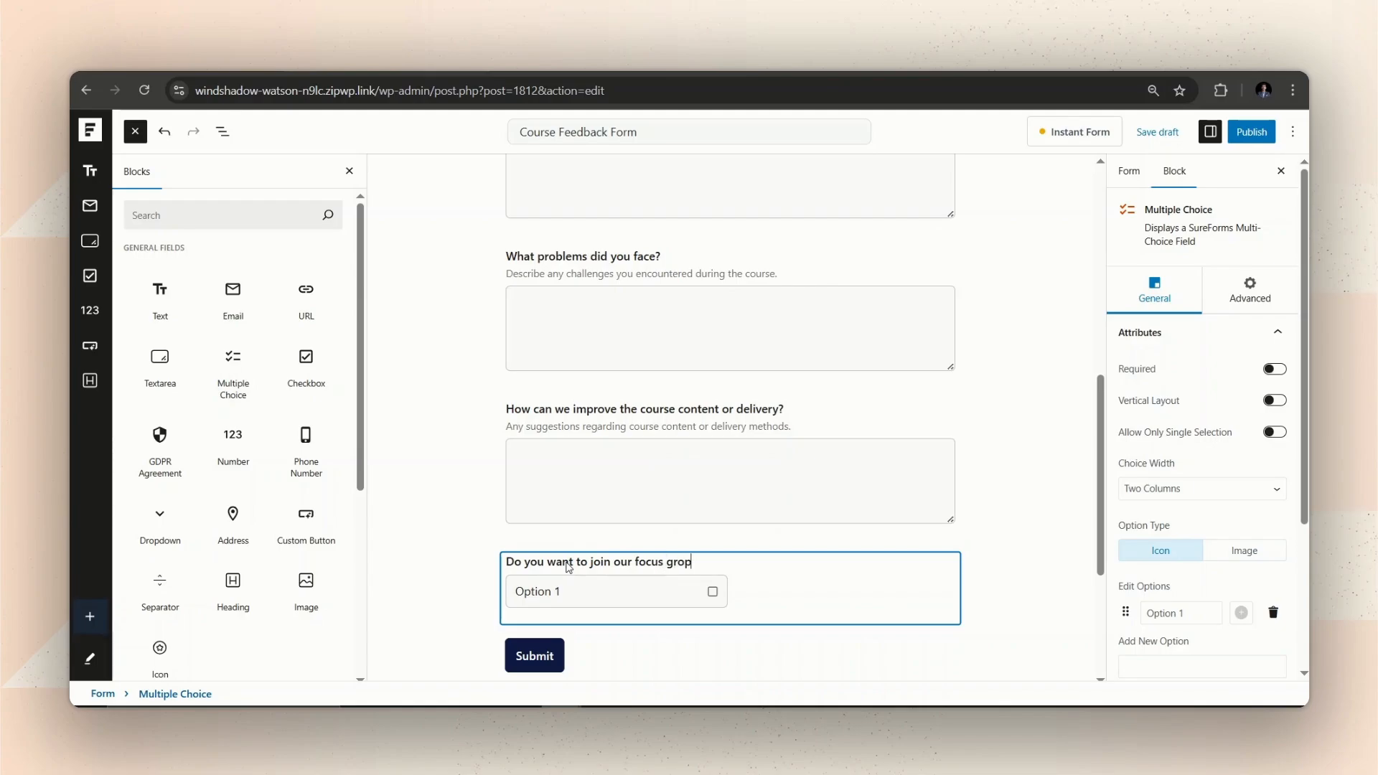
{"action": "left_click", "coordinate": [1273, 612]}
{"action": "left_click", "coordinate": [1190, 454]}
{"action": "type", "text": "Yes"}
{"action": "left_click", "coordinate": [1138, 499]}
{"action": "left_click", "coordinate": [1188, 573]}
{"action": "type", "text": "No"}
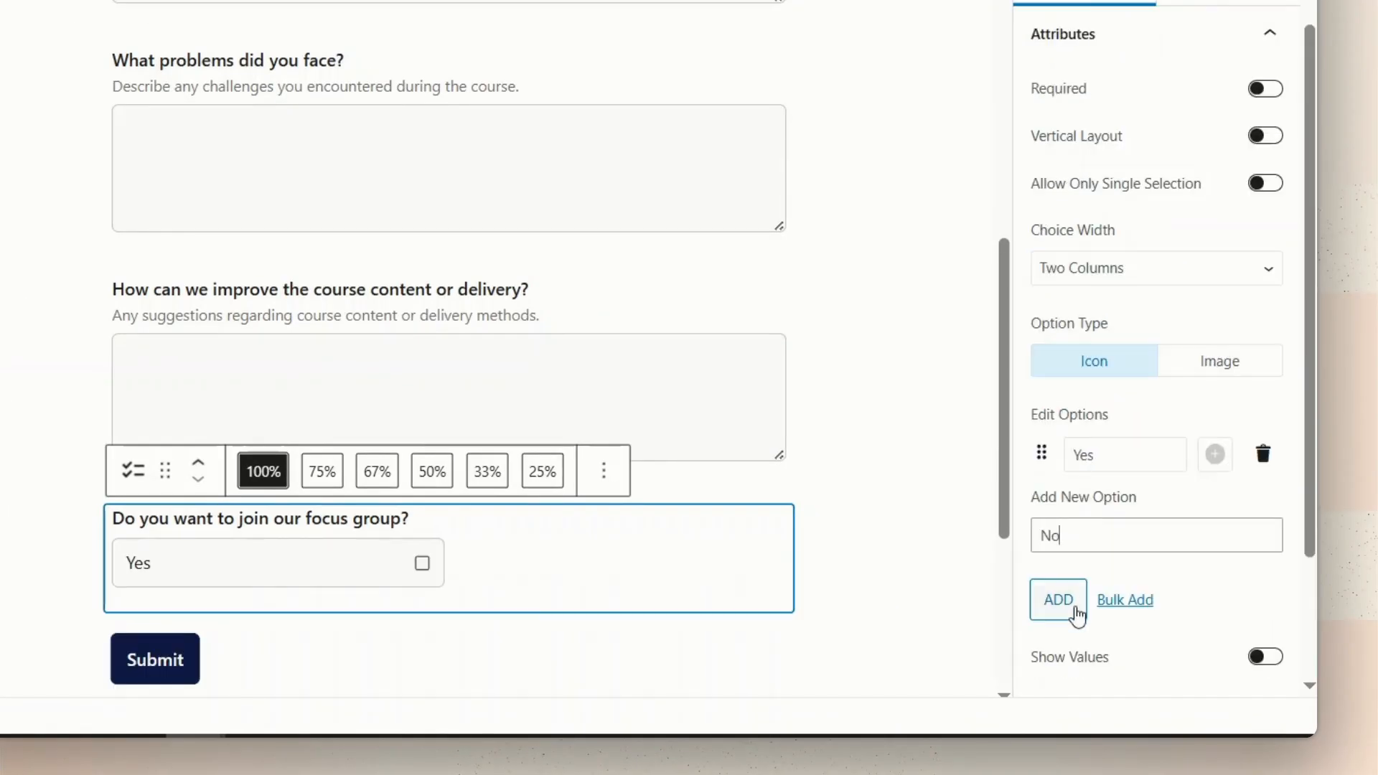
{"action": "left_click", "coordinate": [1147, 619]}
{"action": "left_click", "coordinate": [1275, 341]}
Add an email field labelled 'Please provide your Email Address' above Submit.
{"action": "left_click_drag", "start_coordinate": [232, 300], "coordinate": [589, 468]}
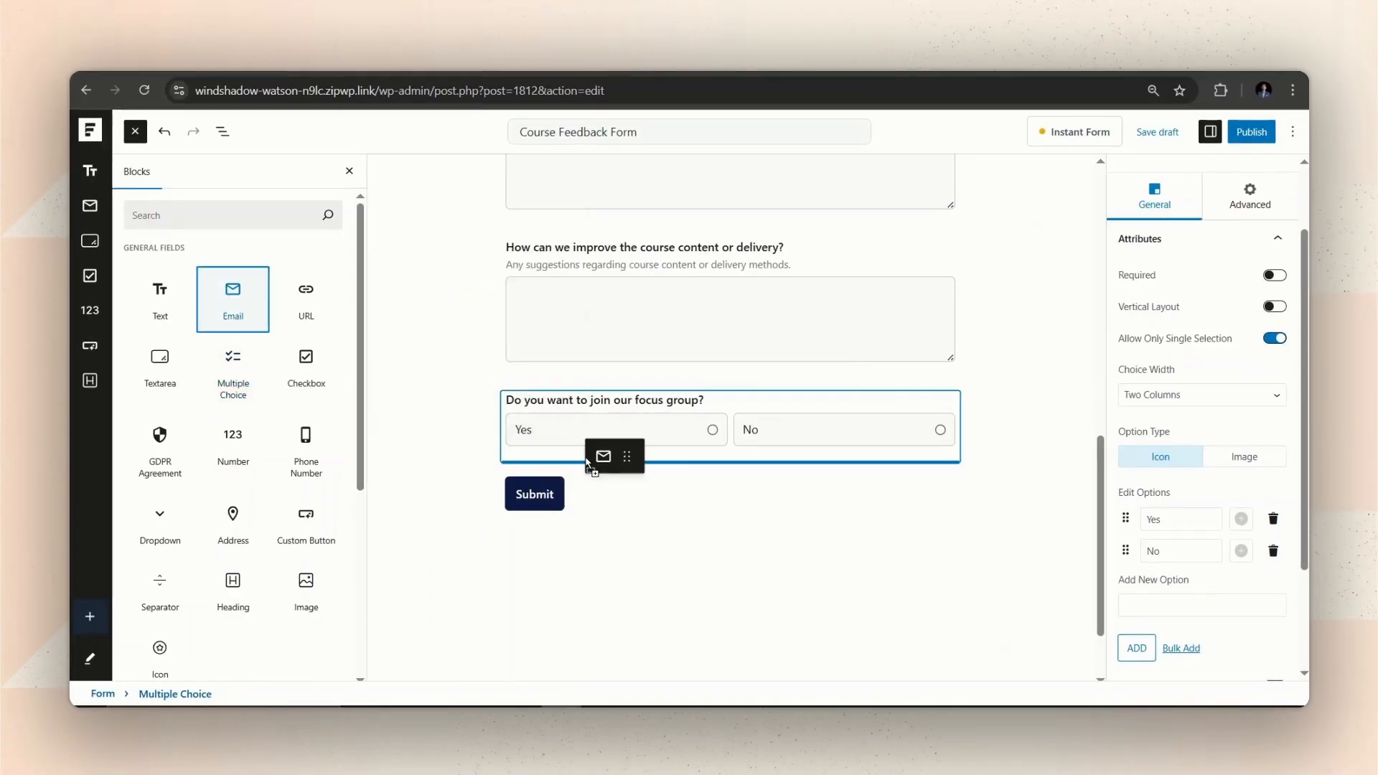
{"action": "left_click", "coordinate": [509, 483]}
{"action": "type", "text": "Please provide your Email"}
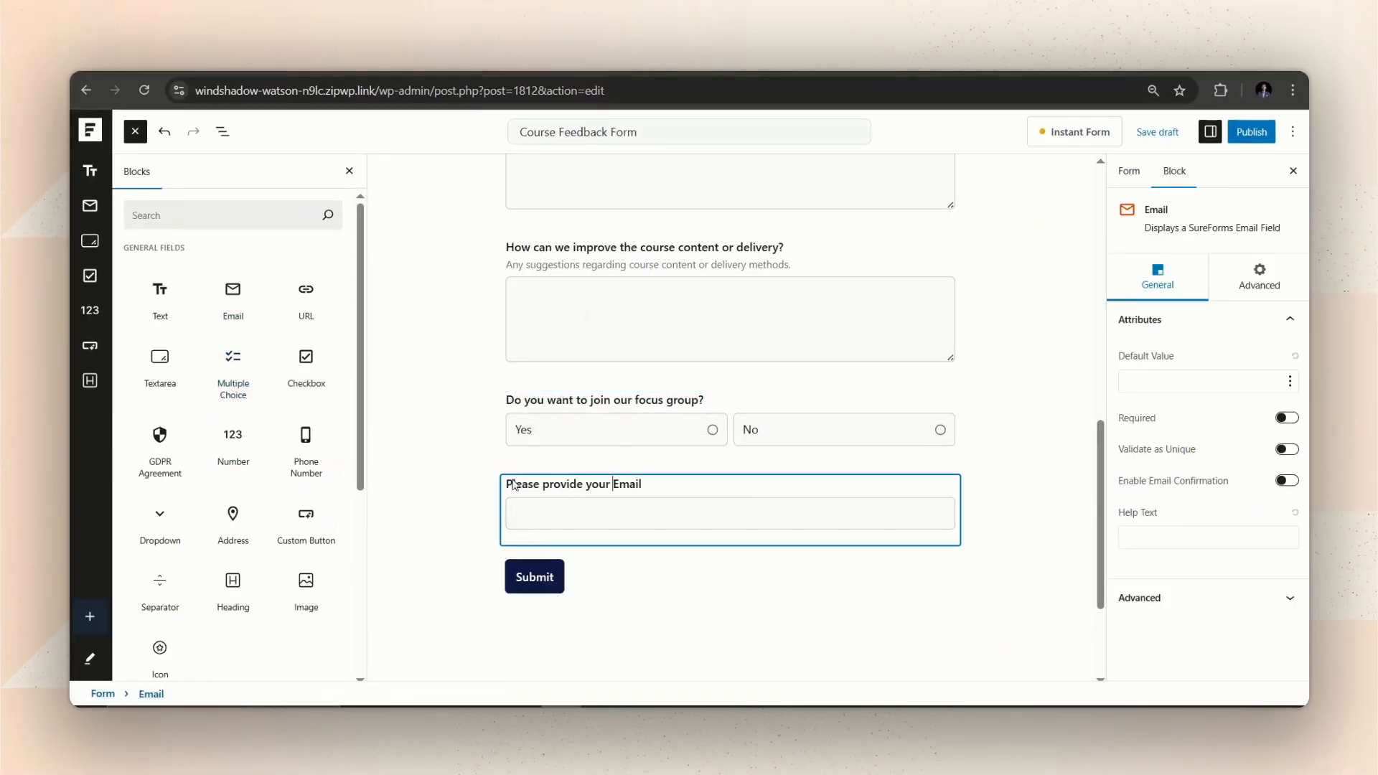
{"action": "type", "text": " Address"}
Add a required 'I agree with the rules to join the focus group' checkbox and publish the form.
{"action": "left_click_drag", "start_coordinate": [306, 359], "coordinate": [531, 582]}
{"action": "type", "text": "I"}
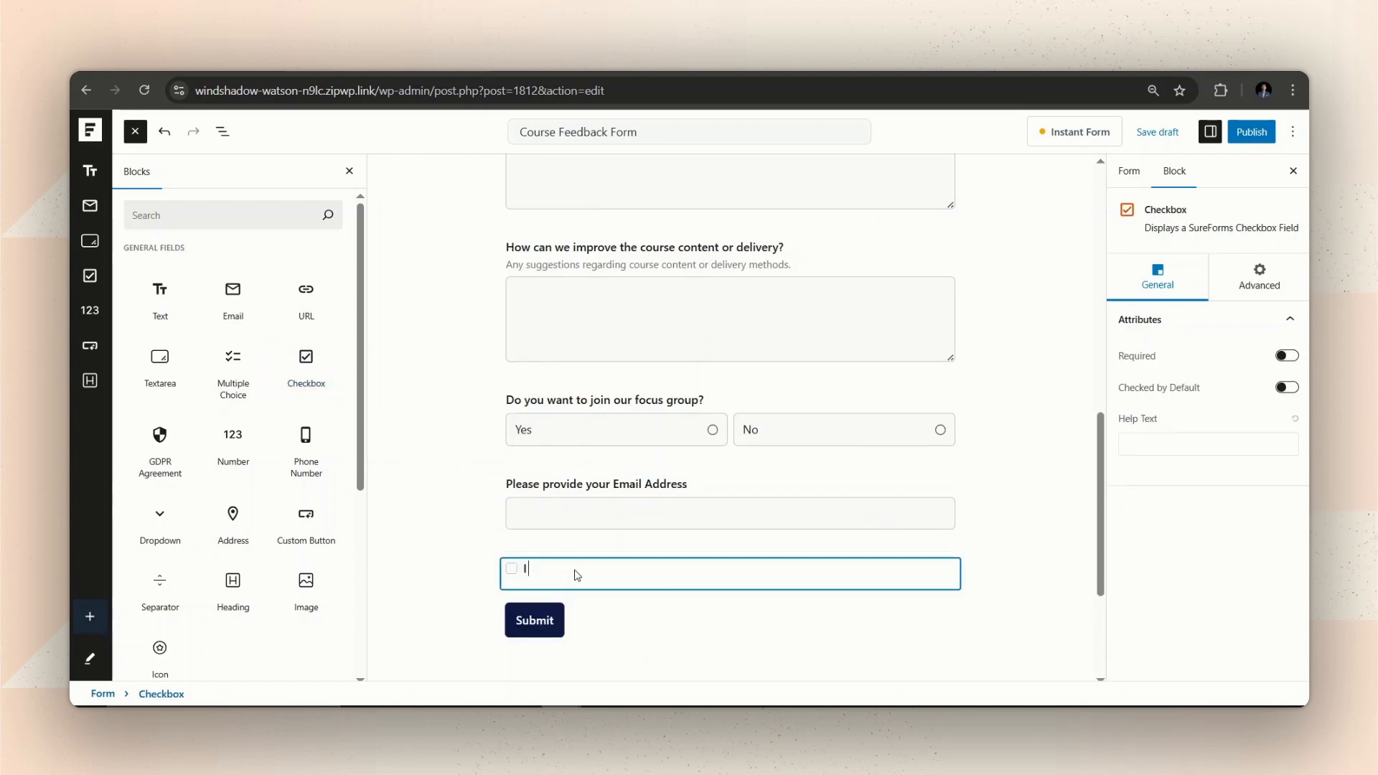
{"action": "type", "text": " agree with the rules to join the focus group"}
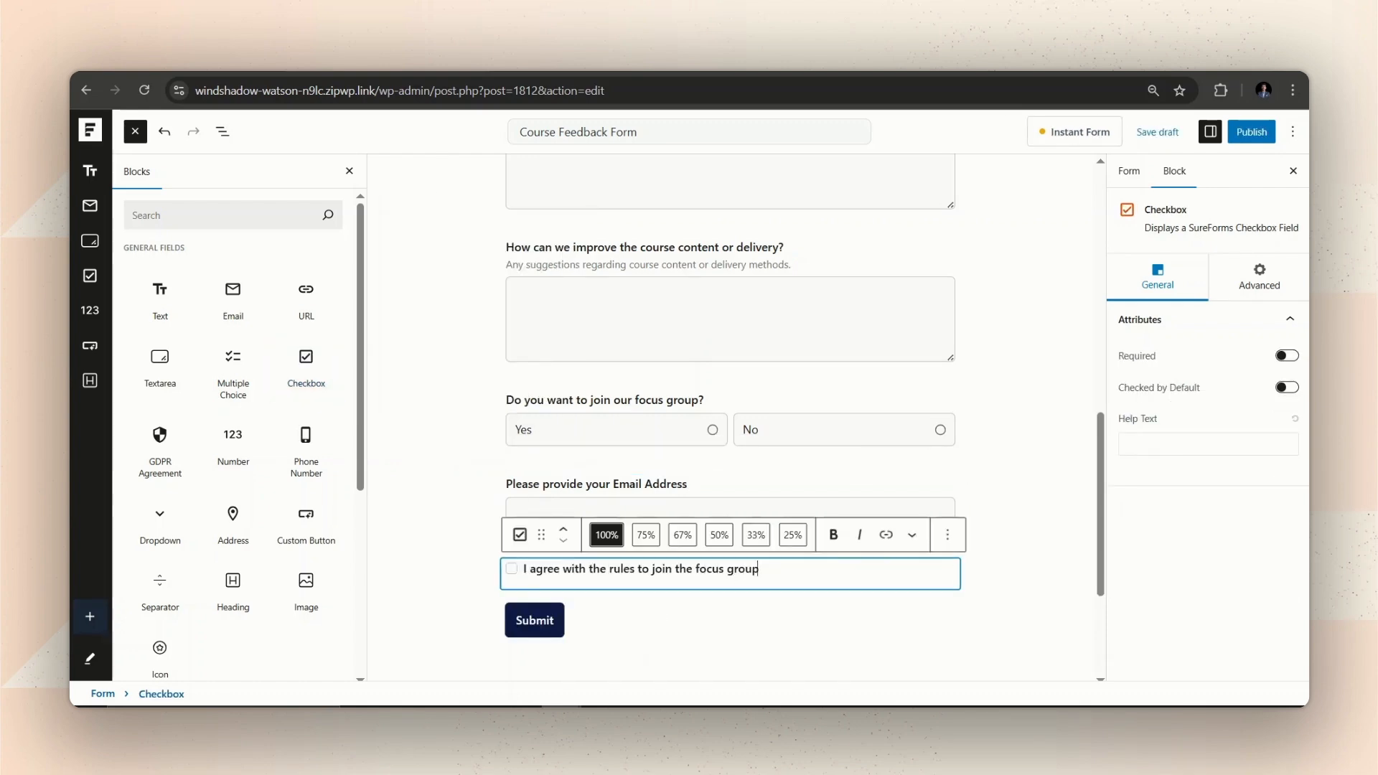
{"action": "left_click", "coordinate": [1287, 355]}
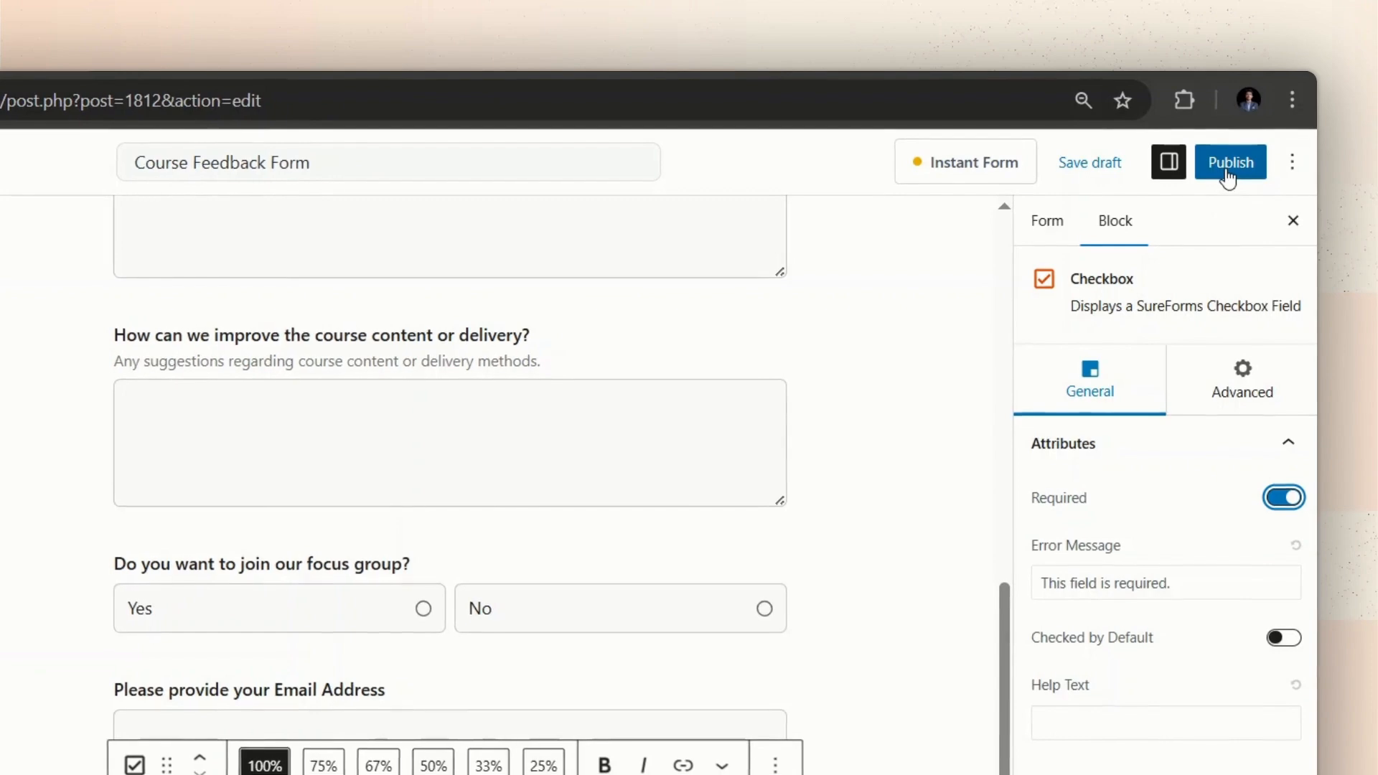
{"action": "left_click", "coordinate": [1229, 178]}
{"action": "left_click", "coordinate": [1226, 175]}
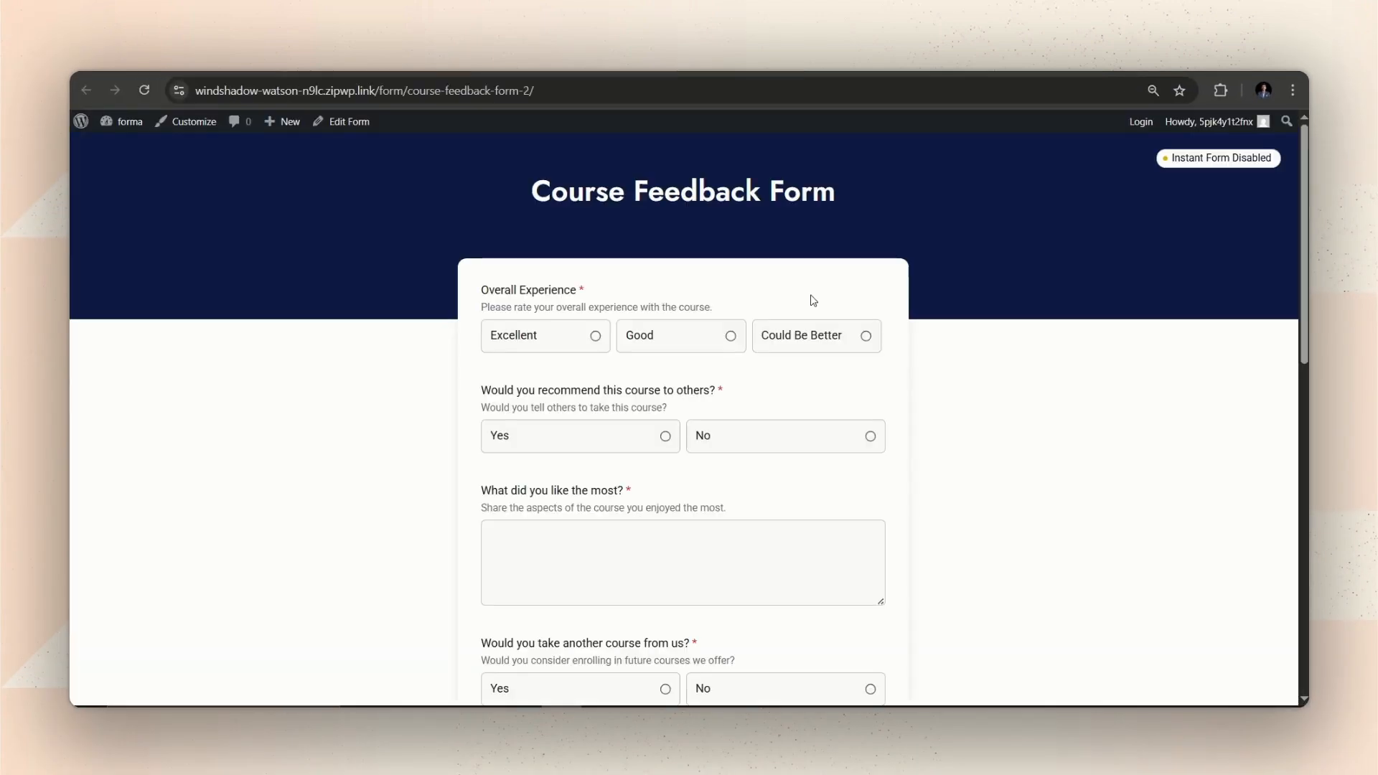
Scroll through the live Course Feedback Form to review every question.
{"action": "scroll", "coordinate": [714, 339], "scroll_direction": "down", "scroll_amount": 3}
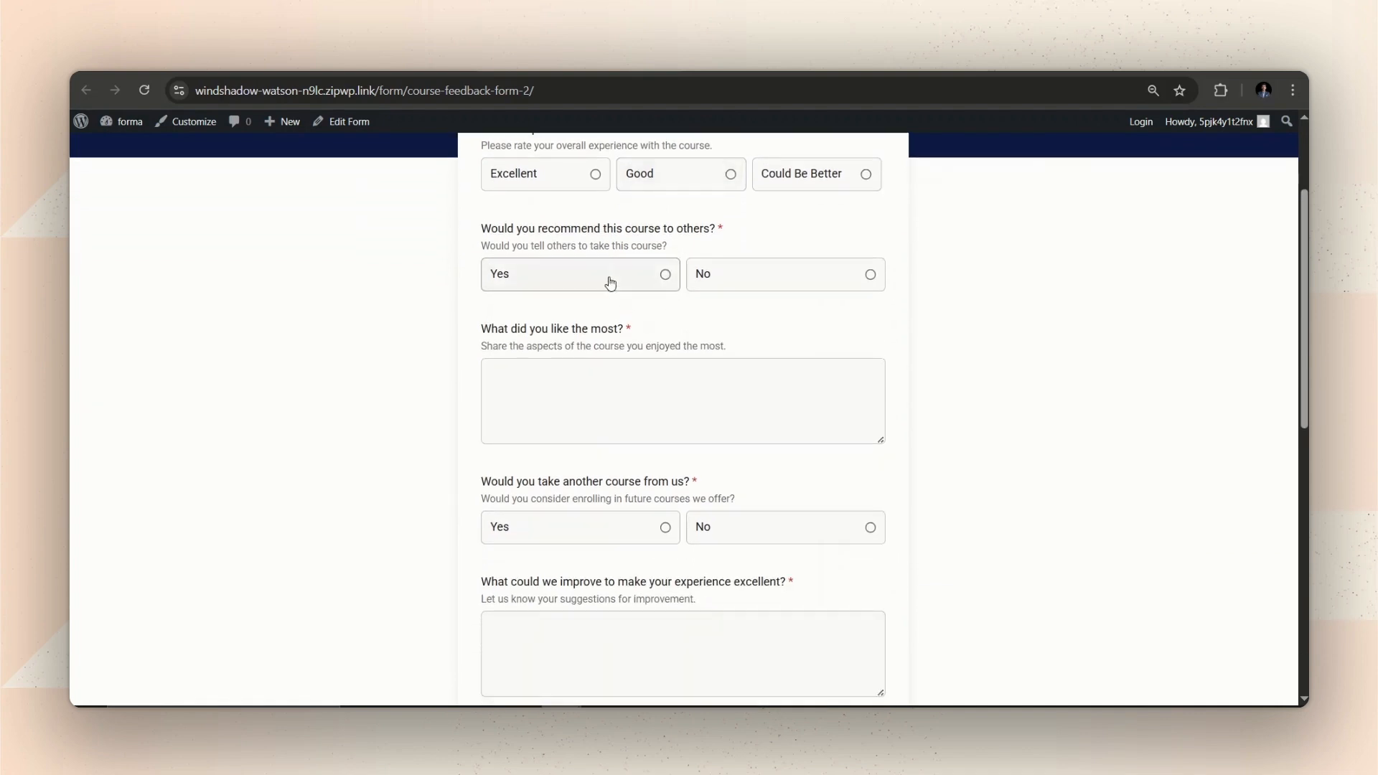
{"action": "scroll", "coordinate": [604, 244], "scroll_direction": "up", "scroll_amount": 2}
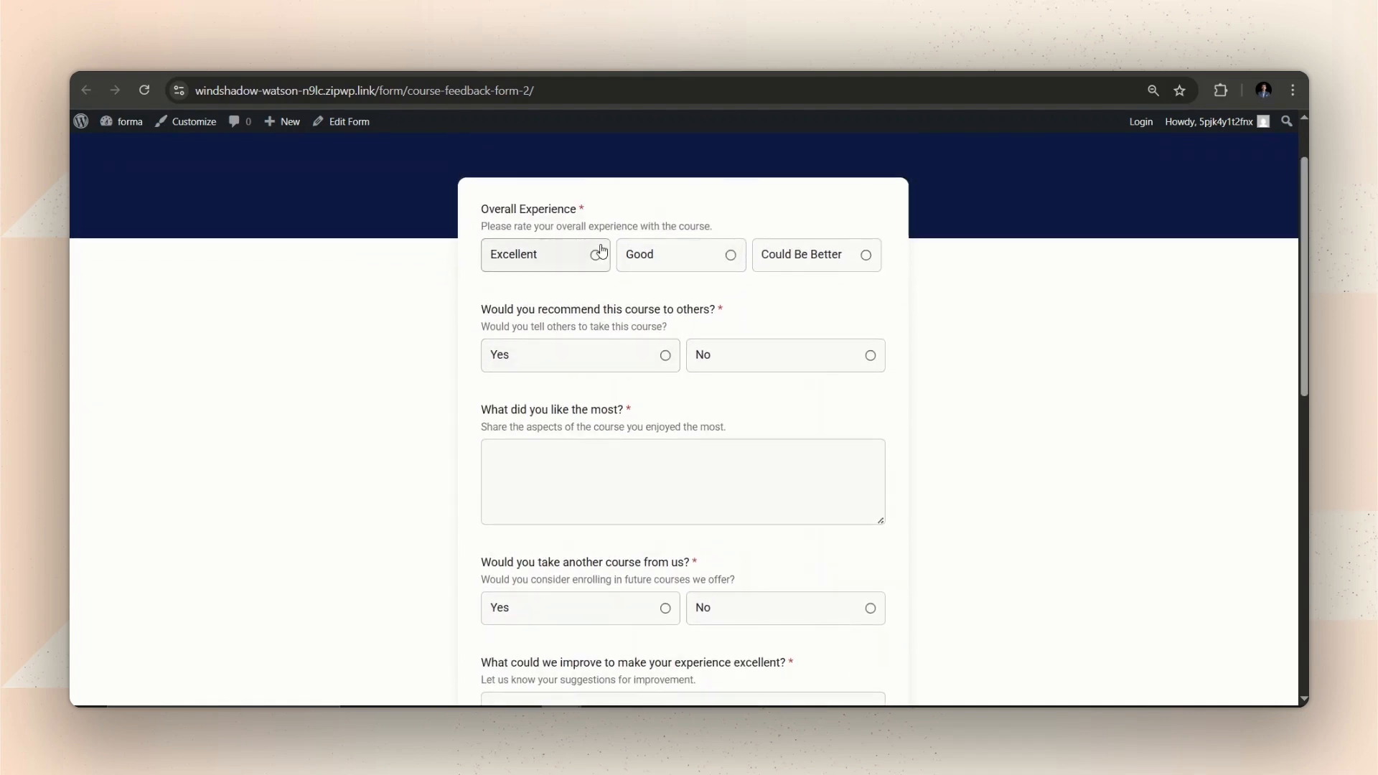
{"action": "scroll", "coordinate": [602, 244], "scroll_direction": "down", "scroll_amount": 4}
{"action": "scroll", "coordinate": [601, 252], "scroll_direction": "down", "scroll_amount": 8}
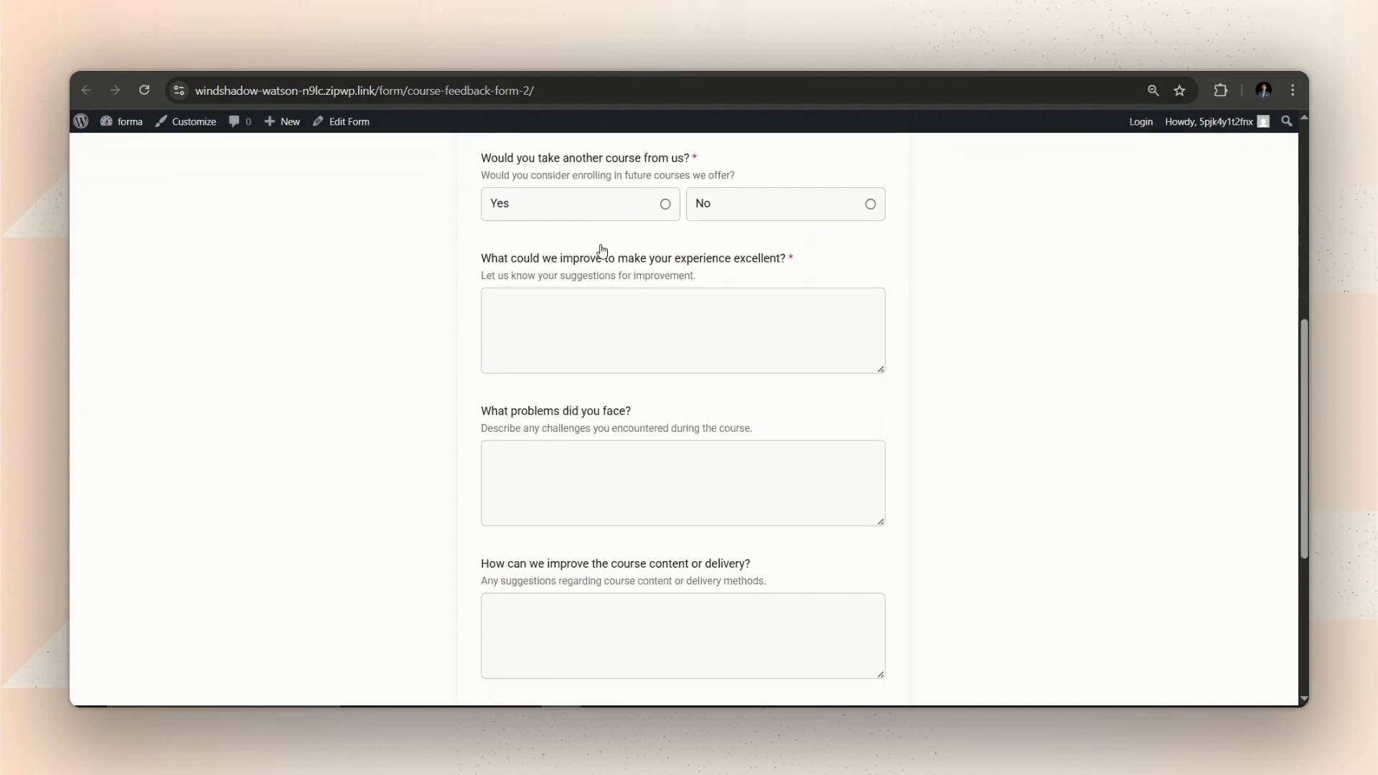
{"action": "scroll", "coordinate": [601, 251], "scroll_direction": "up", "scroll_amount": 10}
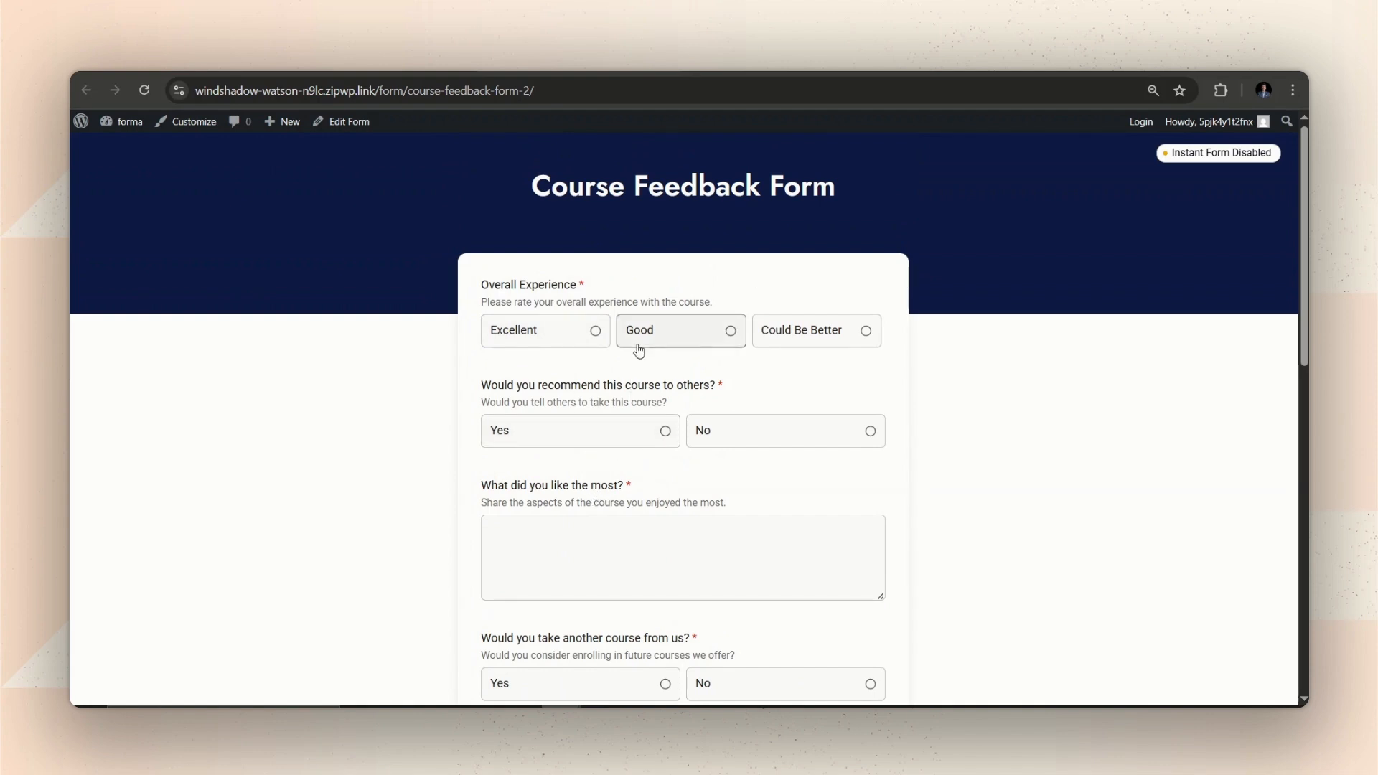
{"action": "scroll", "coordinate": [637, 345], "scroll_direction": "down", "scroll_amount": 3}
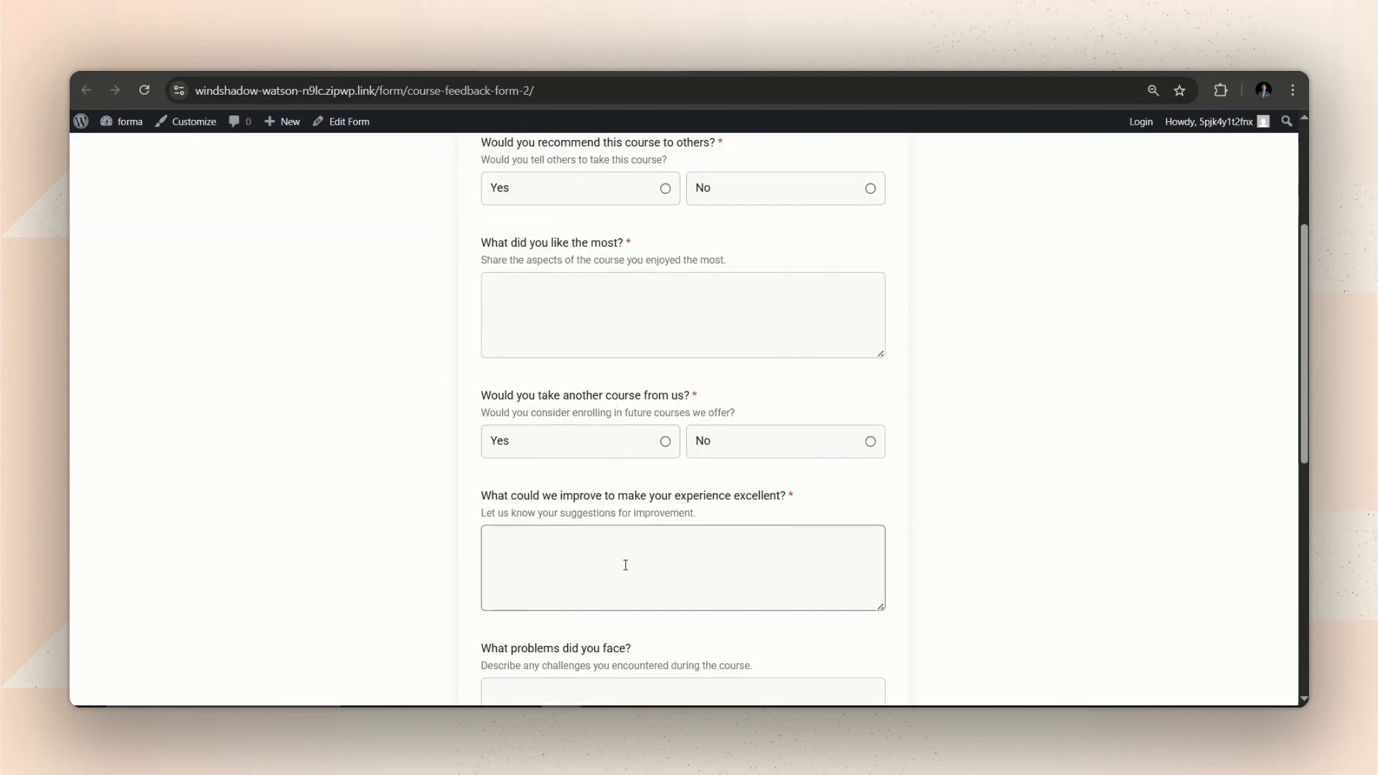
{"action": "scroll", "coordinate": [625, 565], "scroll_direction": "up", "scroll_amount": 3}
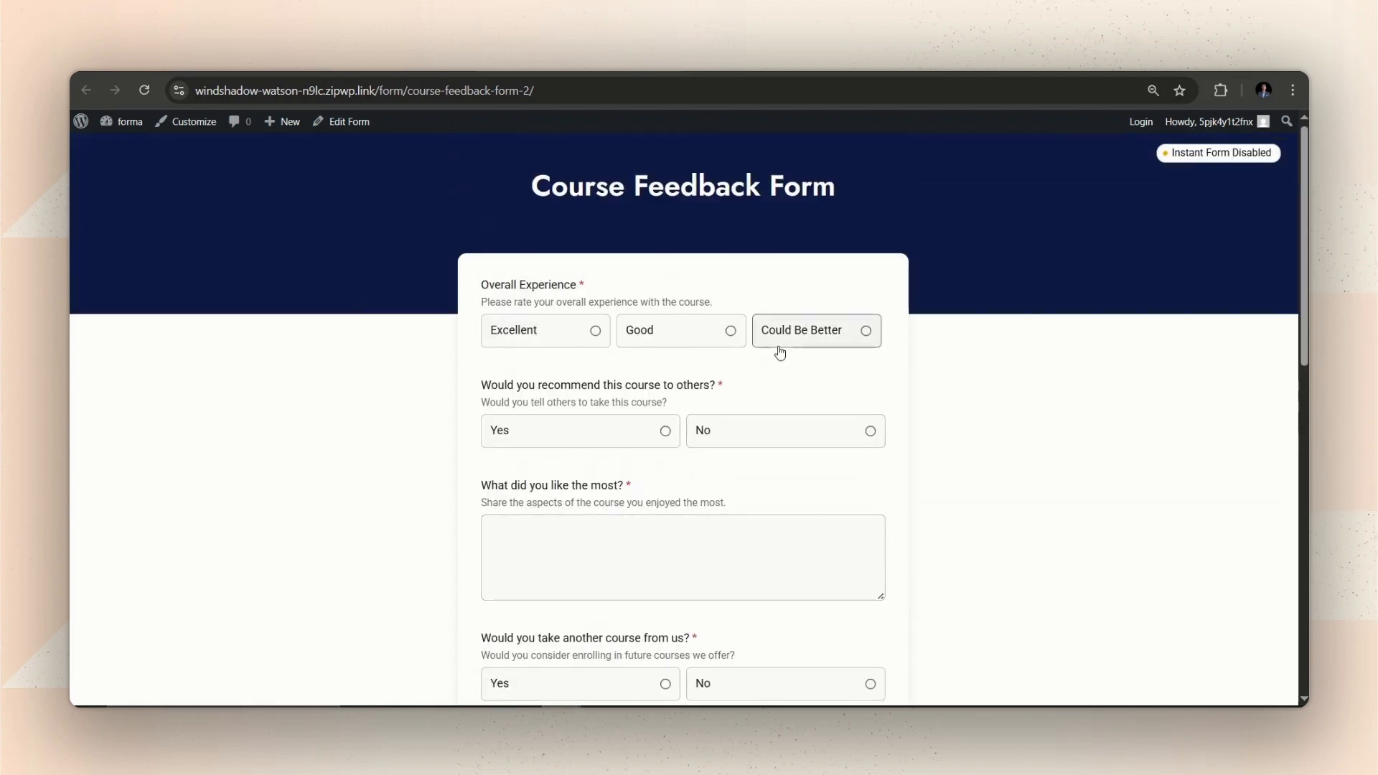
{"action": "scroll", "coordinate": [732, 450], "scroll_direction": "down", "scroll_amount": 7}
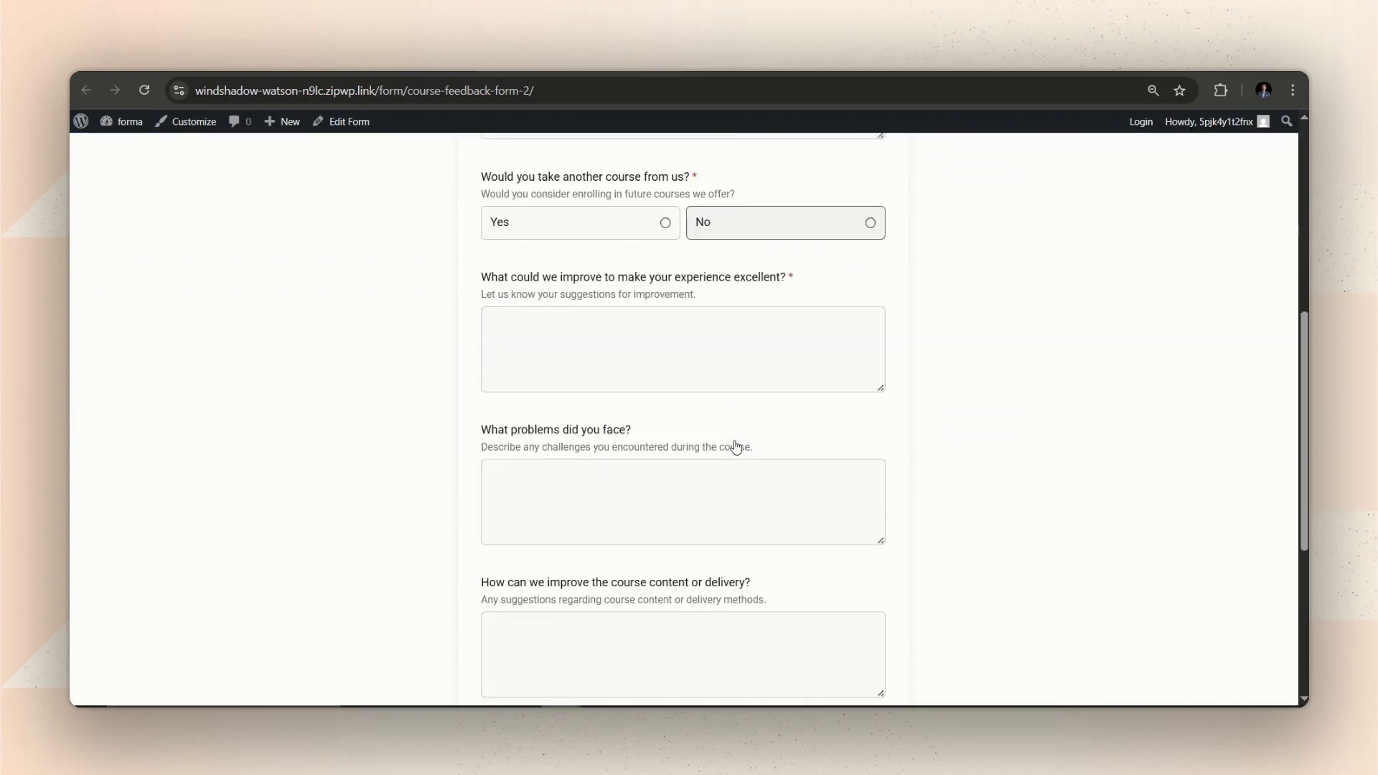
{"action": "scroll", "coordinate": [716, 534], "scroll_direction": "up", "scroll_amount": 3}
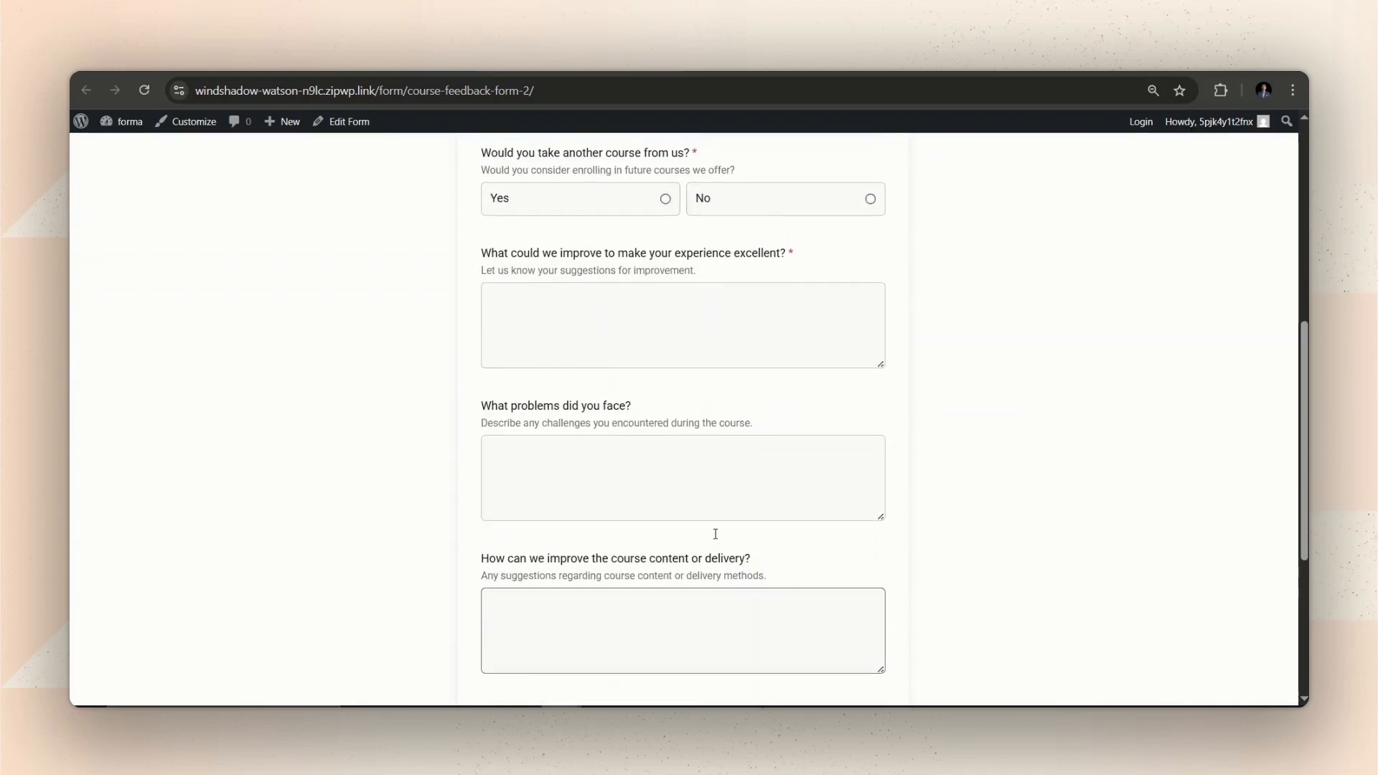
{"action": "scroll", "coordinate": [714, 536], "scroll_direction": "down", "scroll_amount": 5}
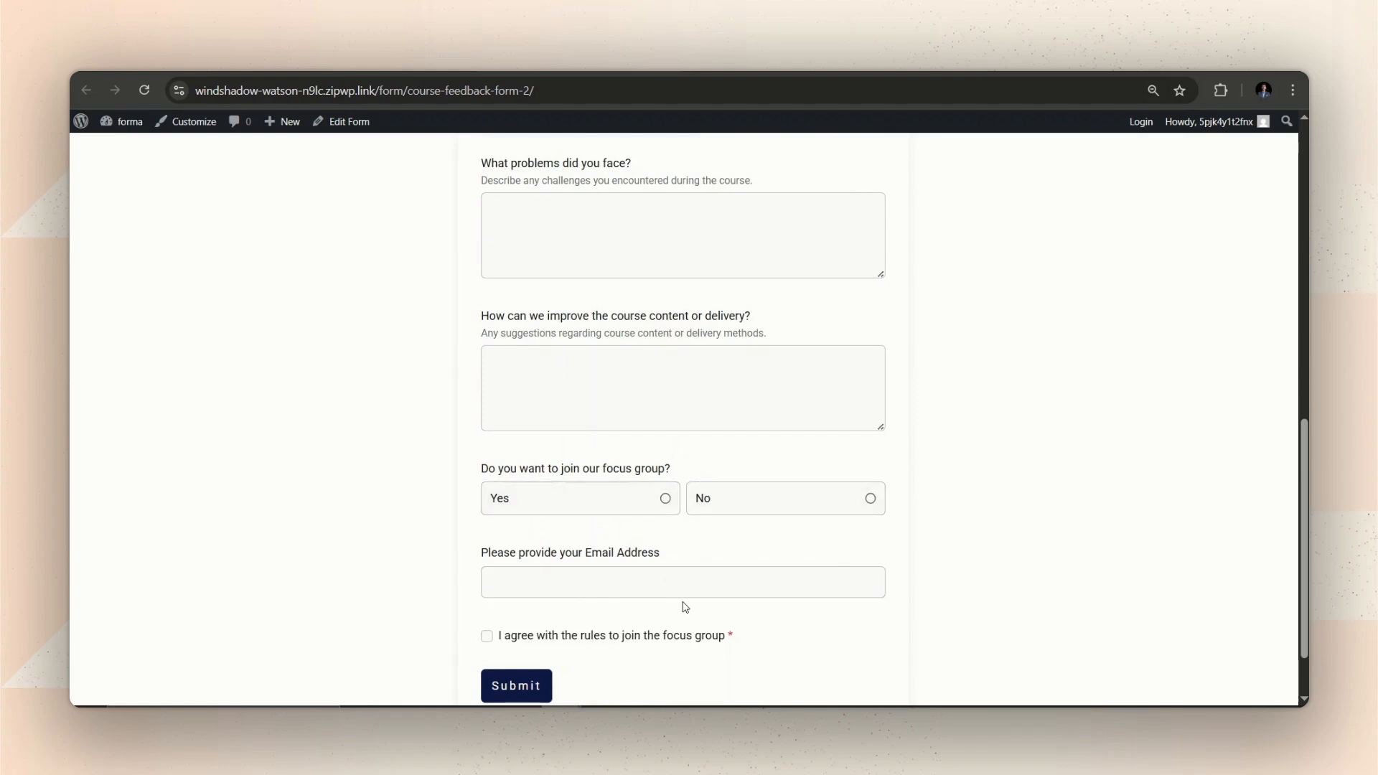
{"action": "scroll", "coordinate": [682, 605], "scroll_direction": "up", "scroll_amount": 10}
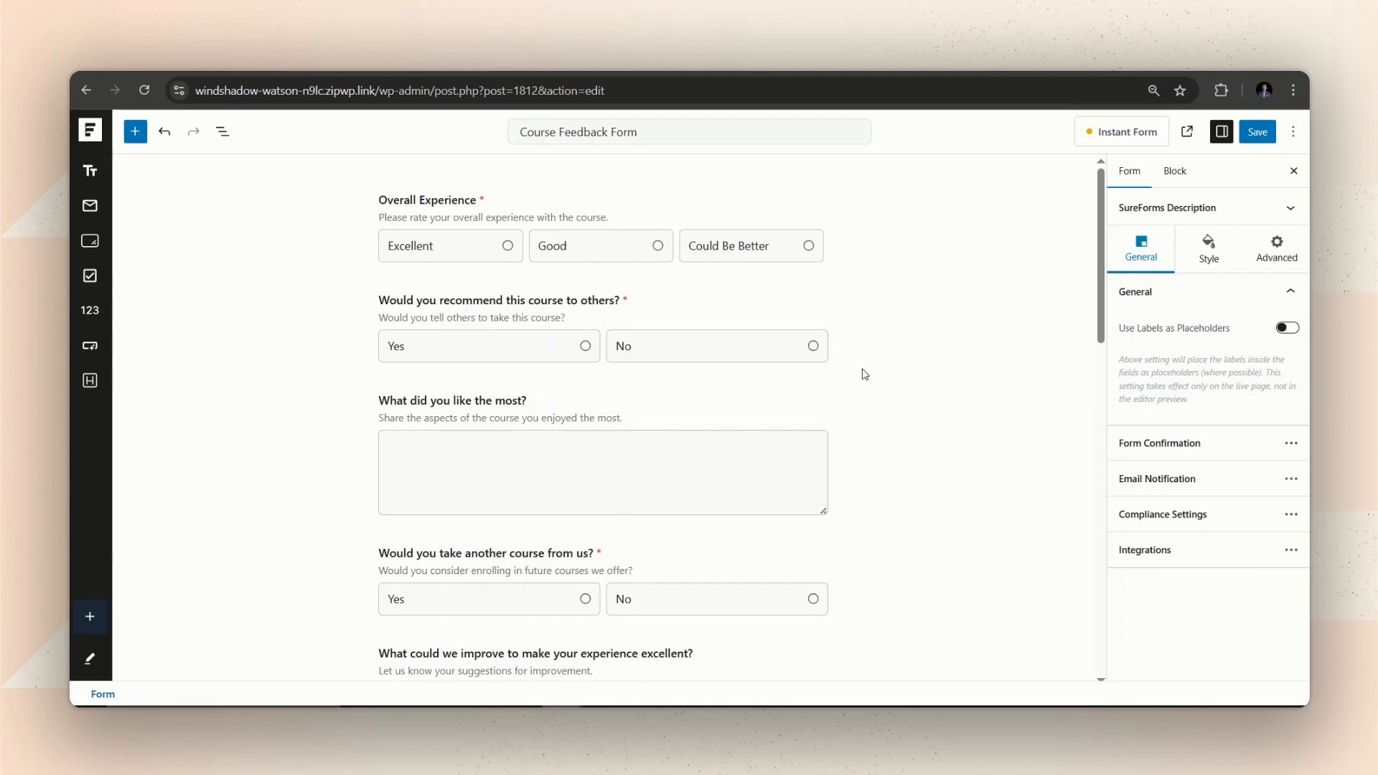
Select the 'Would you recommend this course to others?' Multiple Choice block to show its settings.
{"action": "left_click", "coordinate": [523, 289]}
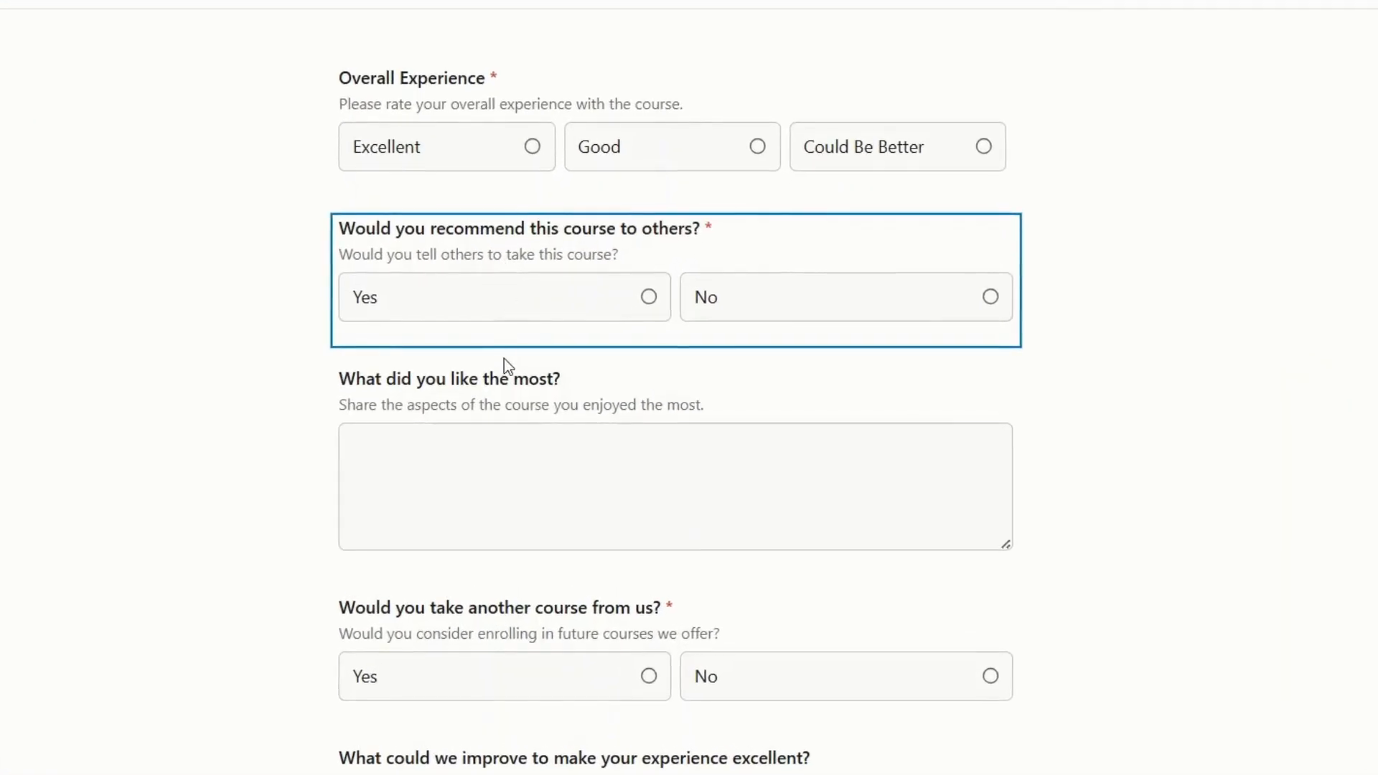
{"action": "left_click", "coordinate": [501, 378]}
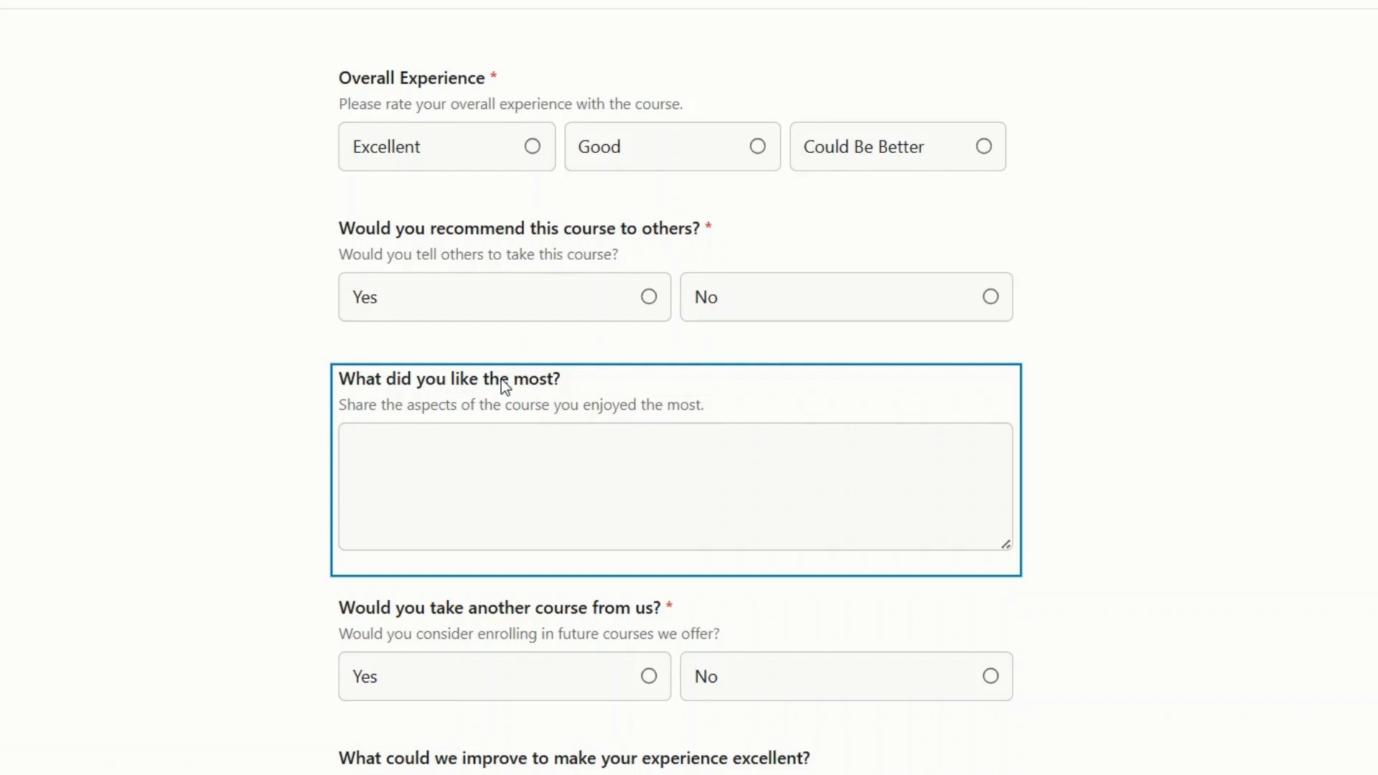
{"action": "left_click", "coordinate": [645, 181]}
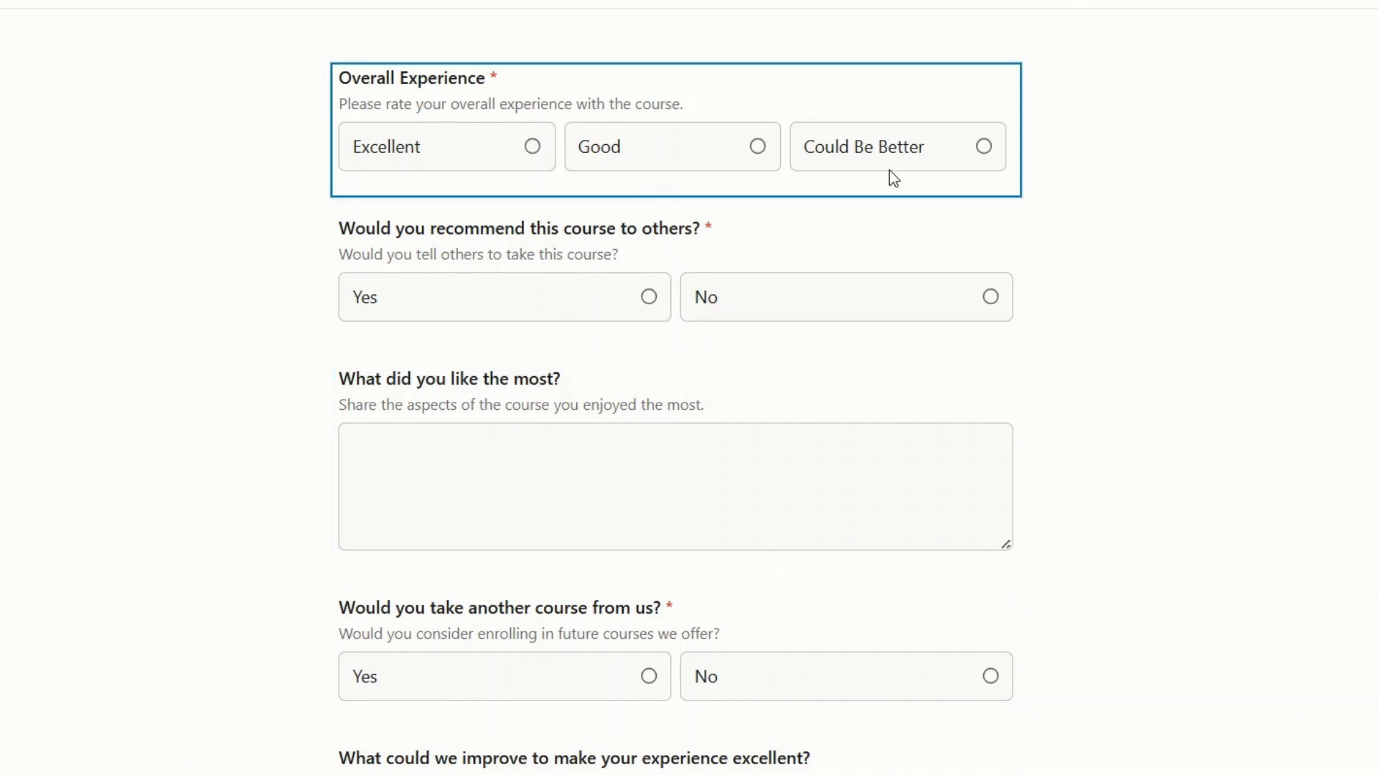
{"action": "left_click", "coordinate": [842, 301]}
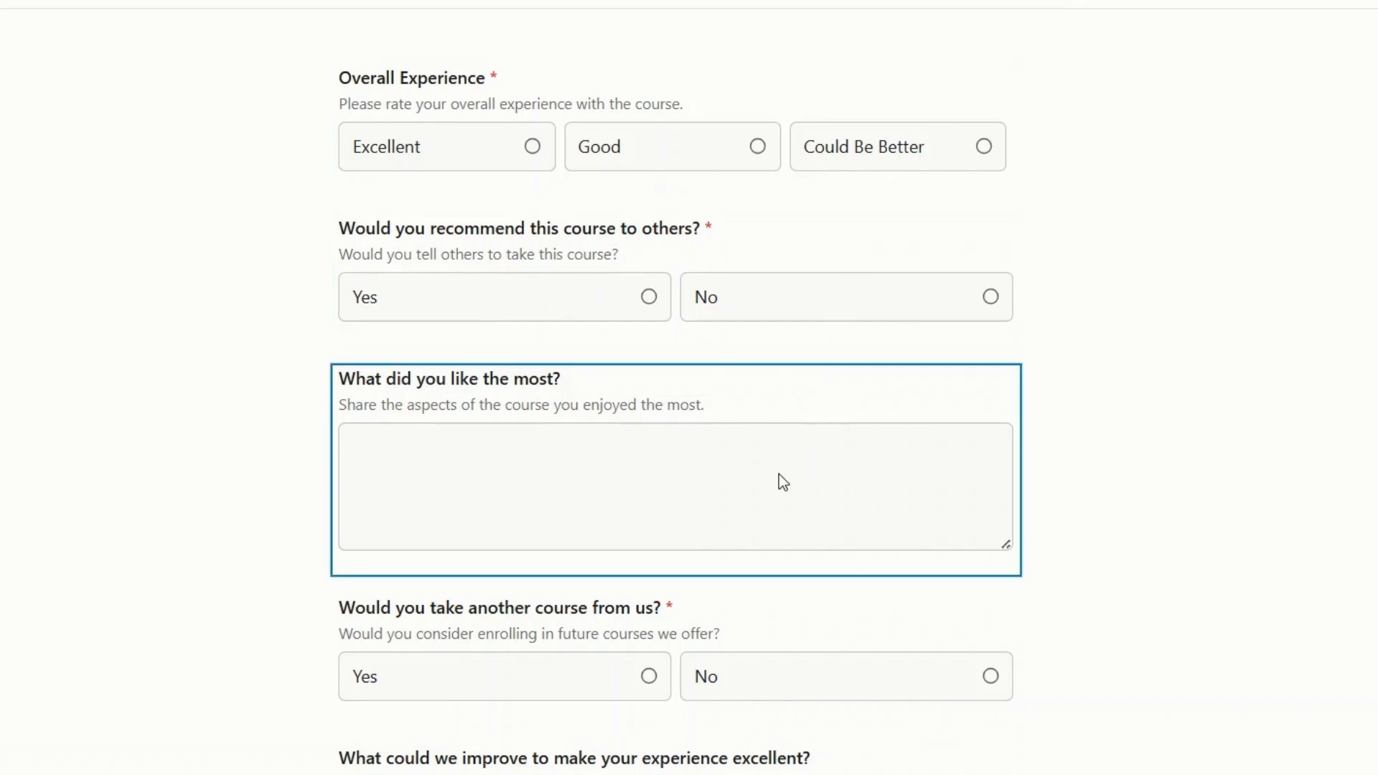
{"action": "scroll", "coordinate": [776, 480], "scroll_direction": "down", "scroll_amount": 1}
{"action": "scroll", "coordinate": [802, 702], "scroll_direction": "down", "scroll_amount": 5}
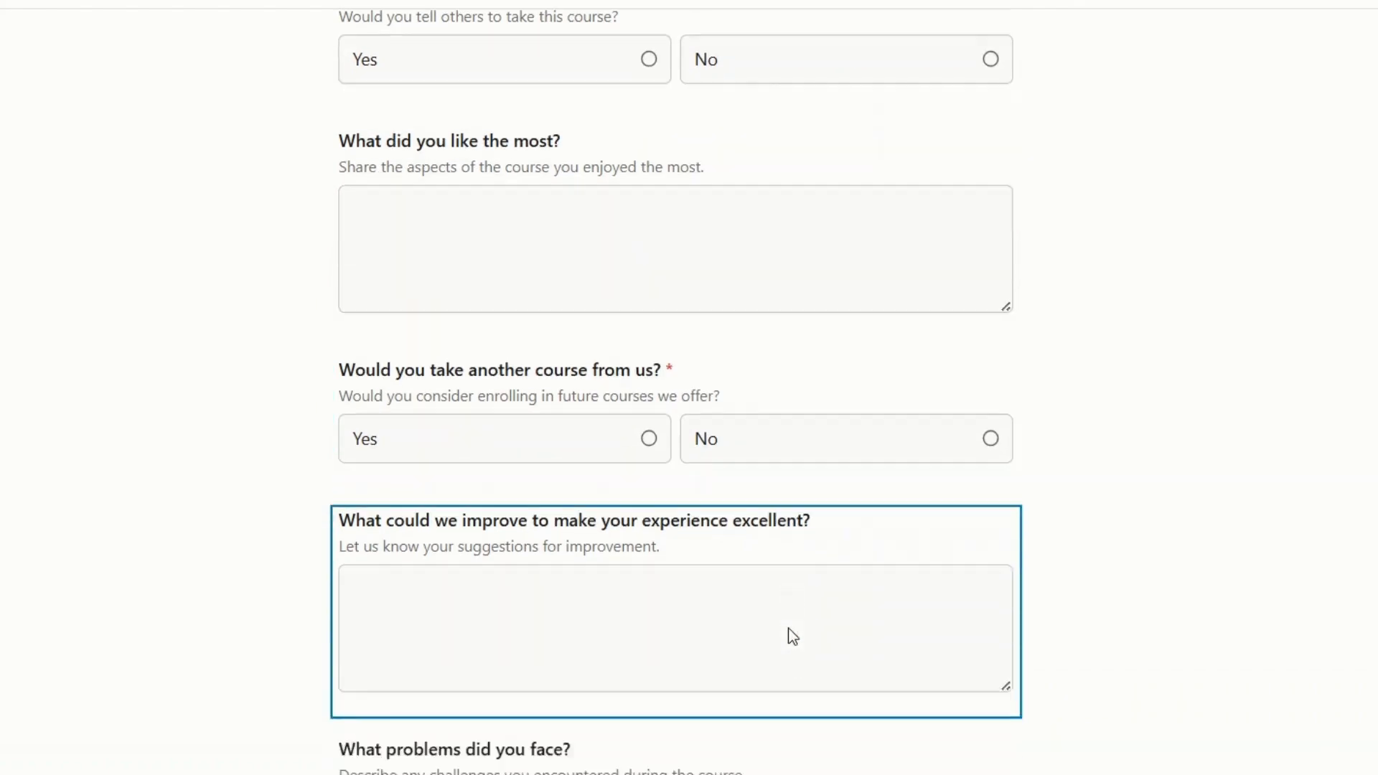
{"action": "scroll", "coordinate": [775, 615], "scroll_direction": "up", "scroll_amount": 3}
{"action": "scroll", "coordinate": [779, 615], "scroll_direction": "up", "scroll_amount": 3}
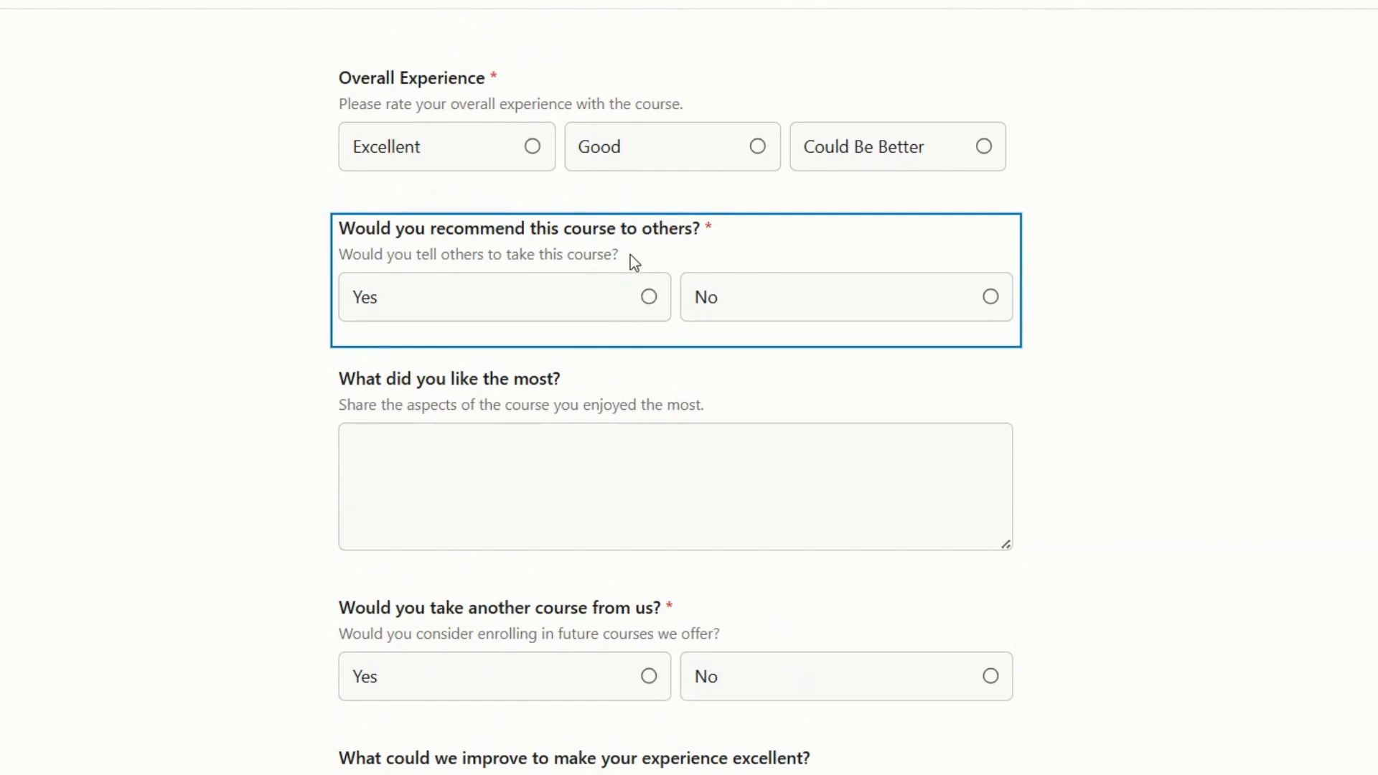
{"action": "left_click", "coordinate": [779, 256]}
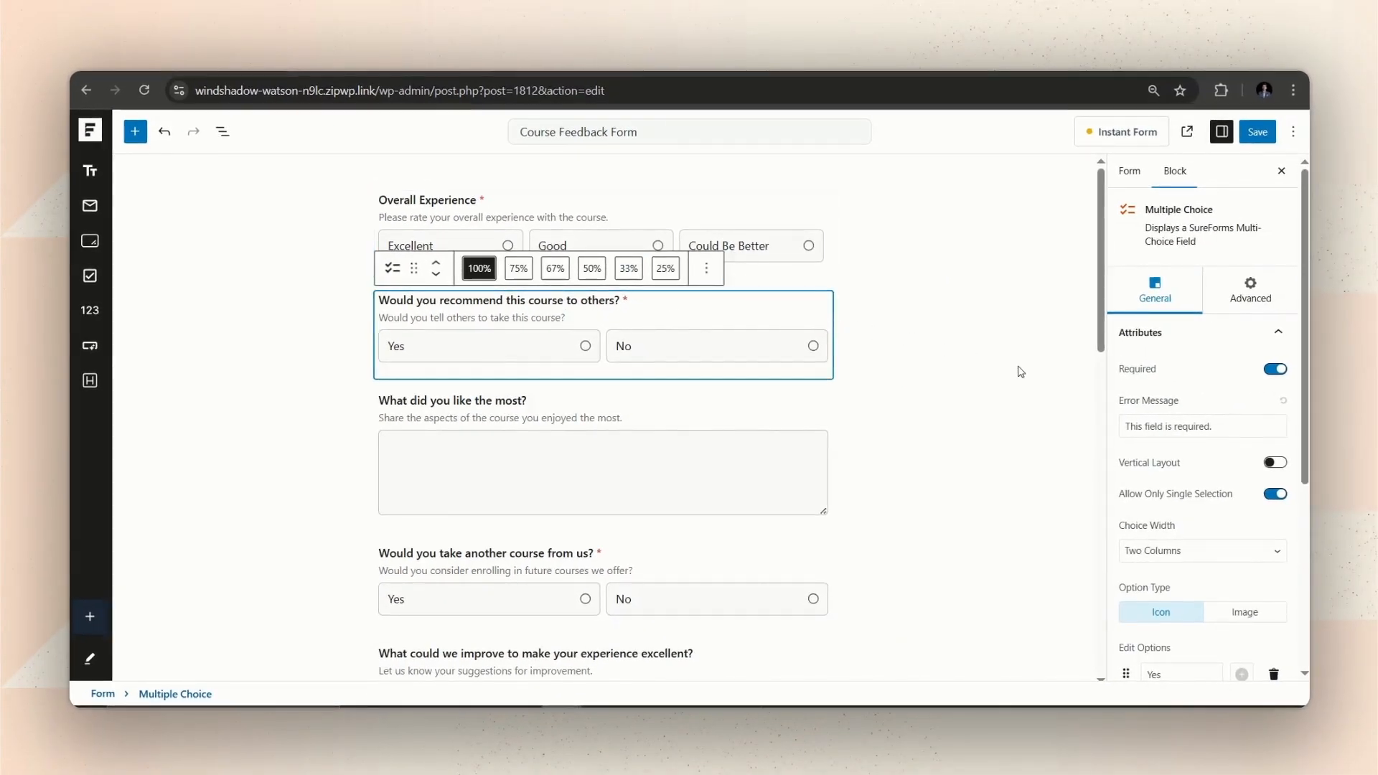
Enable conditional logic on the recommend question, leave it on Show, and open Configure Conditions.
{"action": "left_click", "coordinate": [960, 370]}
{"action": "left_click", "coordinate": [799, 318]}
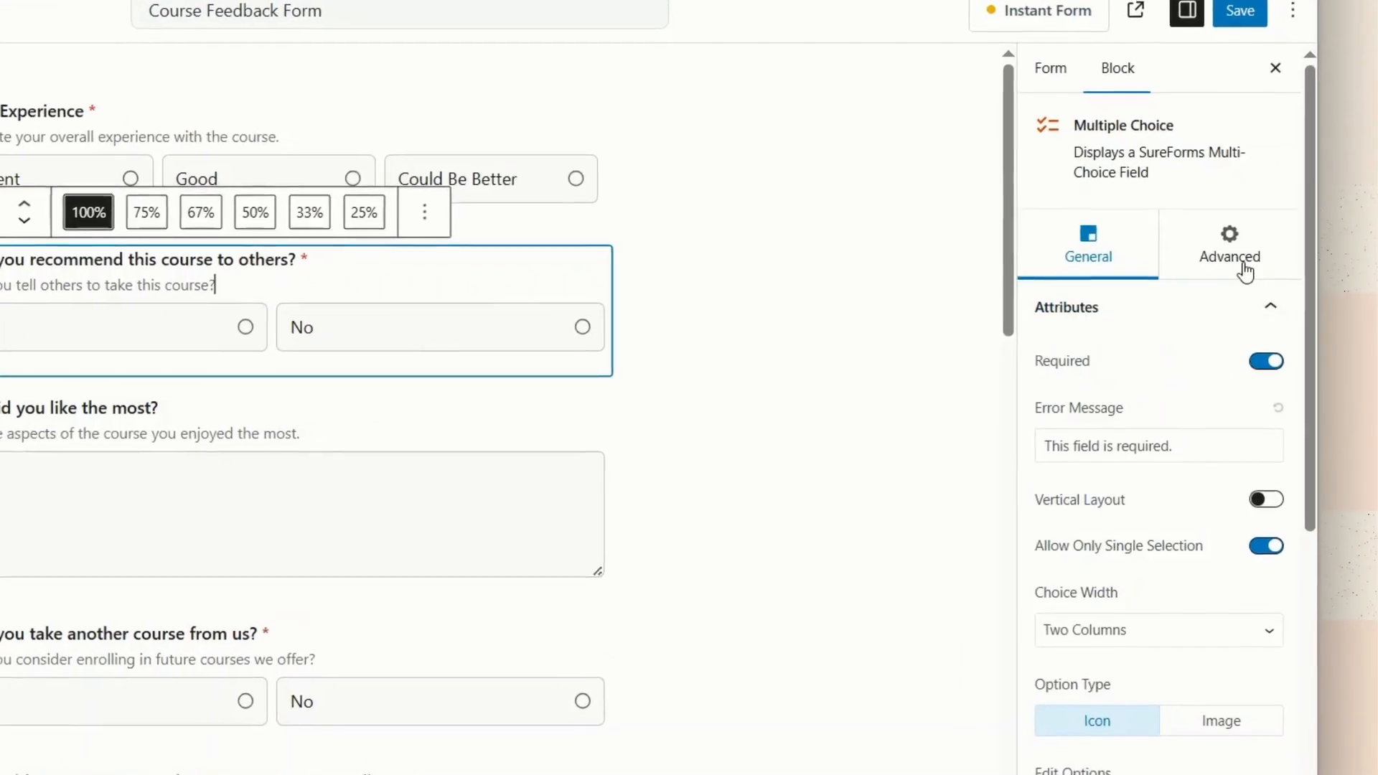
{"action": "left_click", "coordinate": [1250, 293]}
{"action": "left_click", "coordinate": [1285, 363]}
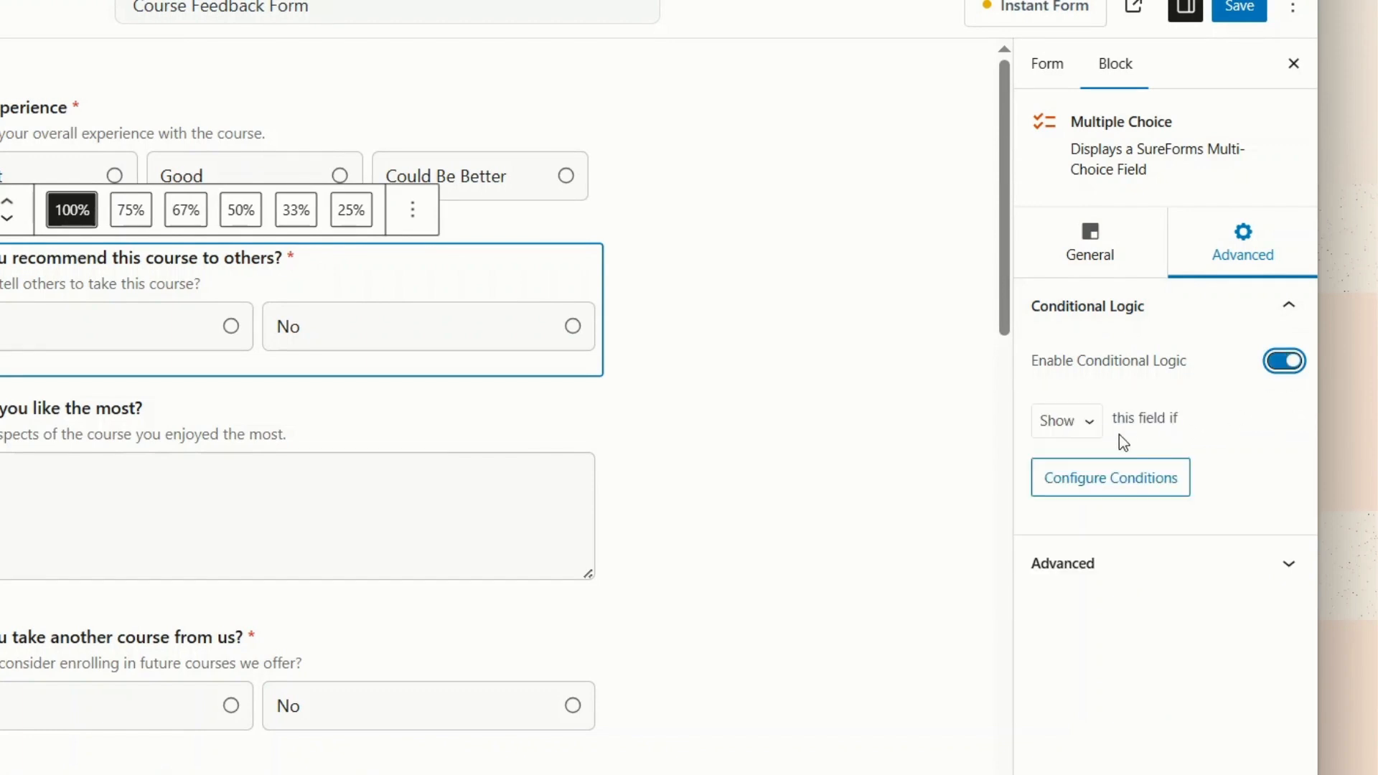
{"action": "left_click", "coordinate": [1091, 431]}
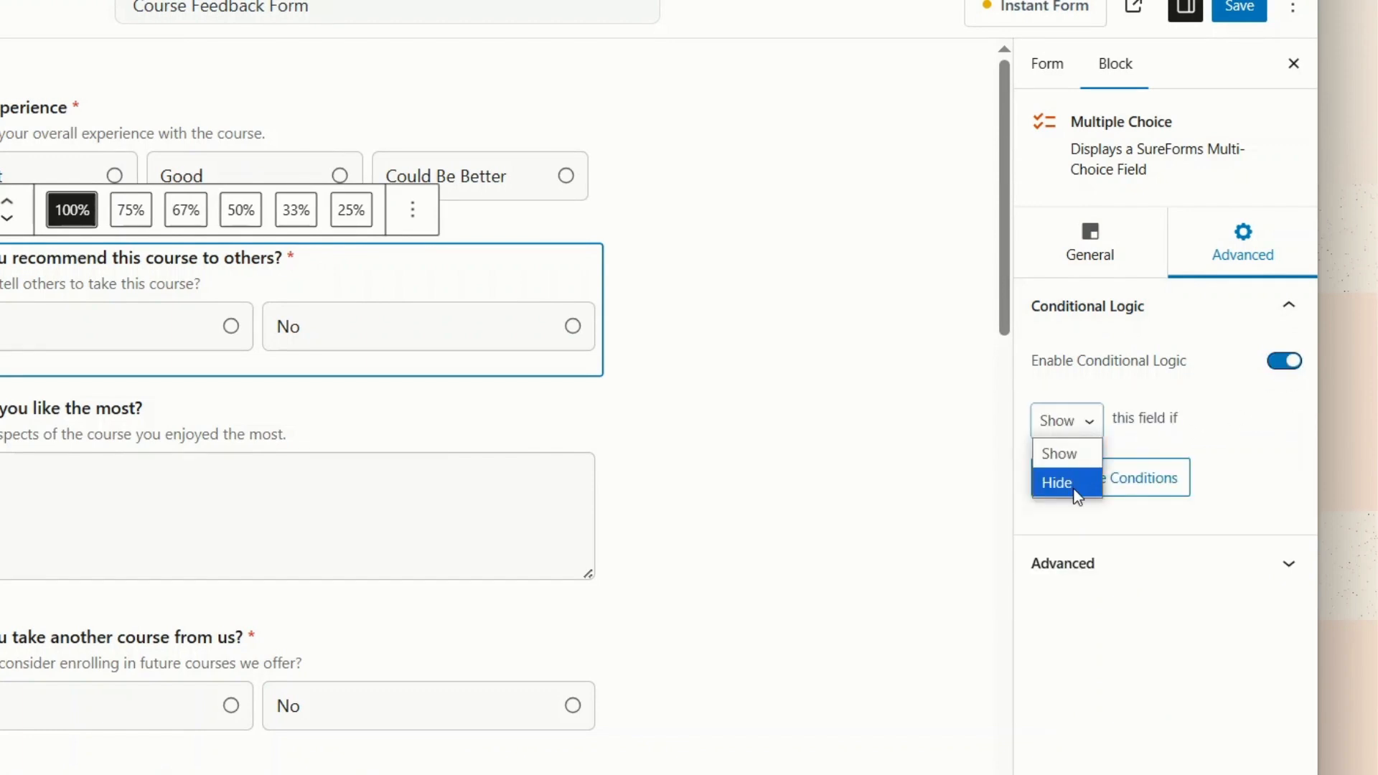
{"action": "left_click", "coordinate": [1127, 442]}
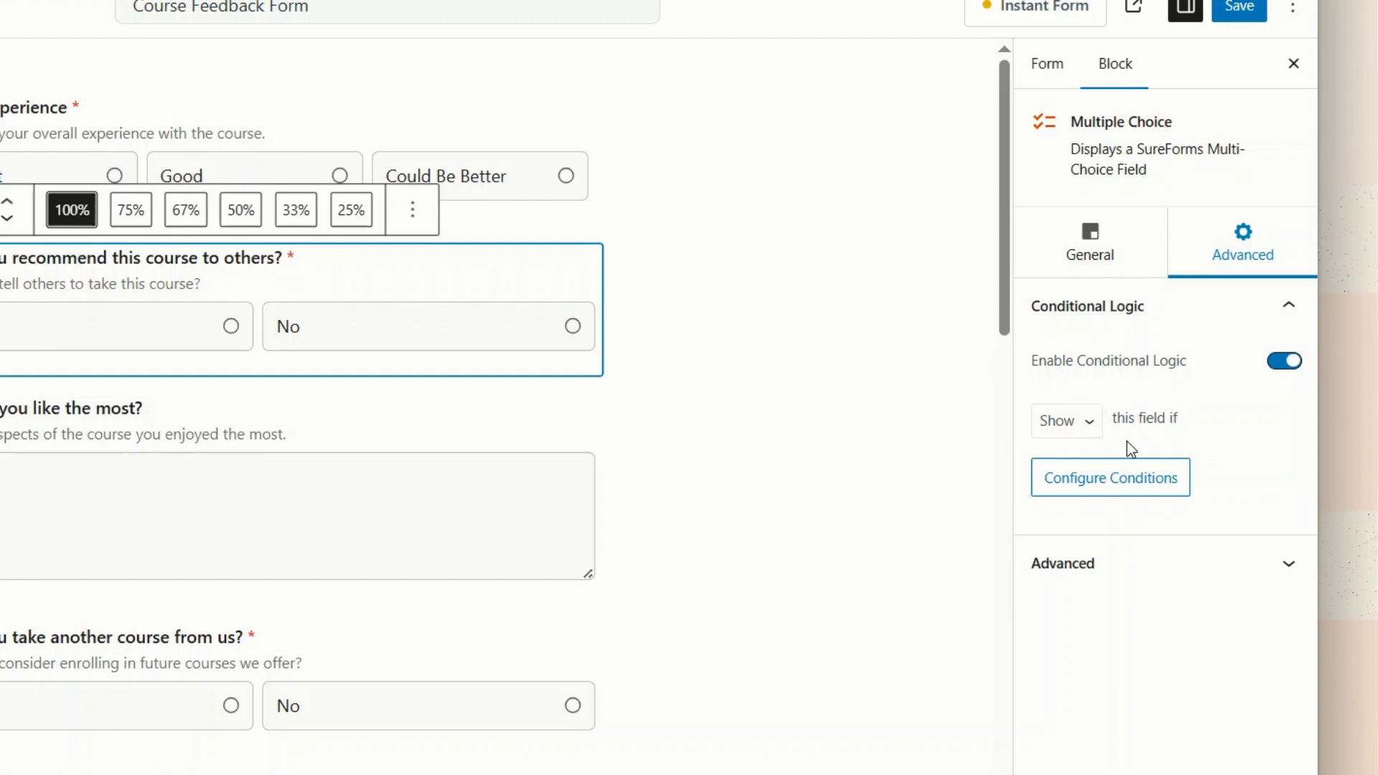
{"action": "left_click", "coordinate": [1133, 488]}
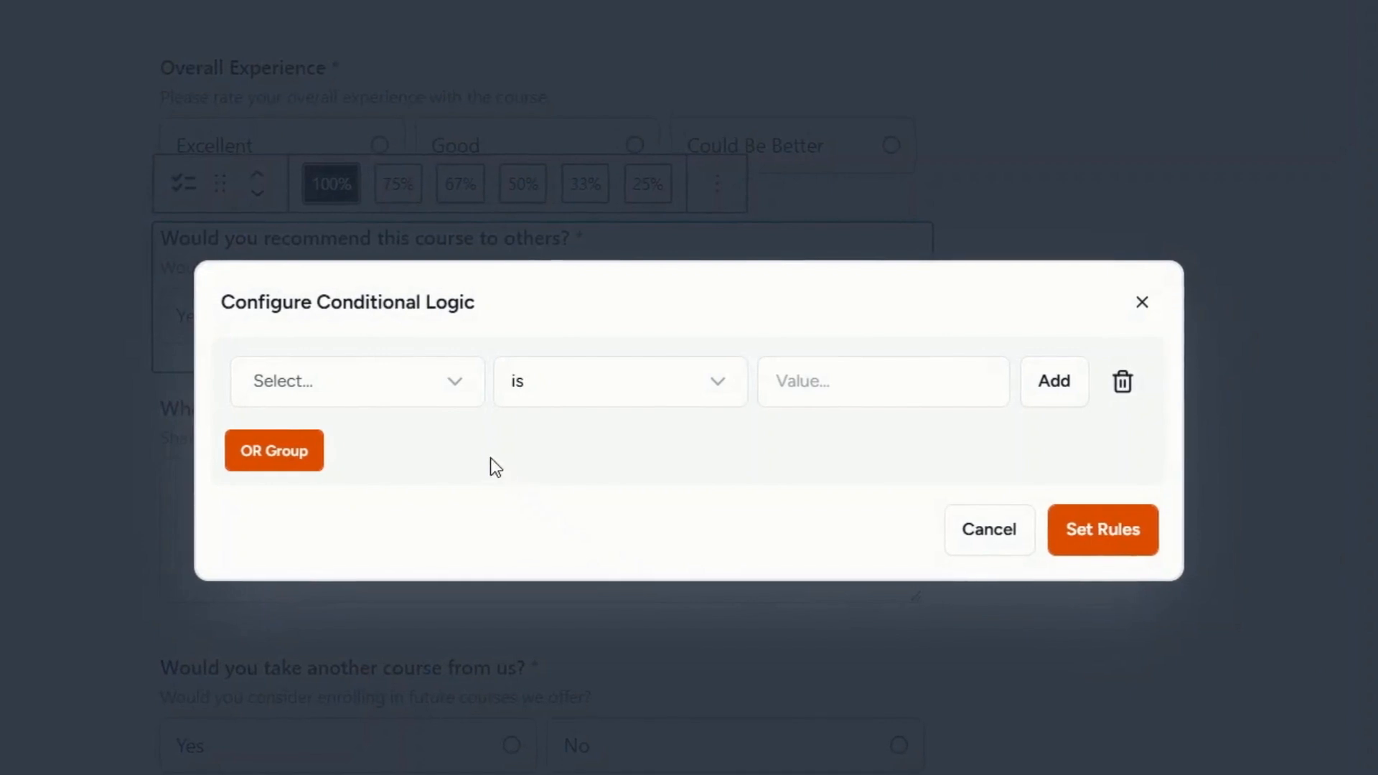
Add the condition Overall Experience is Good.
{"action": "left_click", "coordinate": [431, 391]}
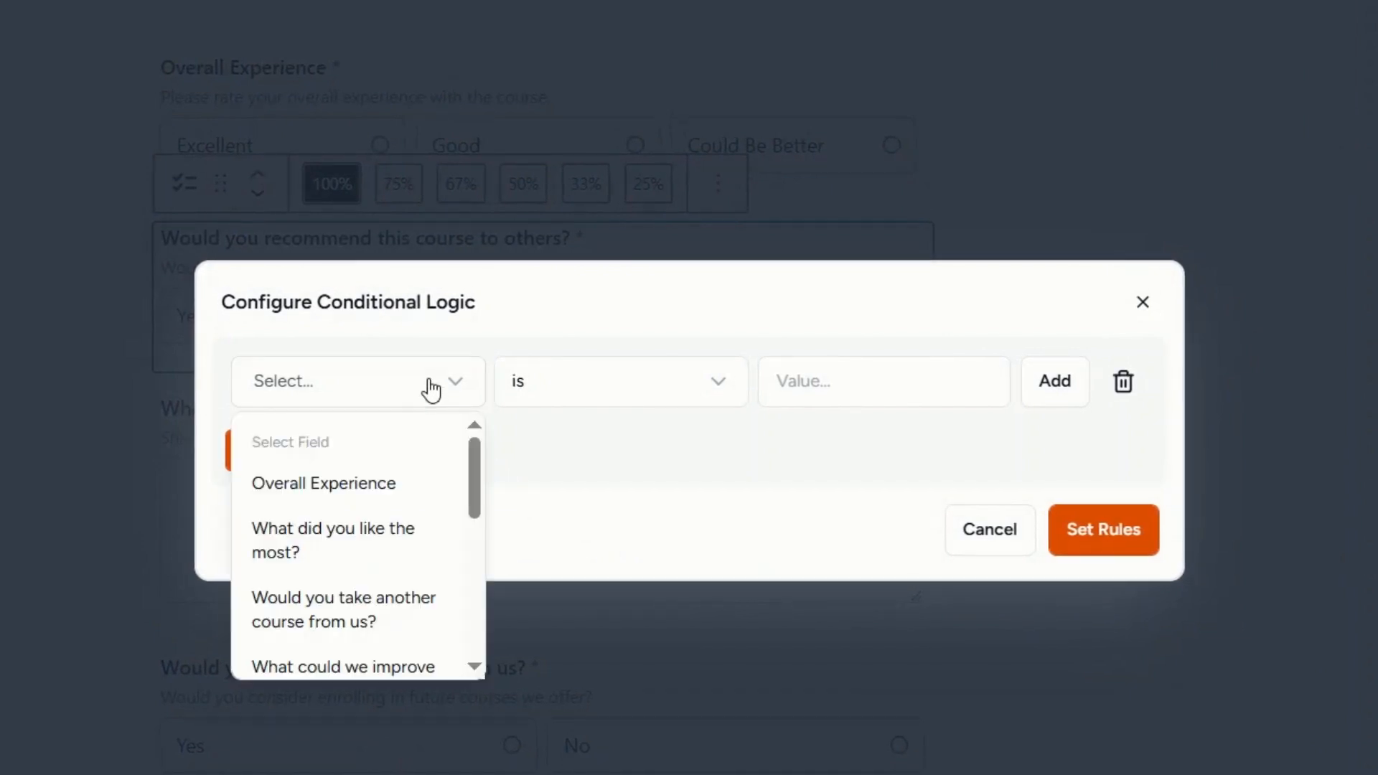
{"action": "left_click", "coordinate": [422, 483]}
{"action": "left_click", "coordinate": [844, 387]}
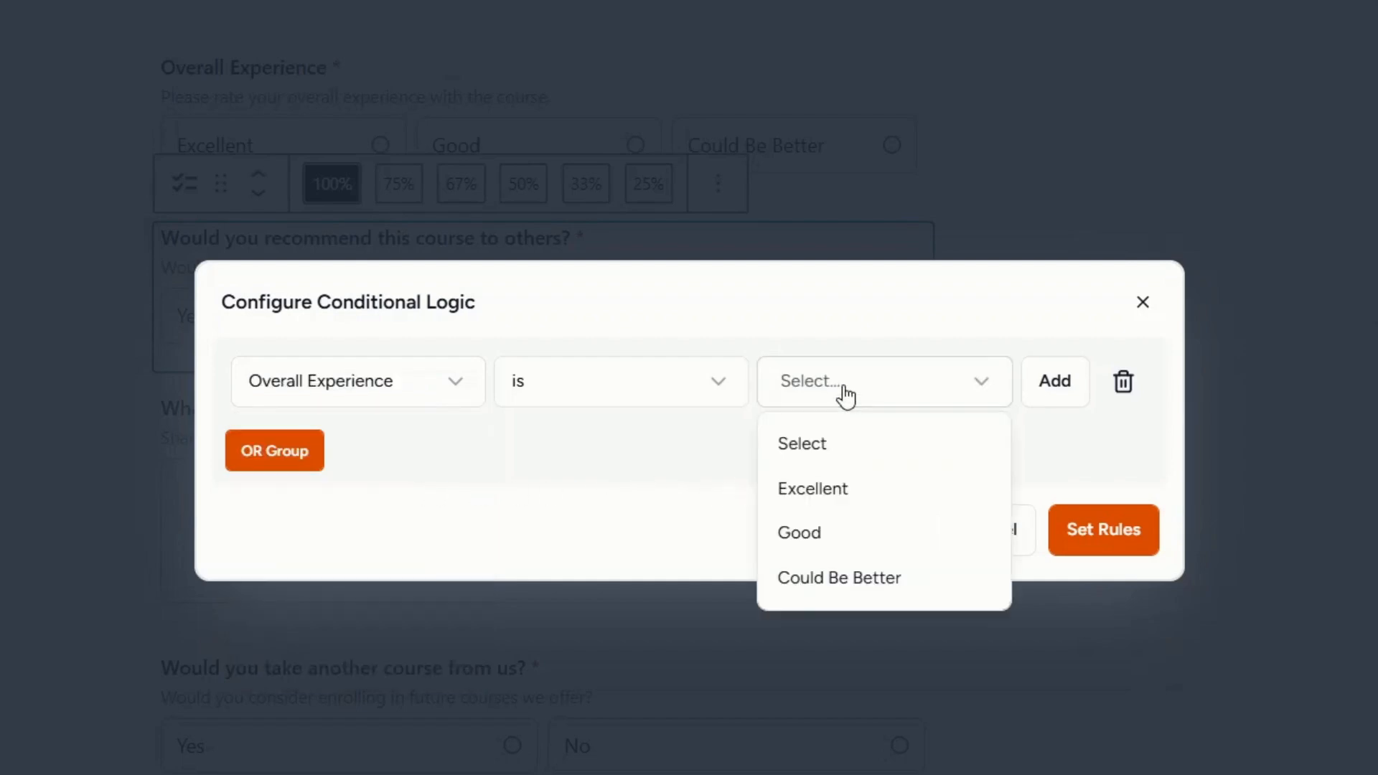
{"action": "left_click", "coordinate": [824, 533]}
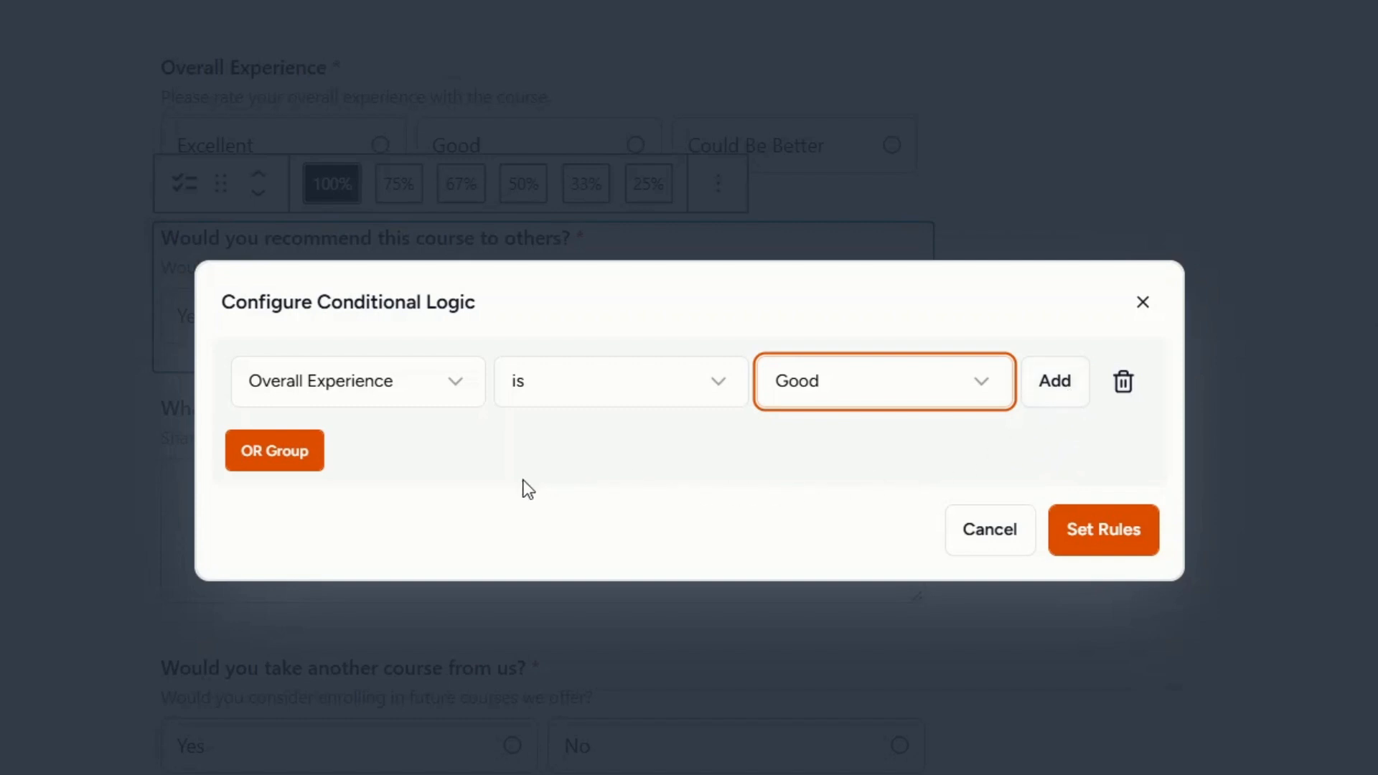
Add an OR condition Overall Experience is Could Be Better and apply the rules.
{"action": "left_click", "coordinate": [306, 463]}
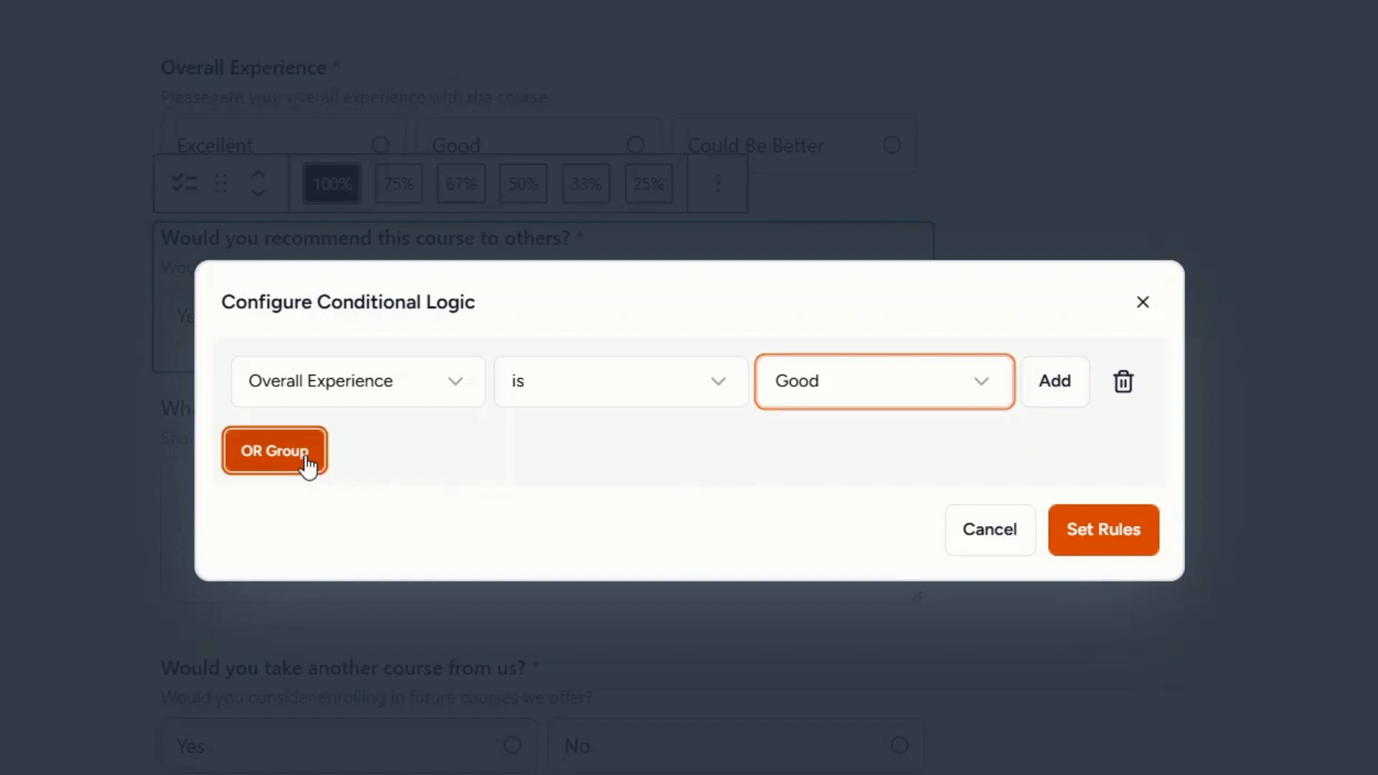
{"action": "left_click", "coordinate": [308, 465]}
{"action": "left_click", "coordinate": [351, 435]}
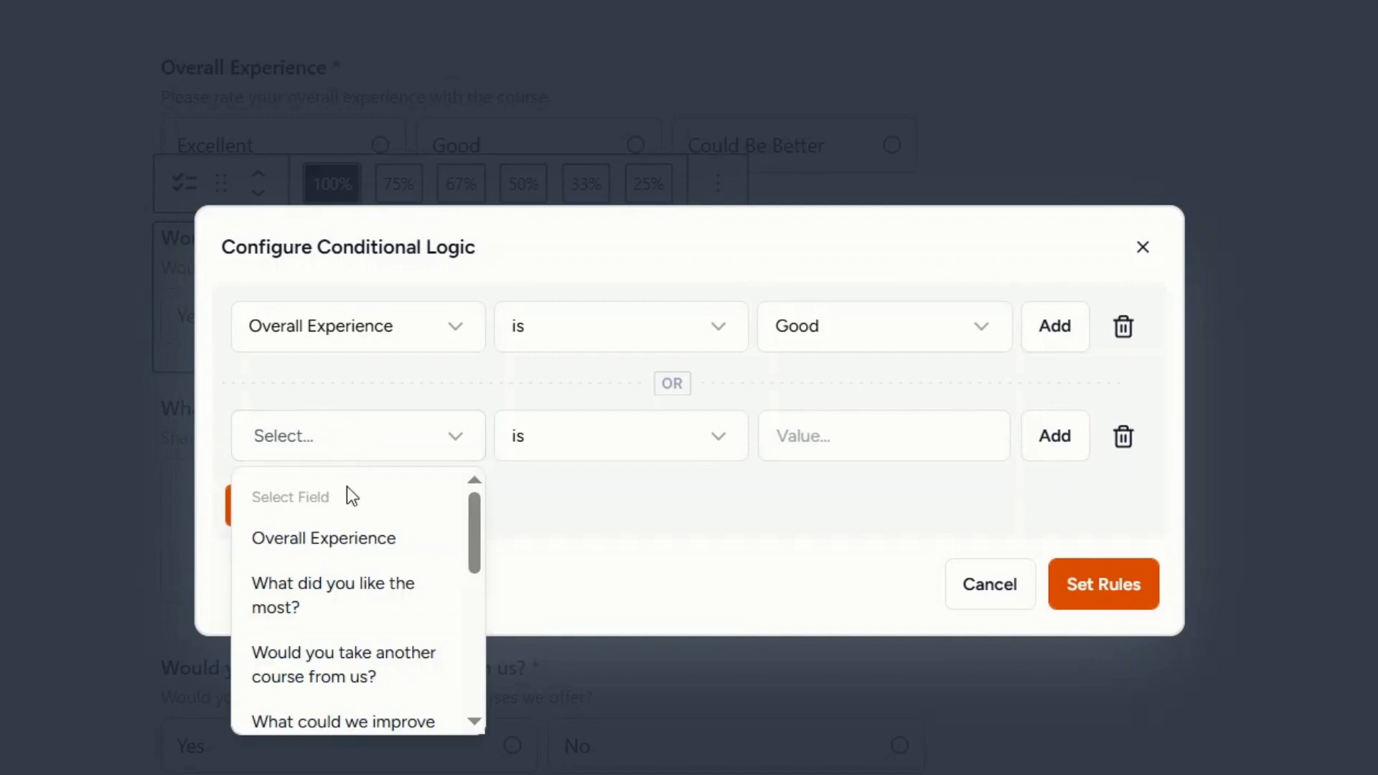
{"action": "left_click", "coordinate": [353, 540]}
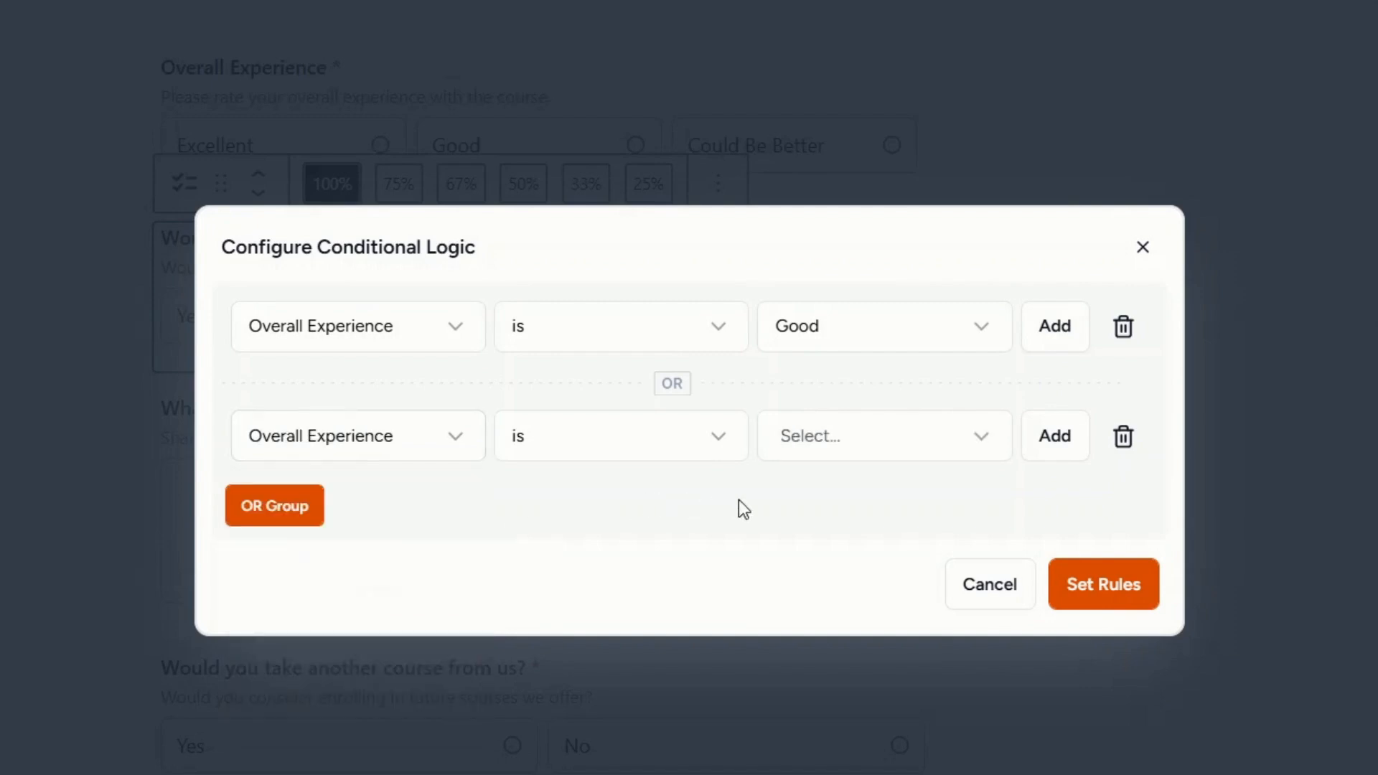
{"action": "left_click", "coordinate": [835, 446]}
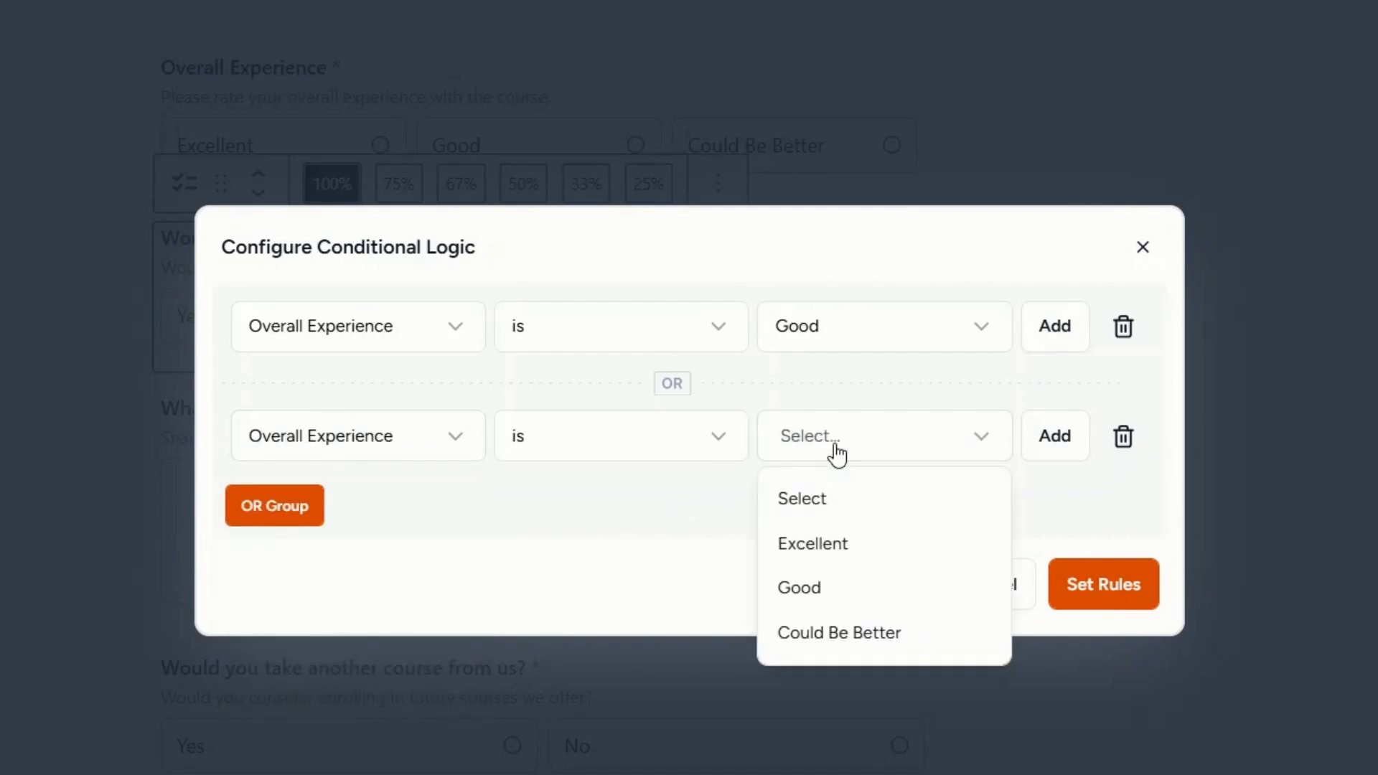
{"action": "left_click", "coordinate": [869, 639]}
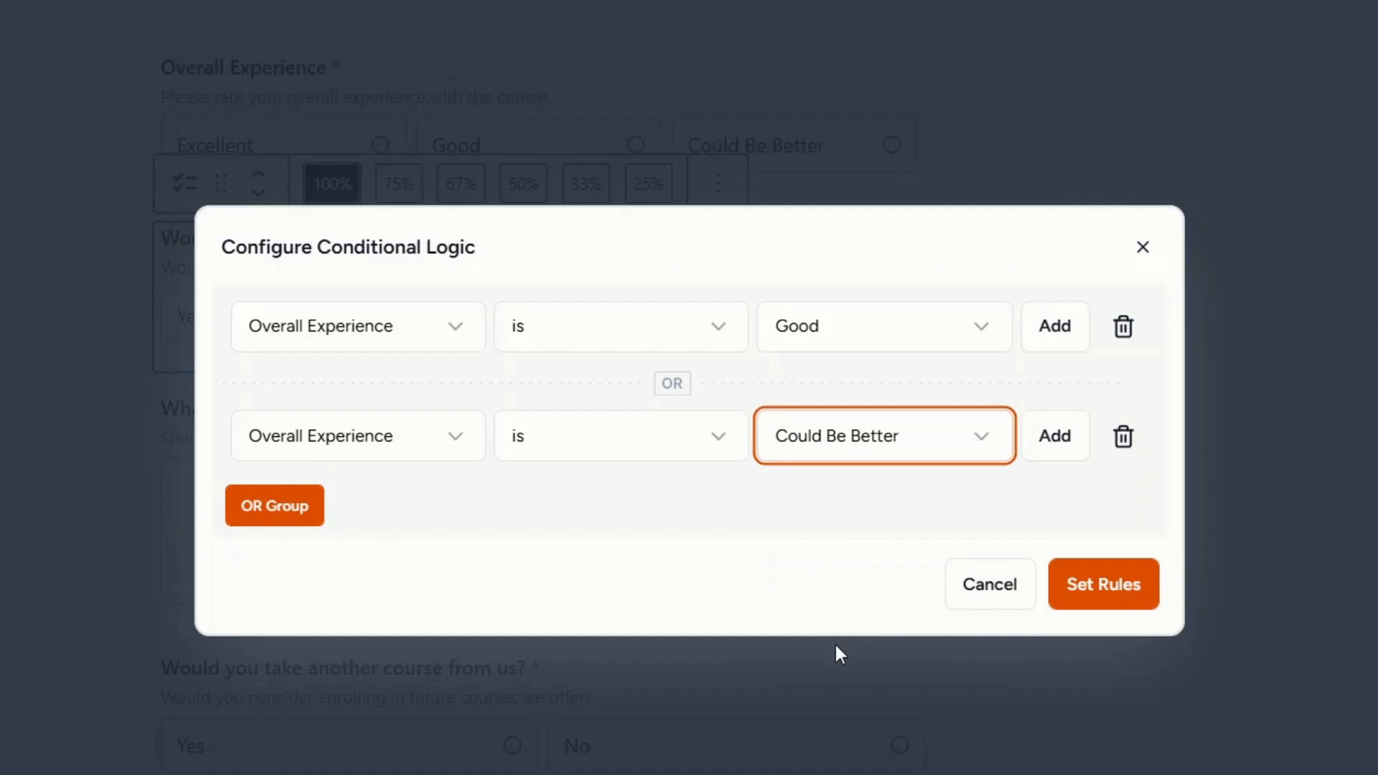
{"action": "left_click", "coordinate": [1104, 592]}
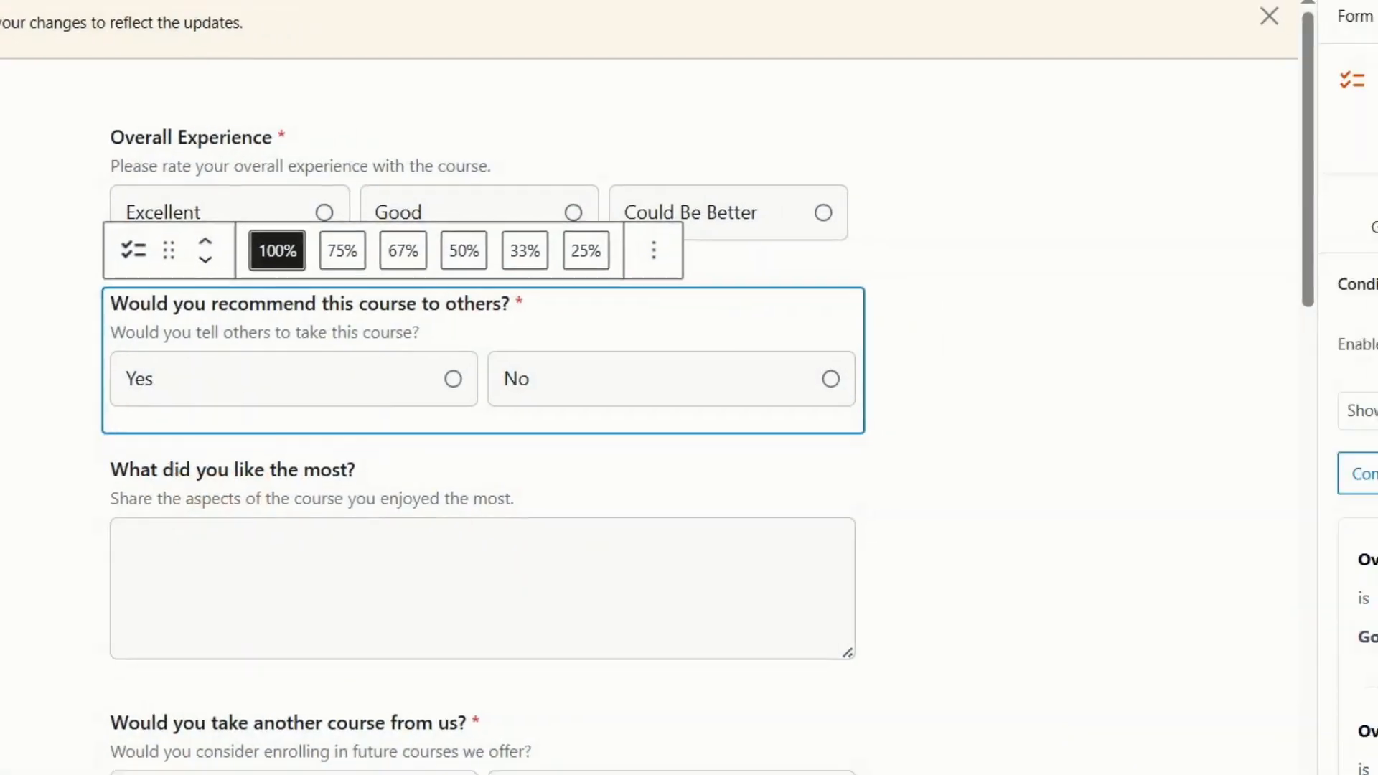
Switch the recommend question's rule to Hide, then select 'What did you like the most?'.
{"action": "left_click", "coordinate": [1091, 369]}
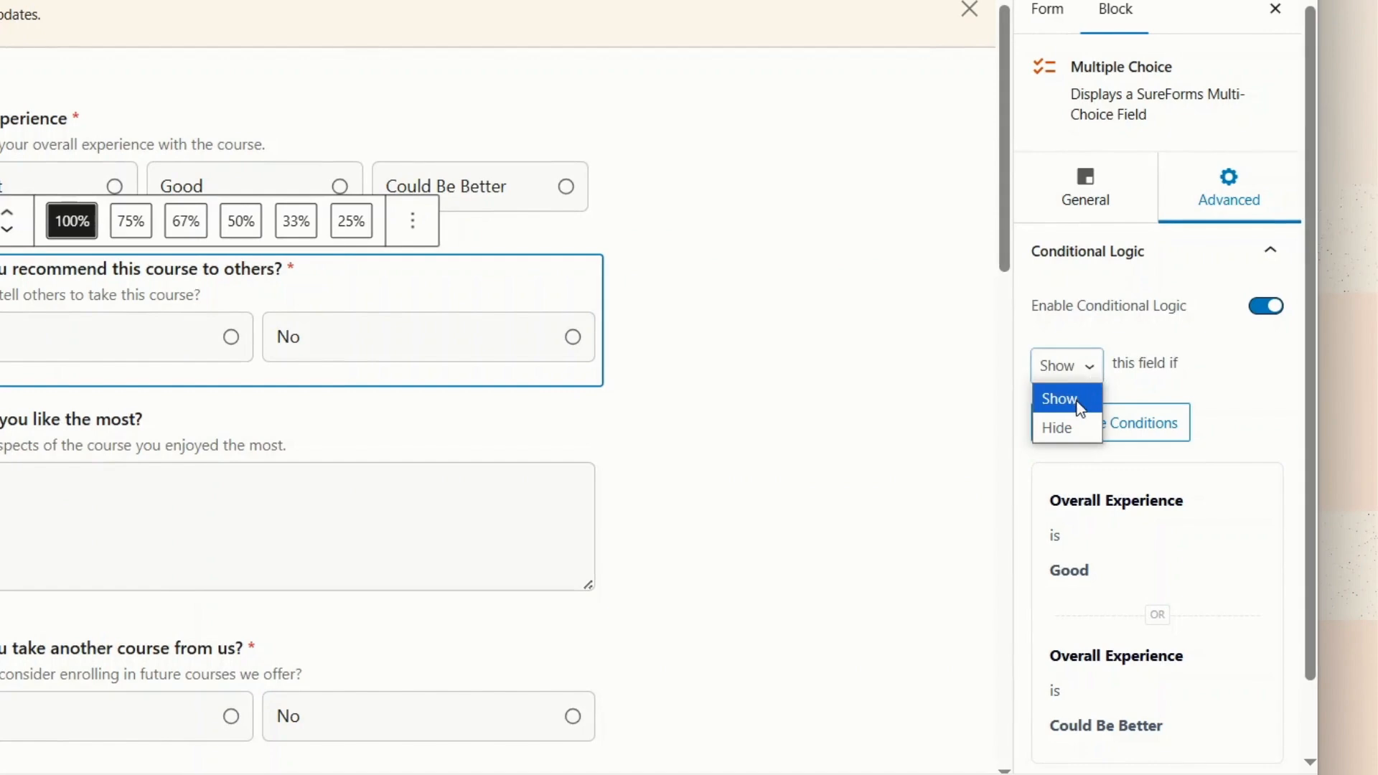
{"action": "left_click", "coordinate": [1080, 430]}
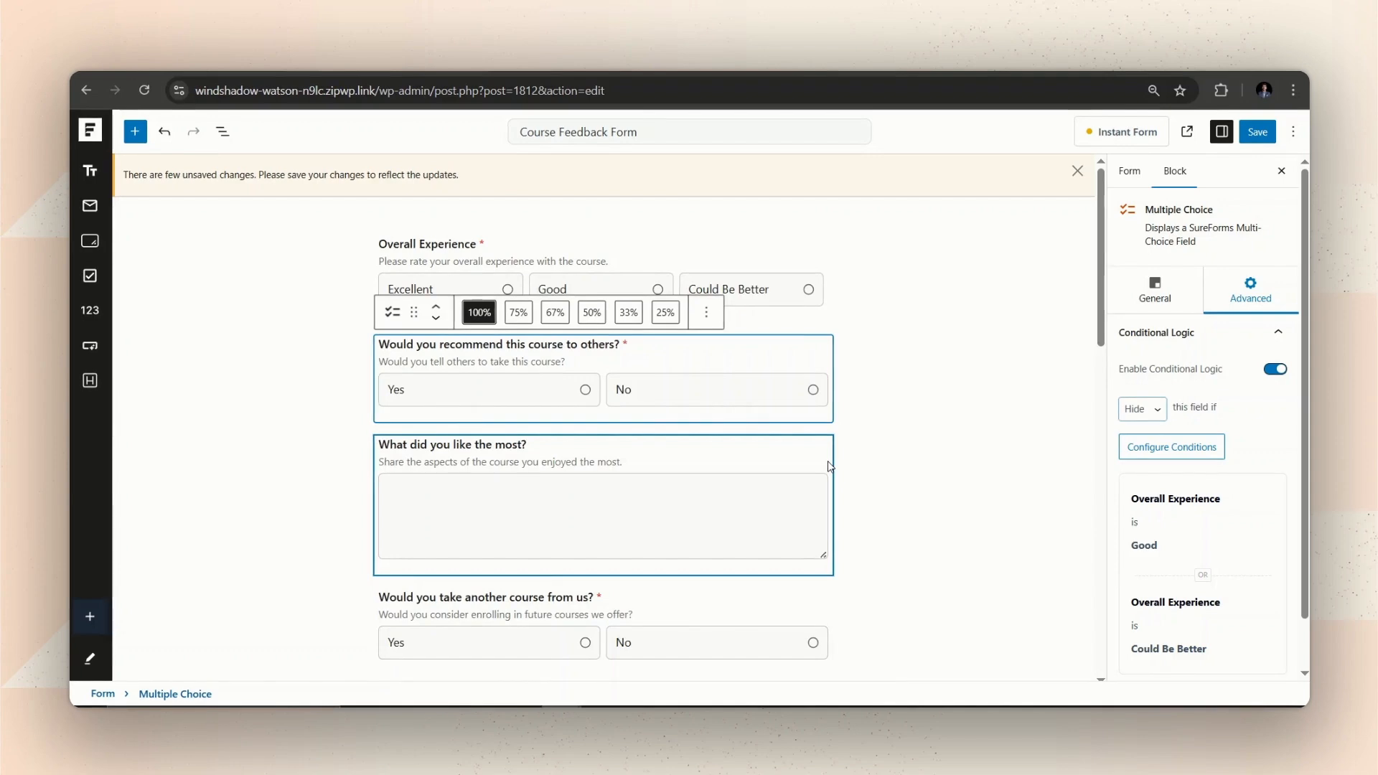
{"action": "left_click", "coordinate": [831, 466]}
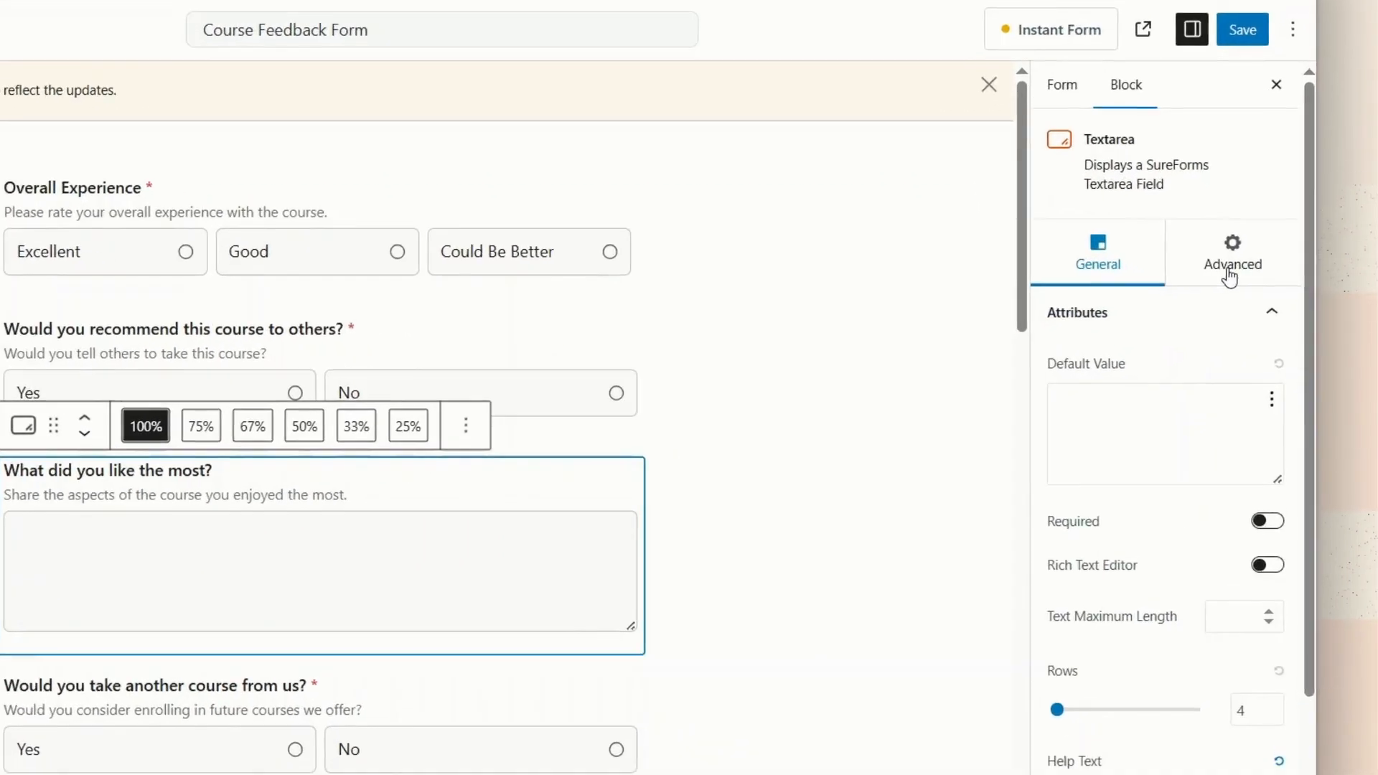
{"action": "left_click", "coordinate": [1250, 291]}
Enable conditional logic on 'What did you like the most?' and base a condition on Overall Experience.
{"action": "left_click", "coordinate": [1286, 345]}
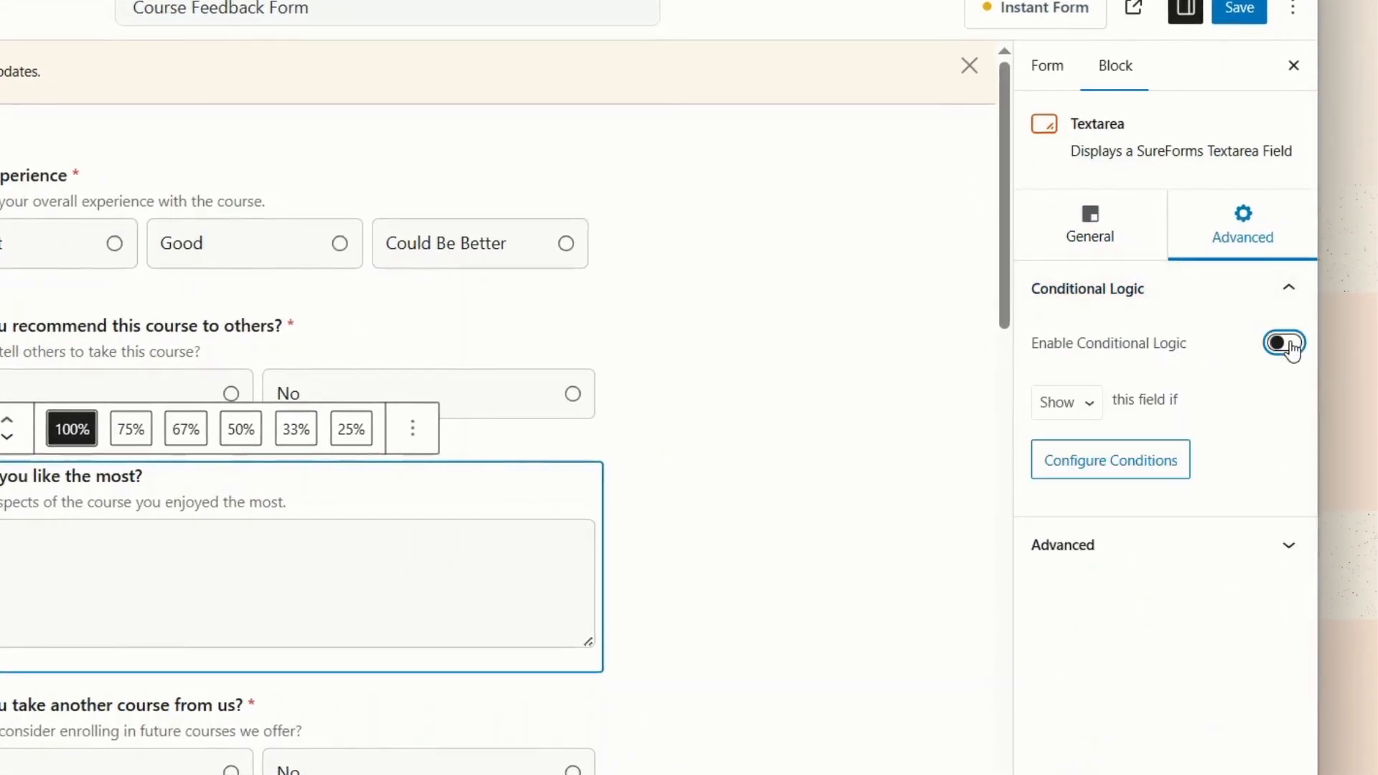
{"action": "left_click", "coordinate": [1152, 468]}
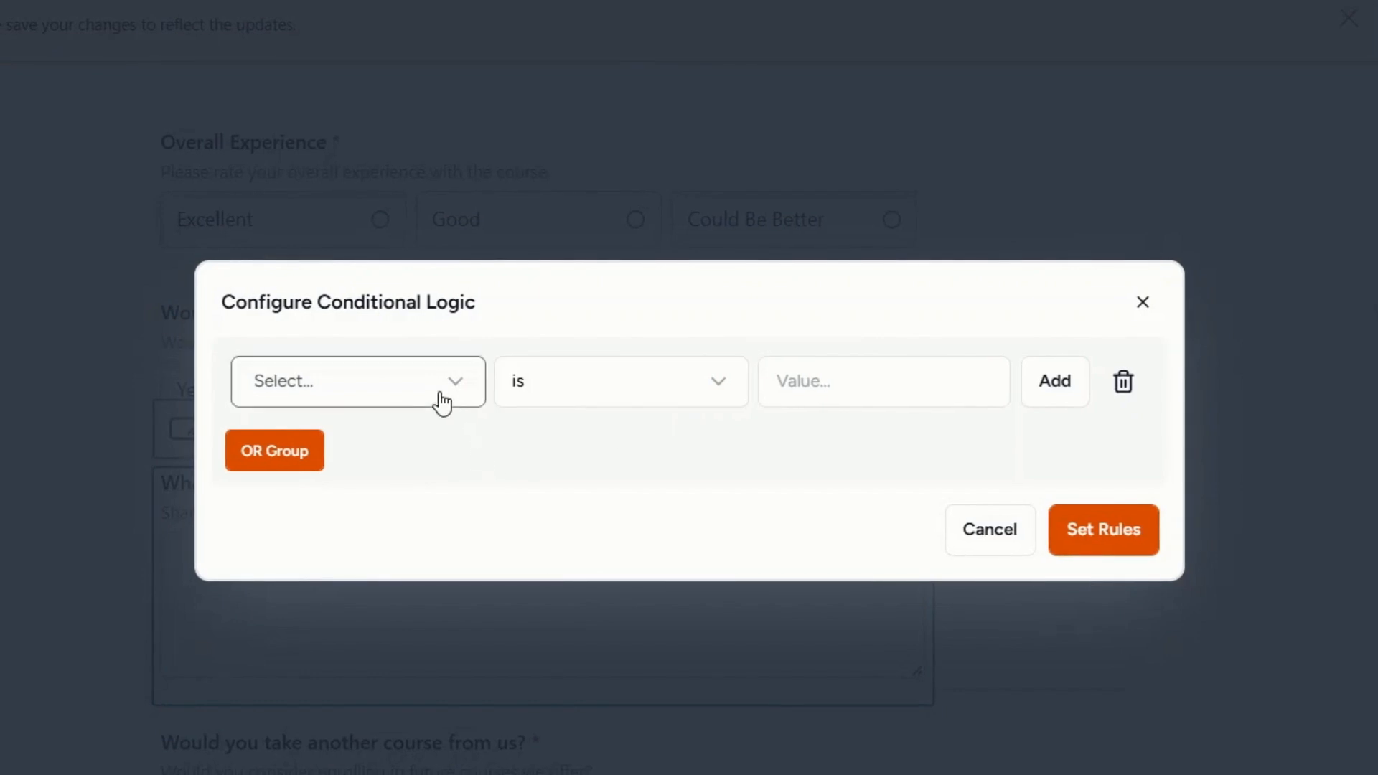
{"action": "left_click", "coordinate": [441, 402]}
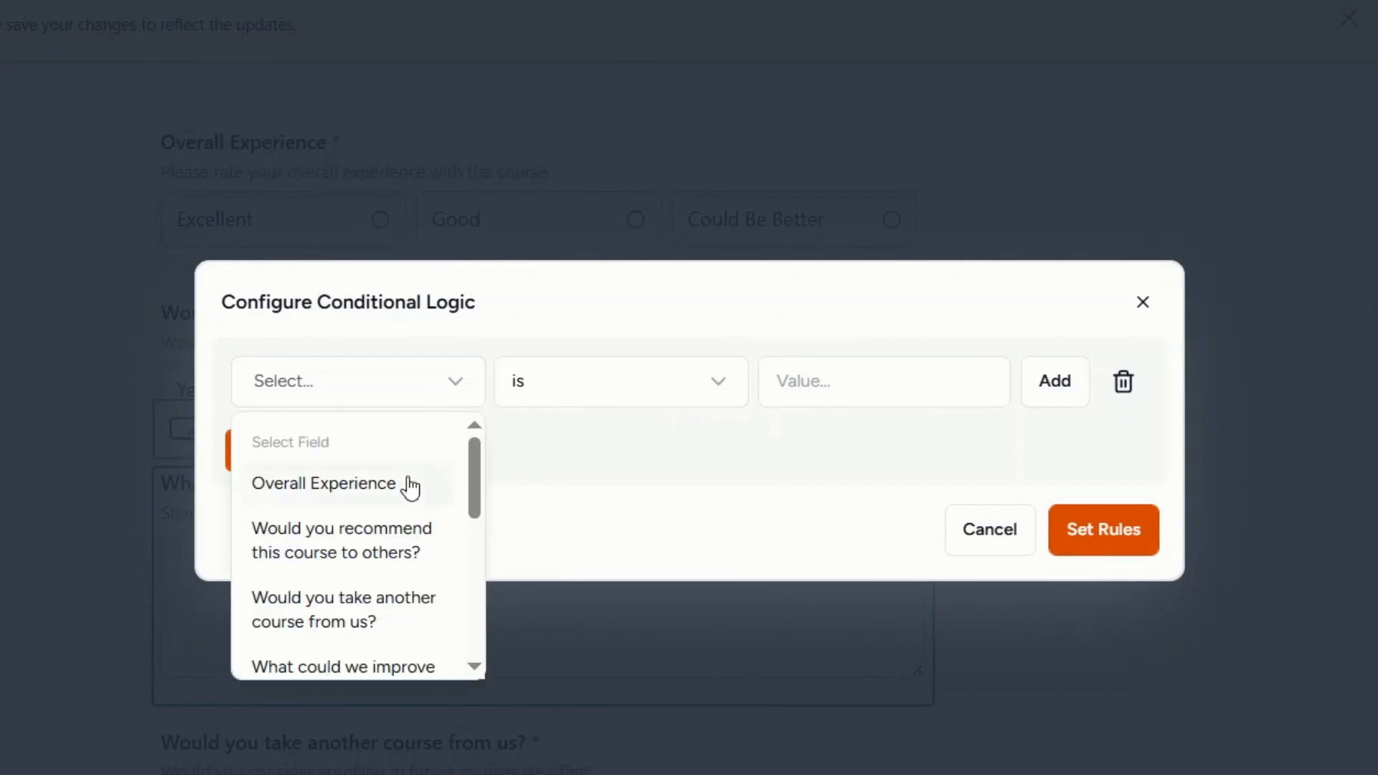
{"action": "left_click", "coordinate": [409, 483]}
Set the condition to 'is one of' Good and Could Be Better and apply it.
{"action": "left_click", "coordinate": [619, 407]}
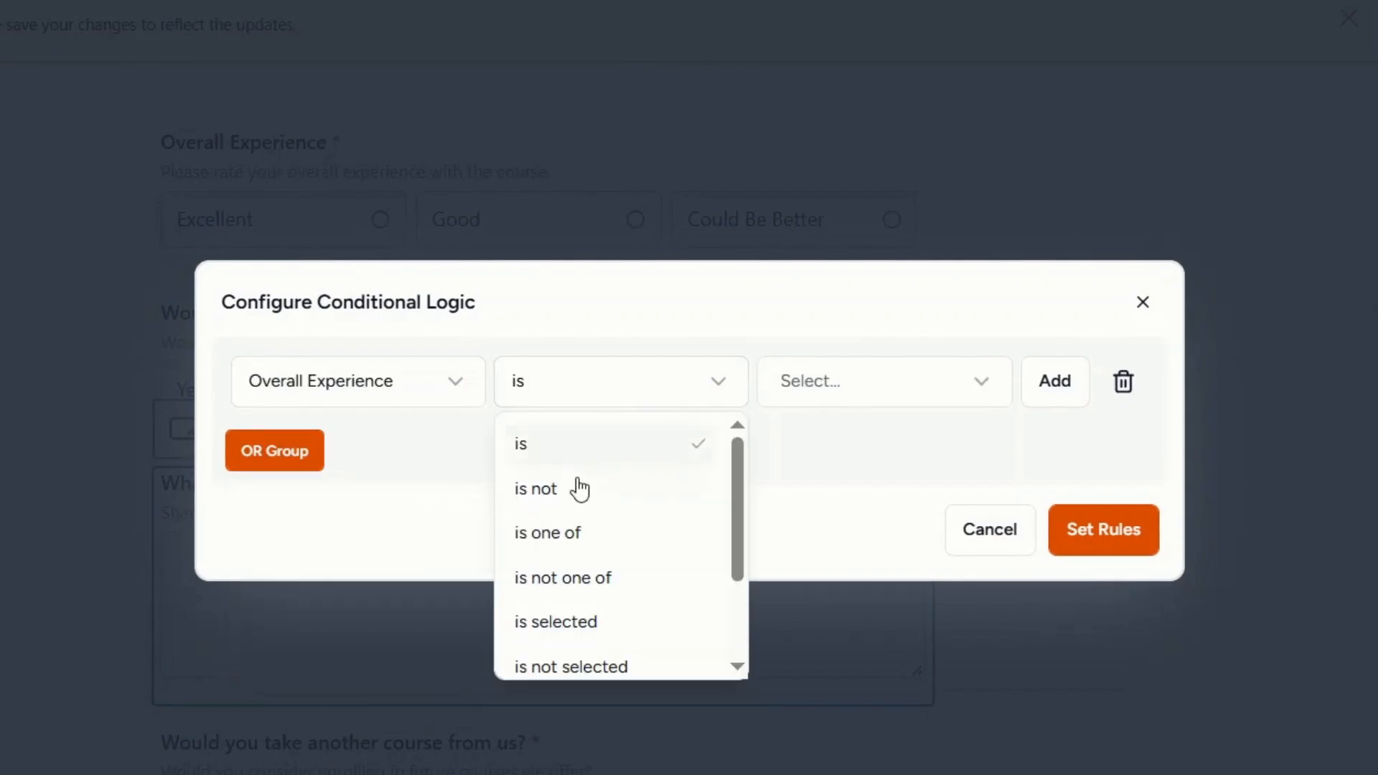
{"action": "scroll", "coordinate": [576, 493], "scroll_direction": "down", "scroll_amount": 2}
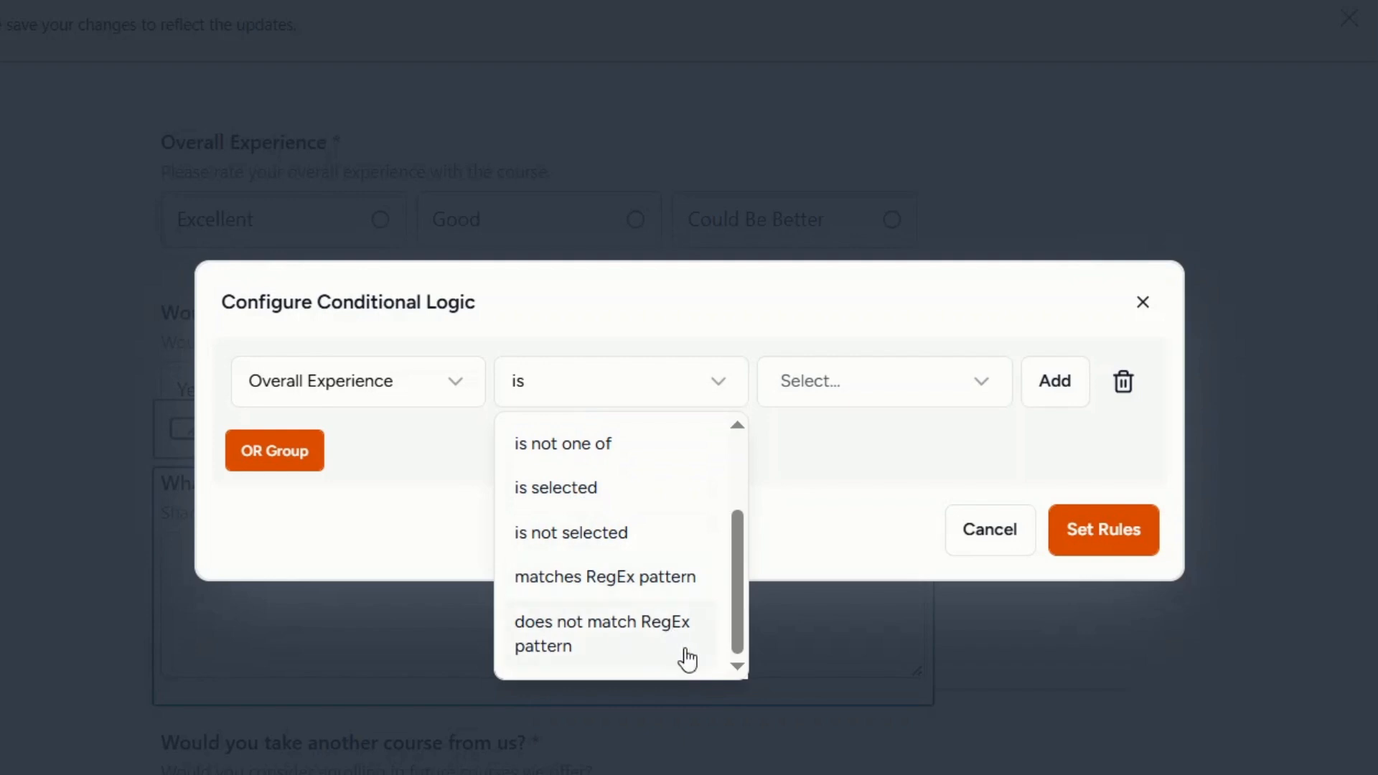
{"action": "scroll", "coordinate": [696, 657], "scroll_direction": "up", "scroll_amount": 3}
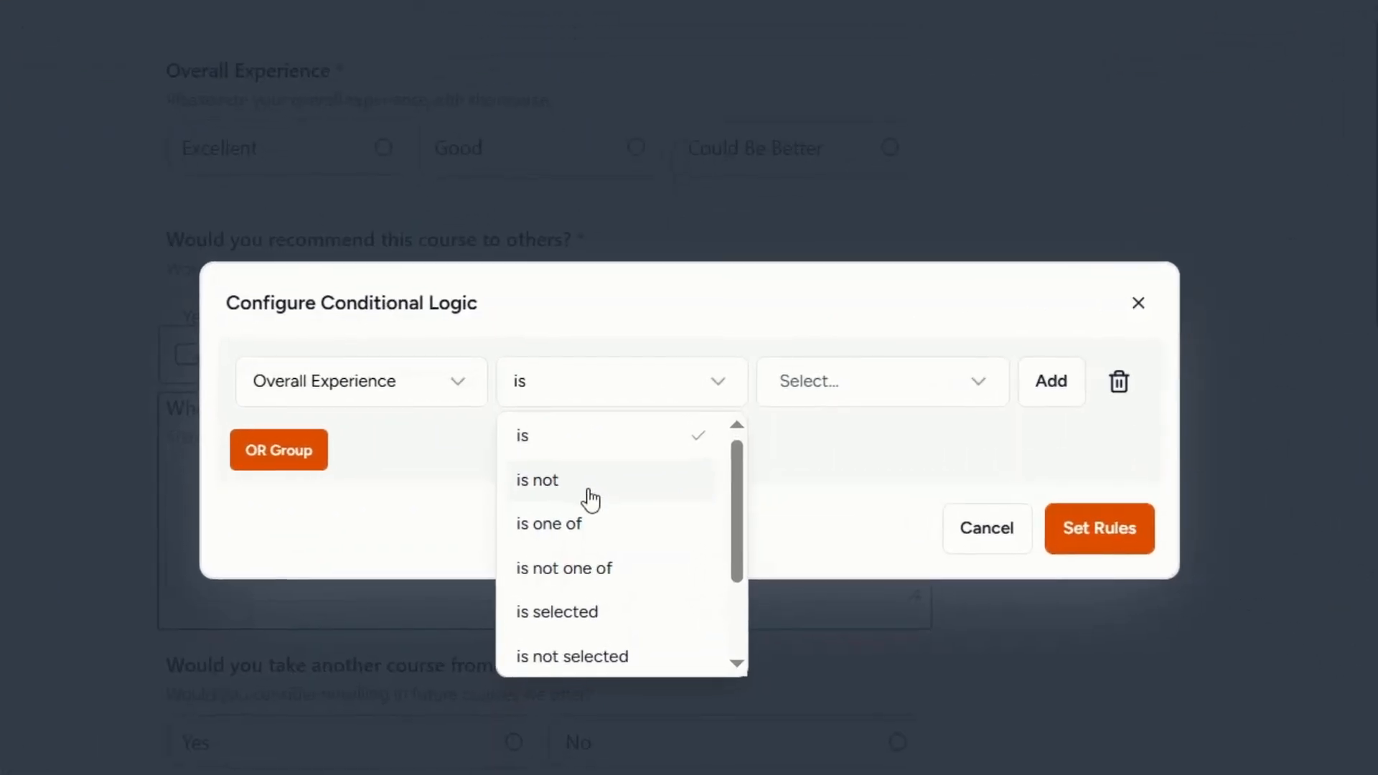
{"action": "scroll", "coordinate": [630, 456], "scroll_direction": "down", "scroll_amount": 2}
{"action": "scroll", "coordinate": [635, 474], "scroll_direction": "up", "scroll_amount": 2}
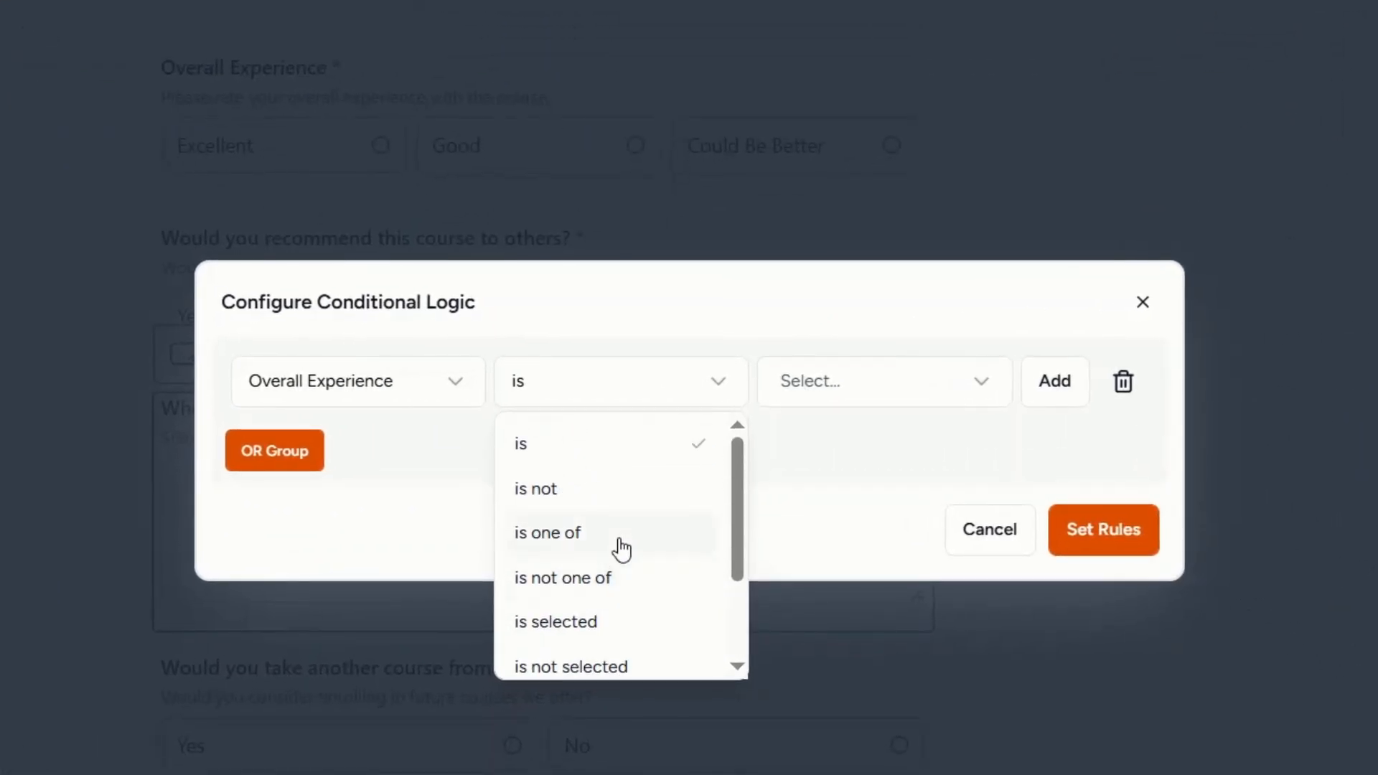
{"action": "left_click", "coordinate": [619, 540]}
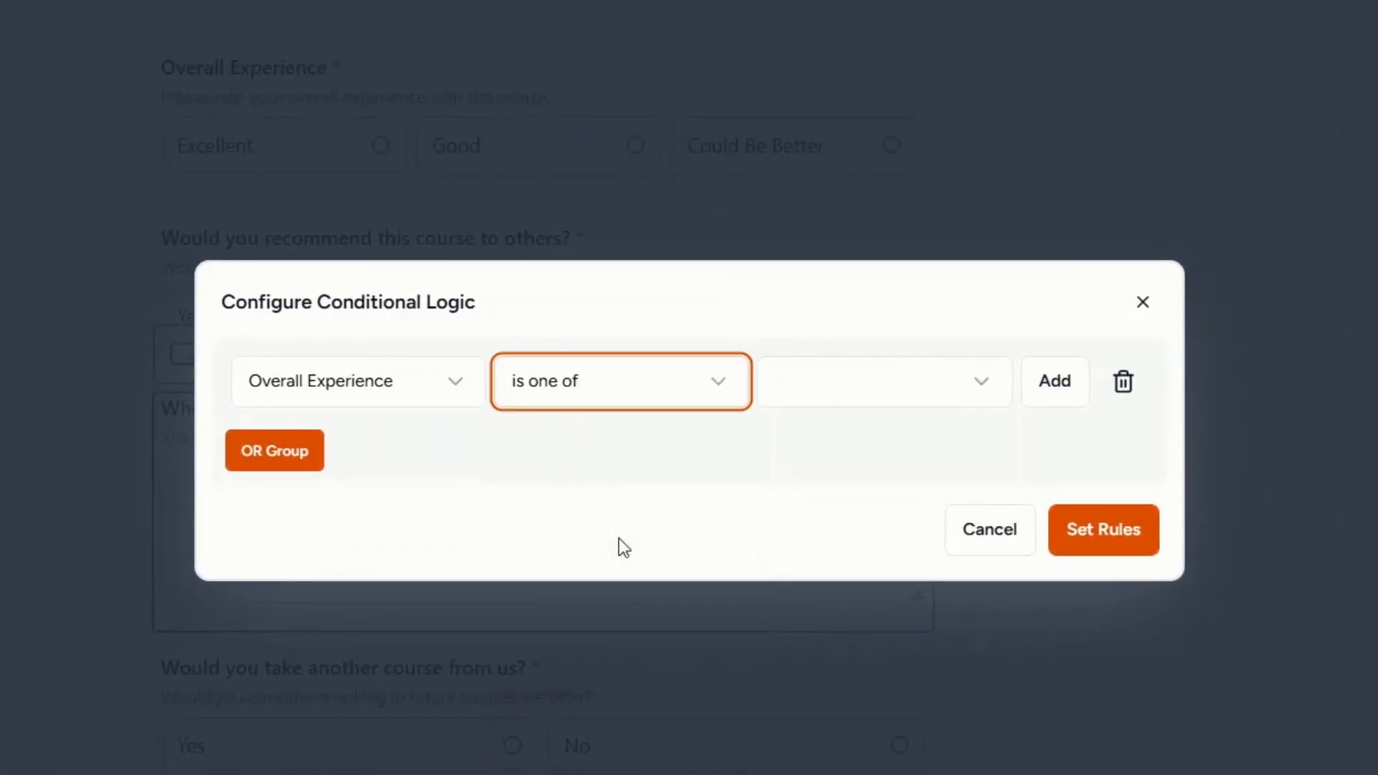
{"action": "left_click", "coordinate": [829, 410]}
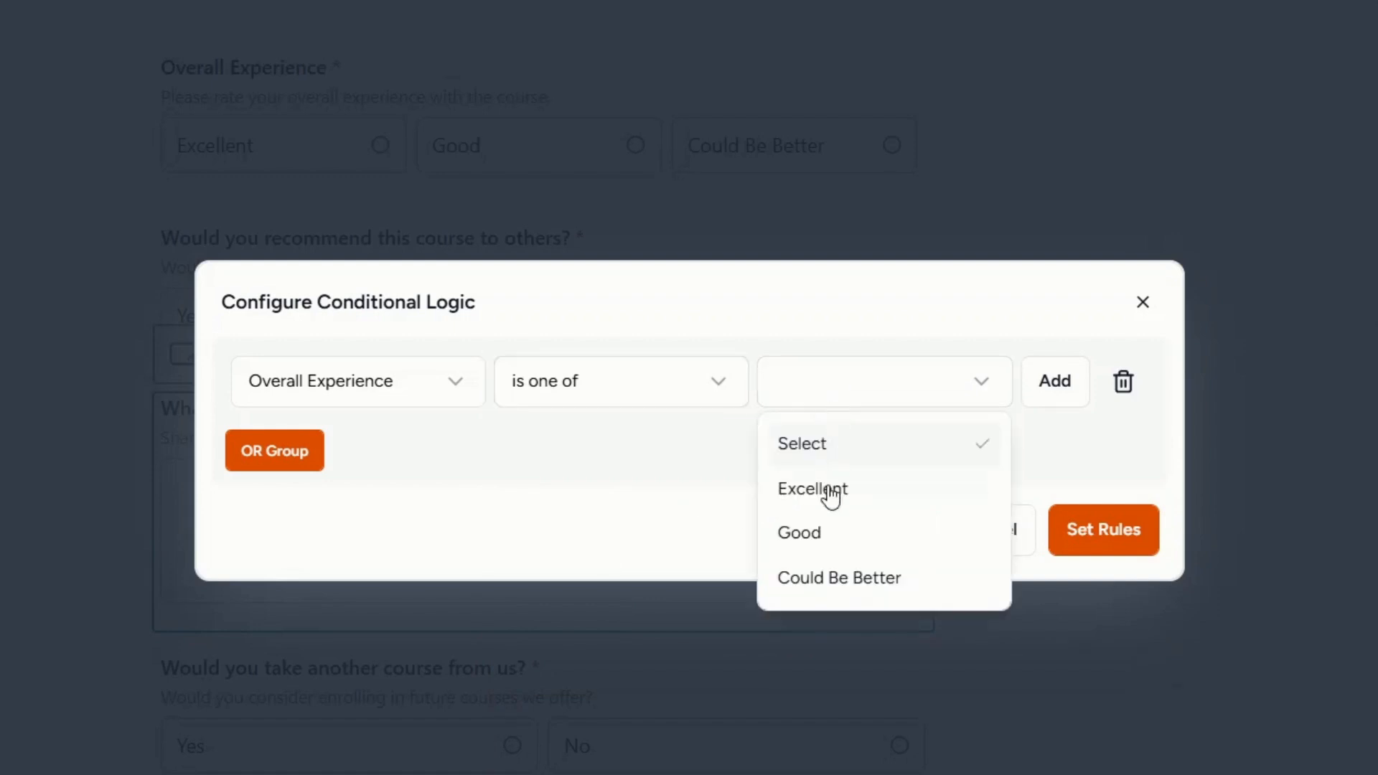
{"action": "left_click", "coordinate": [829, 532]}
{"action": "left_click", "coordinate": [865, 399]}
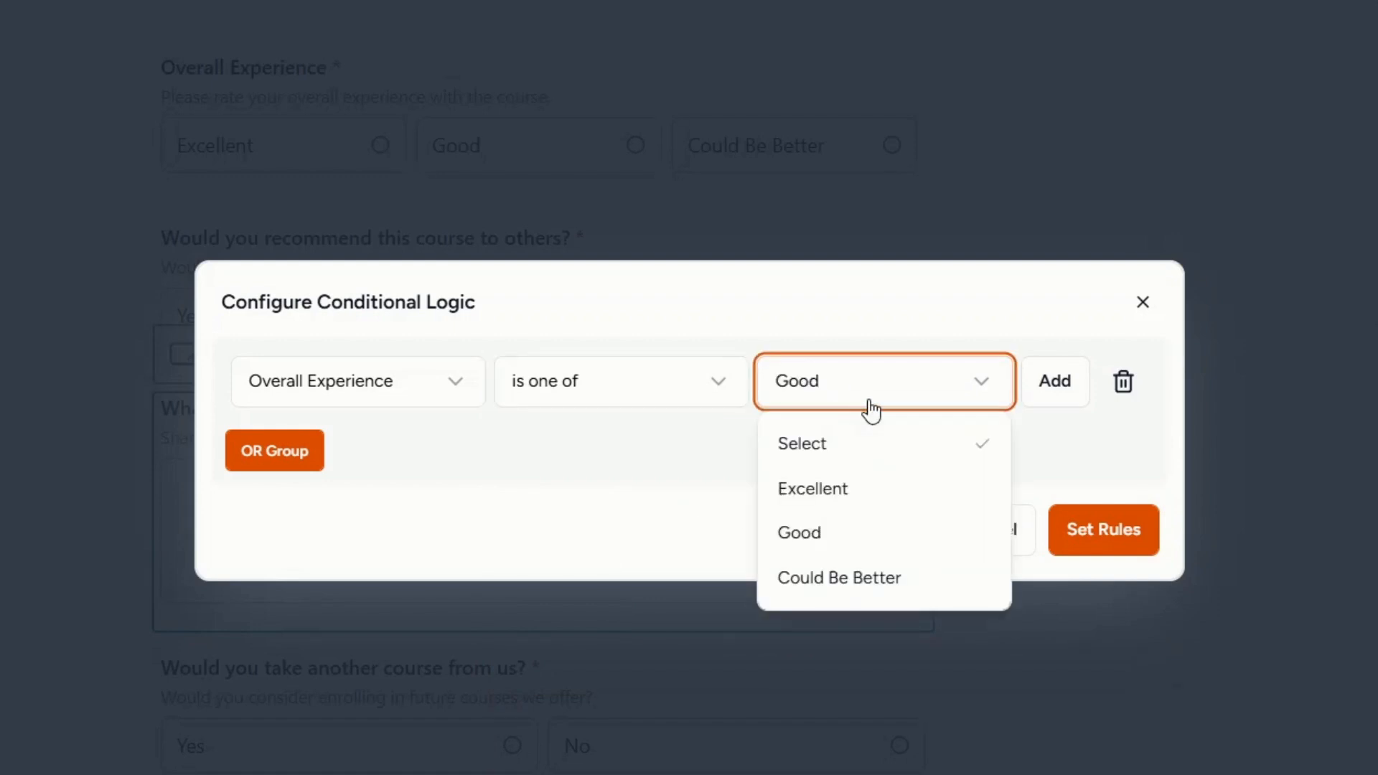
{"action": "left_click", "coordinate": [849, 595]}
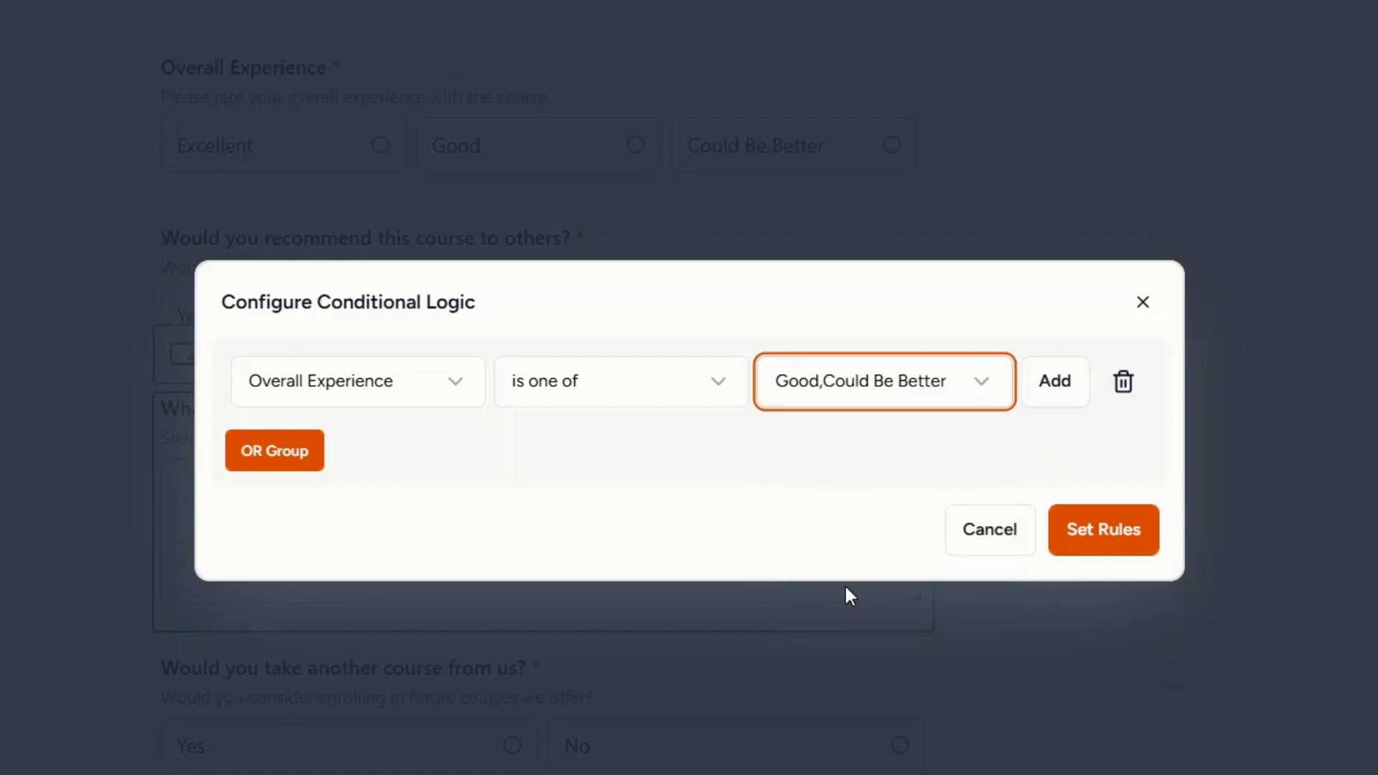
{"action": "left_click", "coordinate": [1111, 554]}
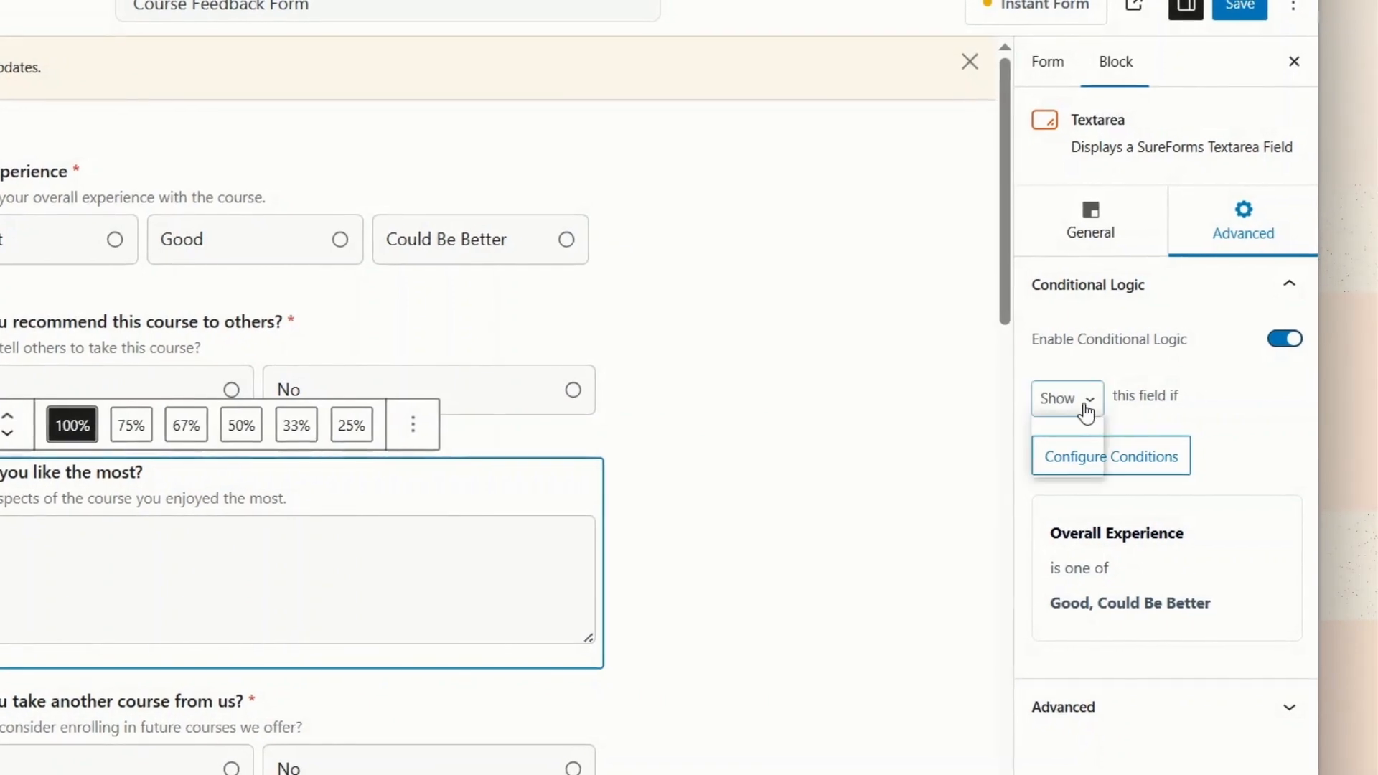
Set the liked-most field's conditional rule to Hide.
{"action": "left_click", "coordinate": [1093, 415]}
{"action": "left_click", "coordinate": [1072, 460]}
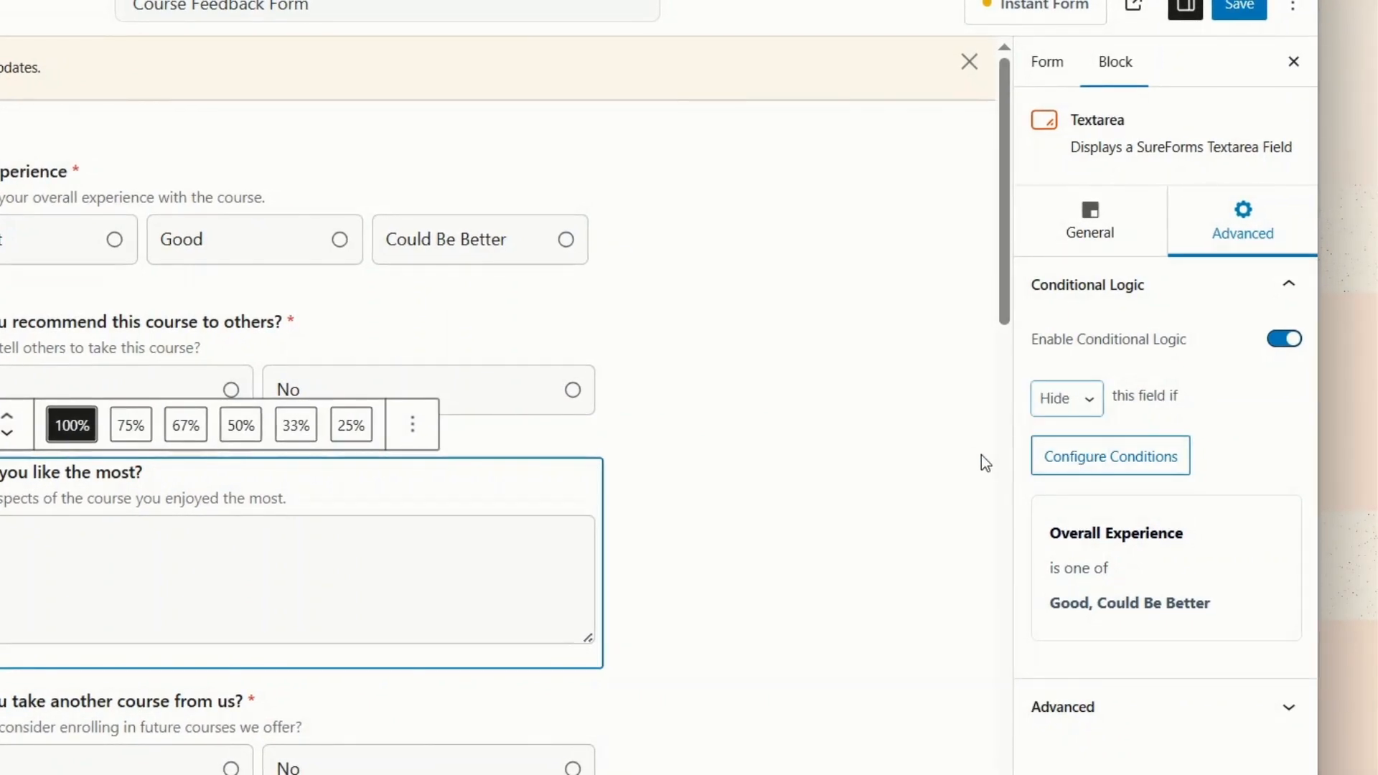
{"action": "left_click", "coordinate": [956, 444]}
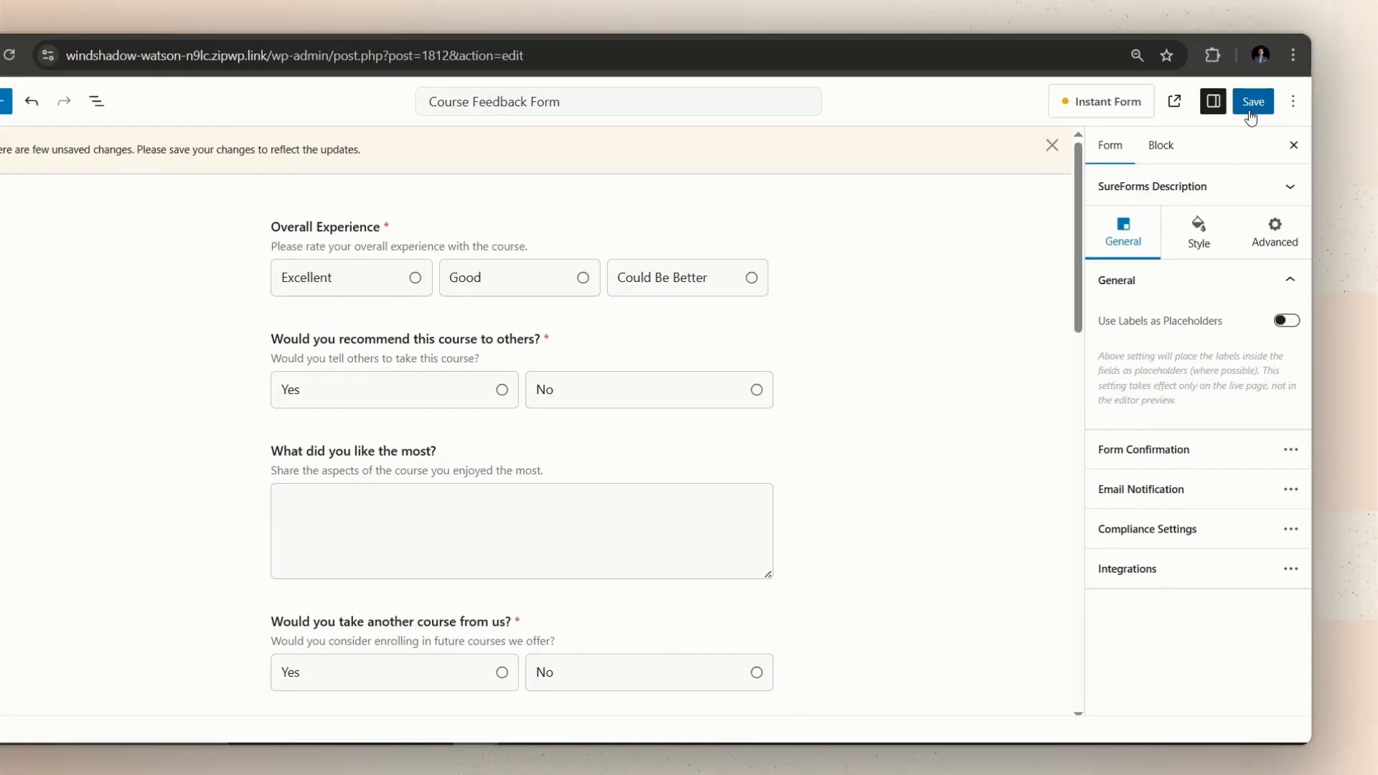
Save the form, then view and reload its live page.
{"action": "left_click", "coordinate": [1239, 6]}
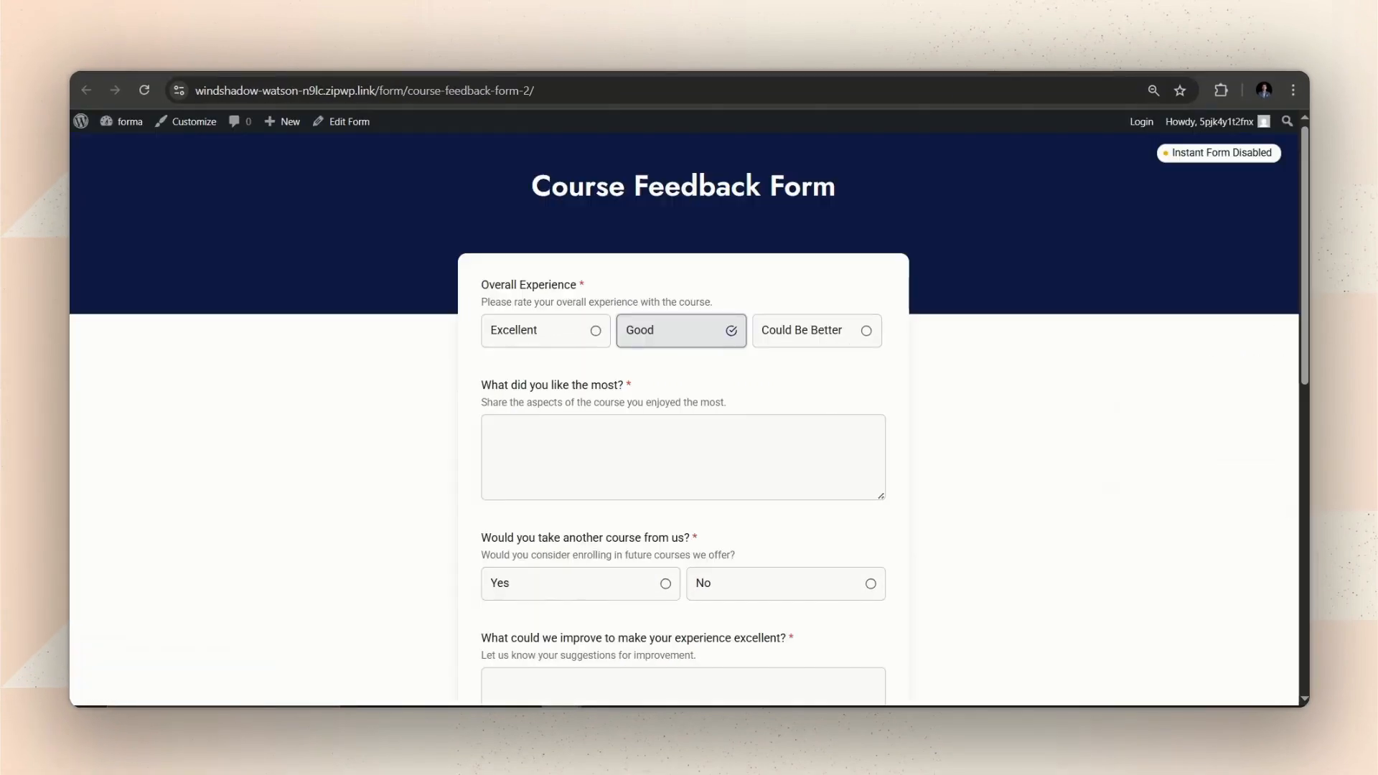
{"action": "left_click", "coordinate": [681, 330]}
{"action": "left_click", "coordinate": [143, 93]}
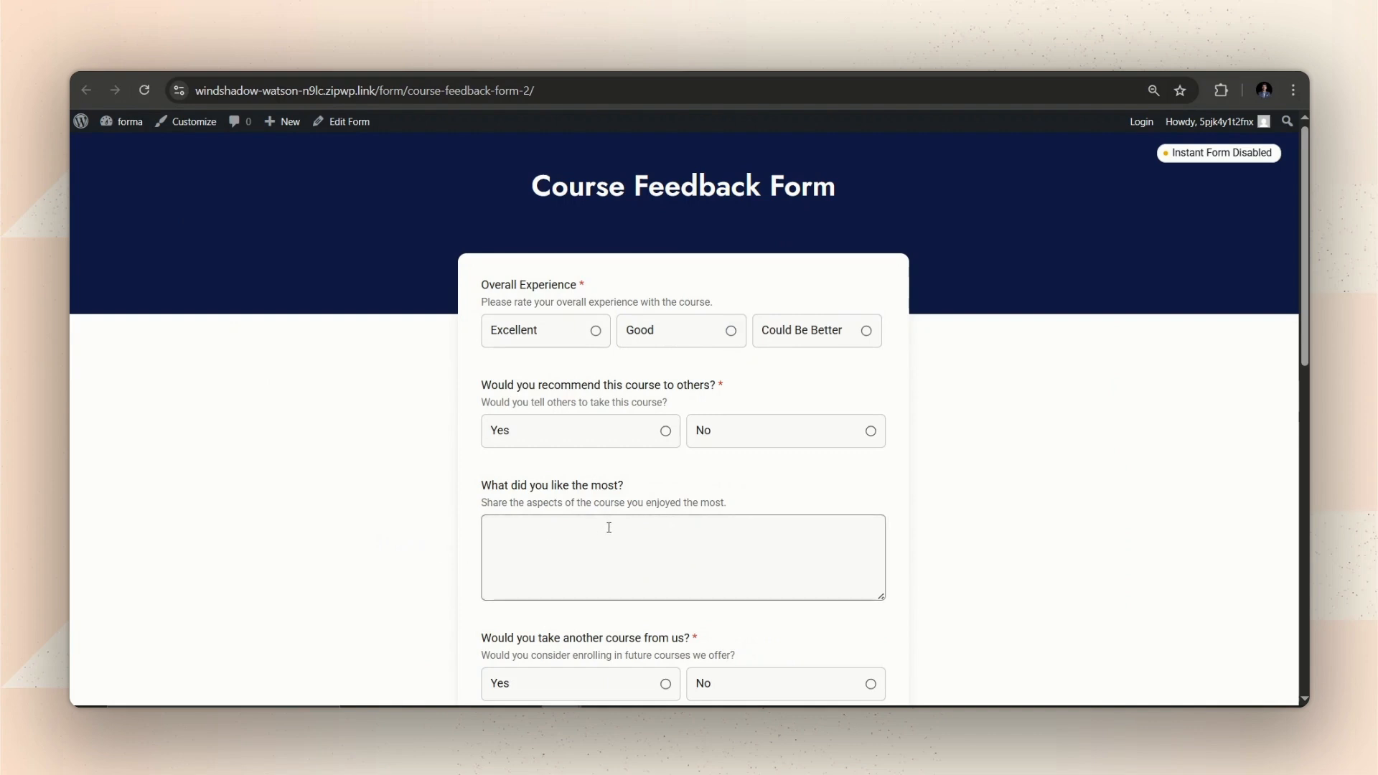
On the live form, switch Overall Experience between Good, Could Be Better and back to Good.
{"action": "left_click", "coordinate": [689, 345]}
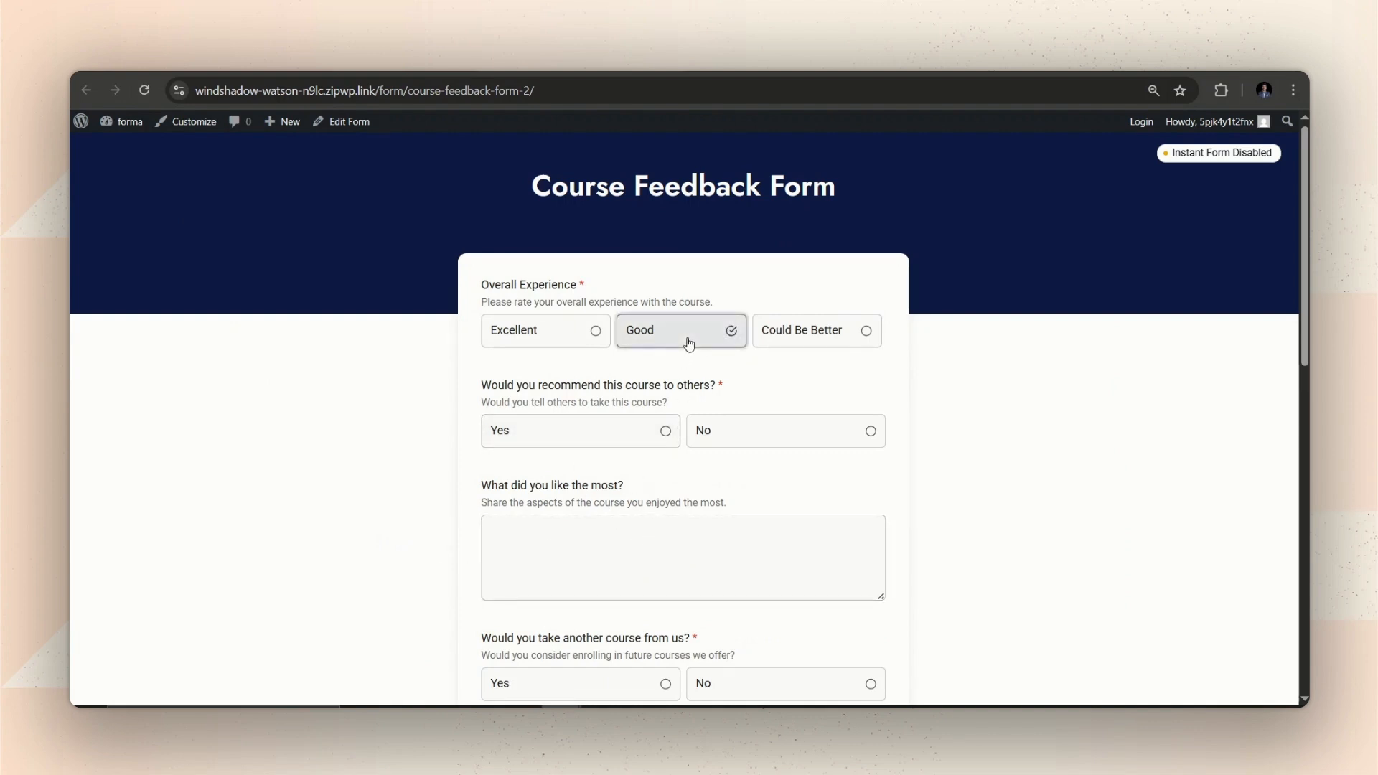
{"action": "left_click", "coordinate": [767, 338]}
{"action": "left_click", "coordinate": [709, 341]}
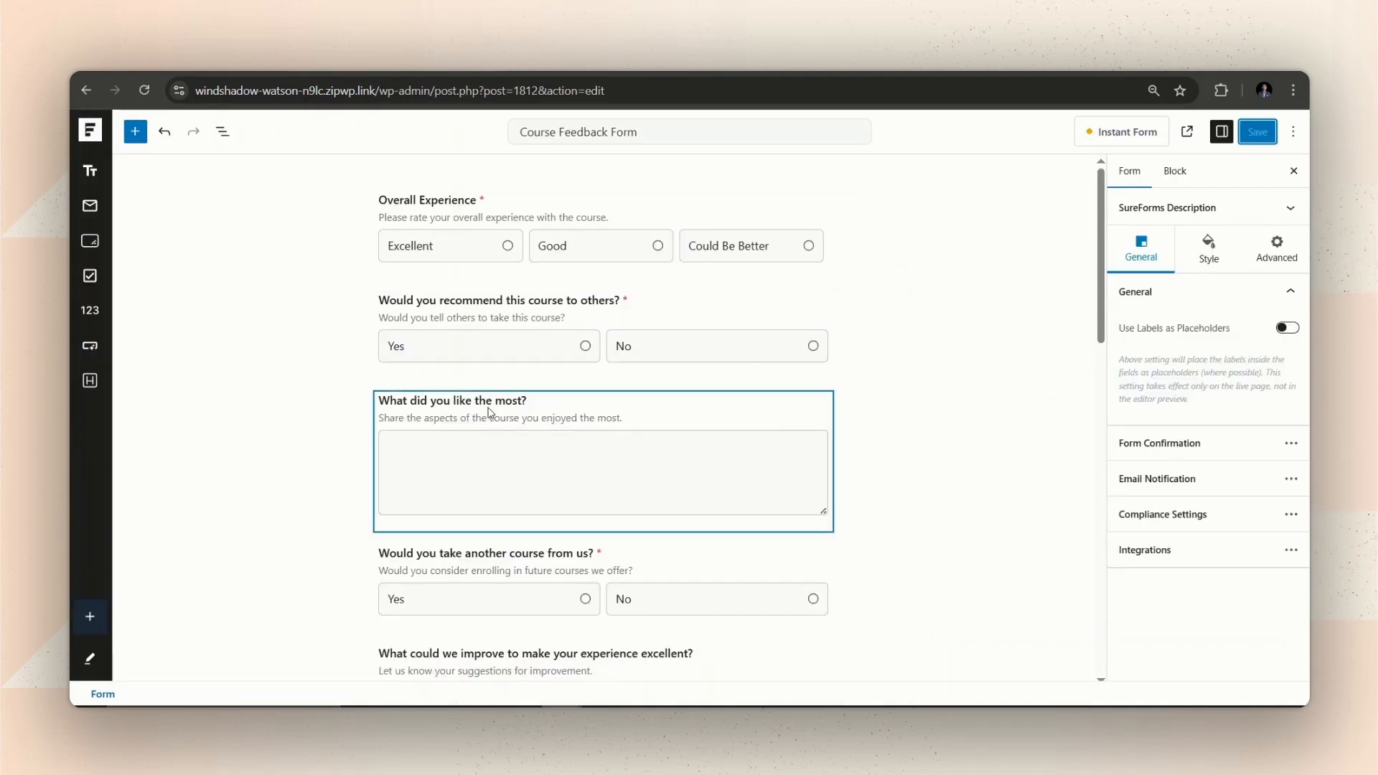
Select the 'Would you take another course from us?' question and enable its conditional logic.
{"action": "scroll", "coordinate": [501, 442], "scroll_direction": "down", "scroll_amount": 1}
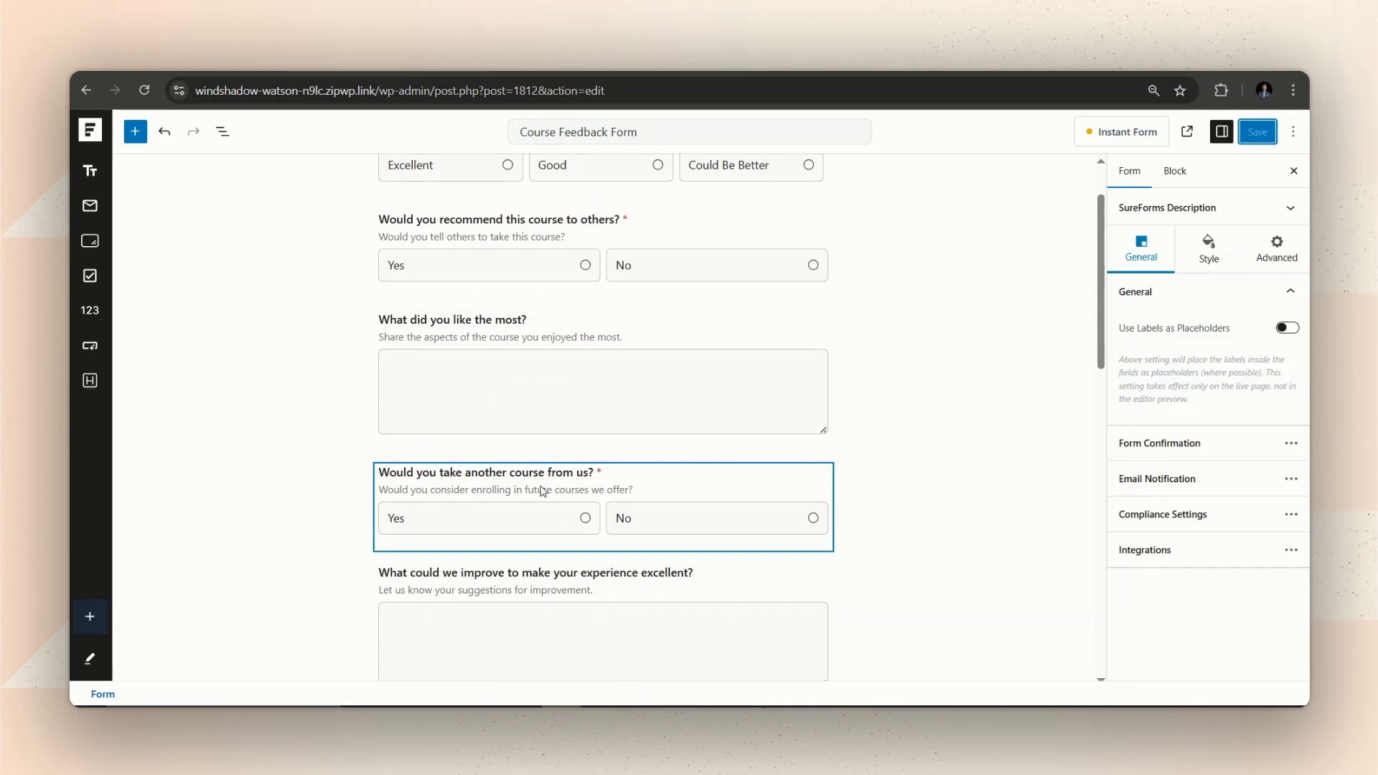
{"action": "scroll", "coordinate": [544, 491], "scroll_direction": "down", "scroll_amount": 2}
{"action": "scroll", "coordinate": [540, 497], "scroll_direction": "up", "scroll_amount": 3}
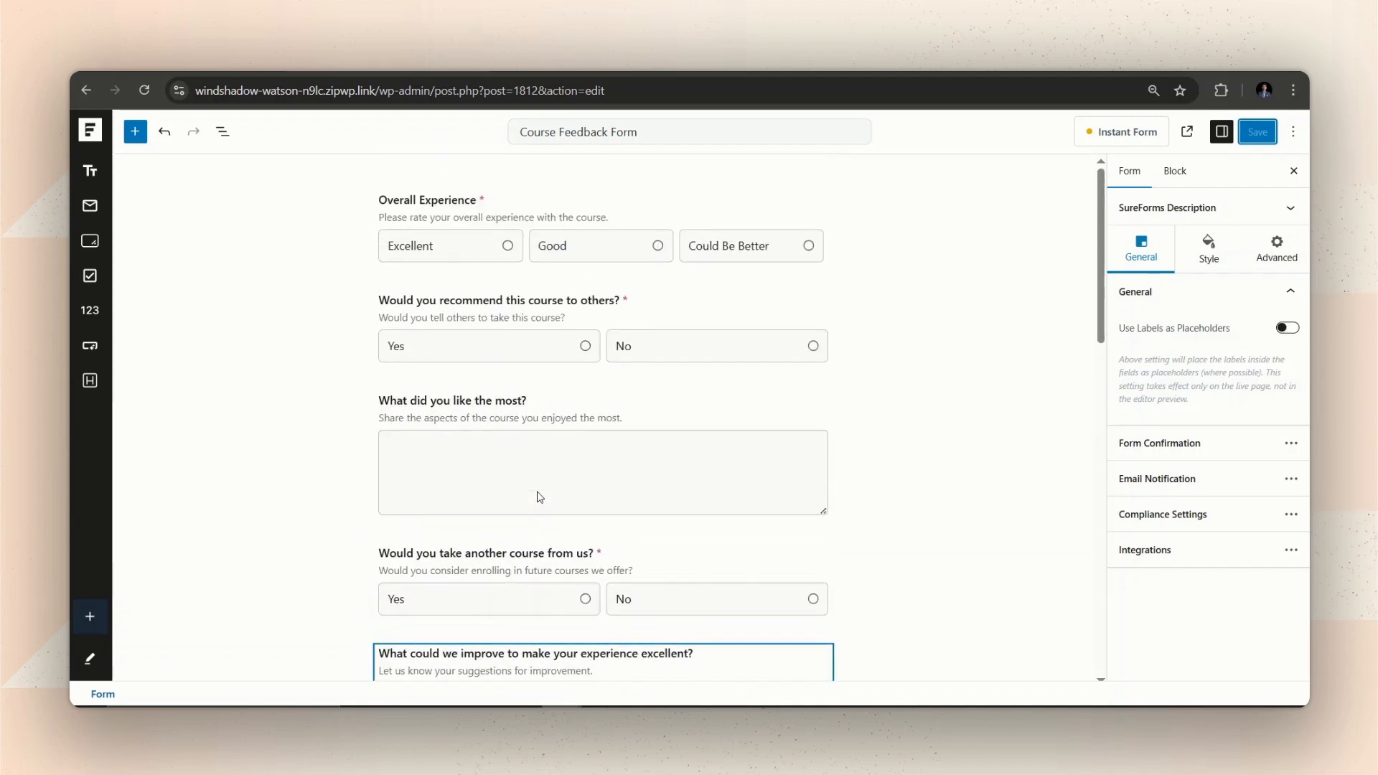
{"action": "scroll", "coordinate": [576, 371], "scroll_direction": "down", "scroll_amount": 1}
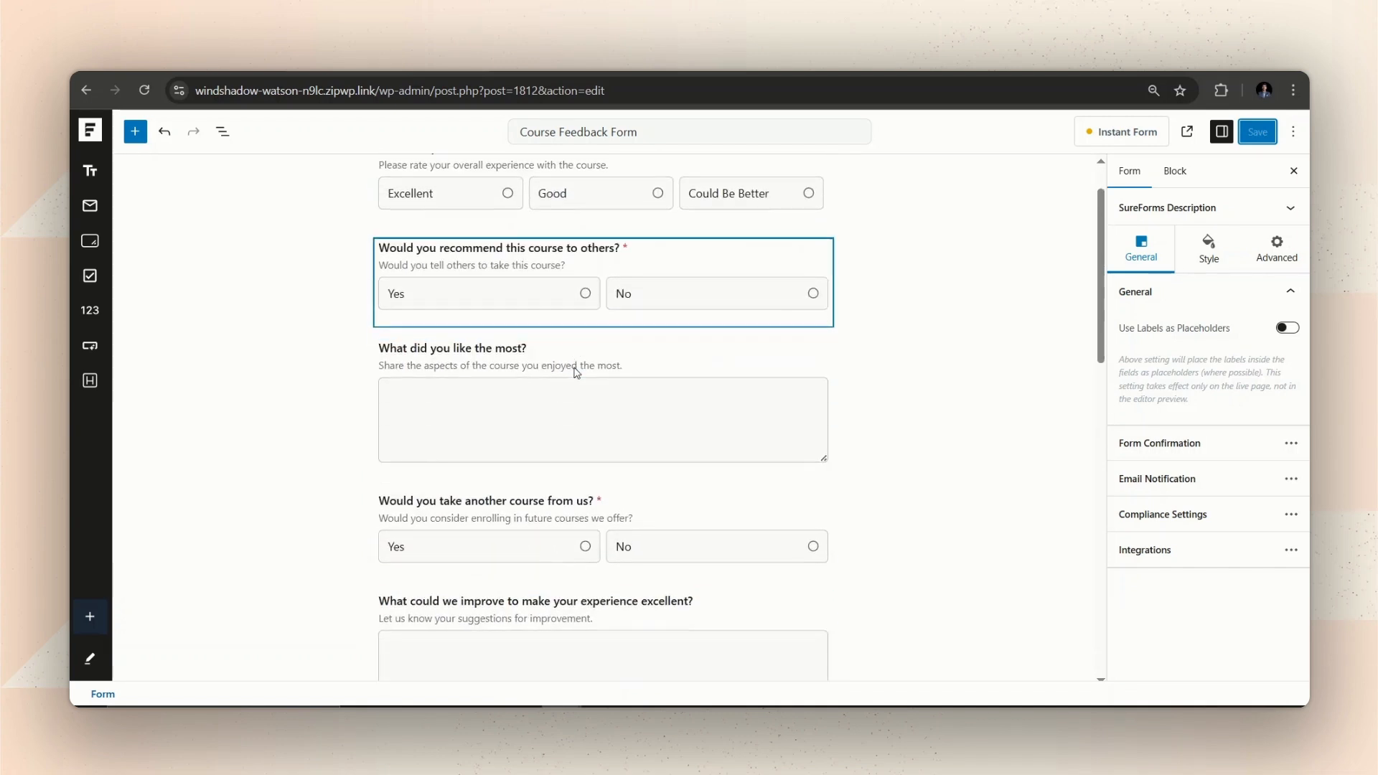
{"action": "left_click", "coordinate": [835, 491]}
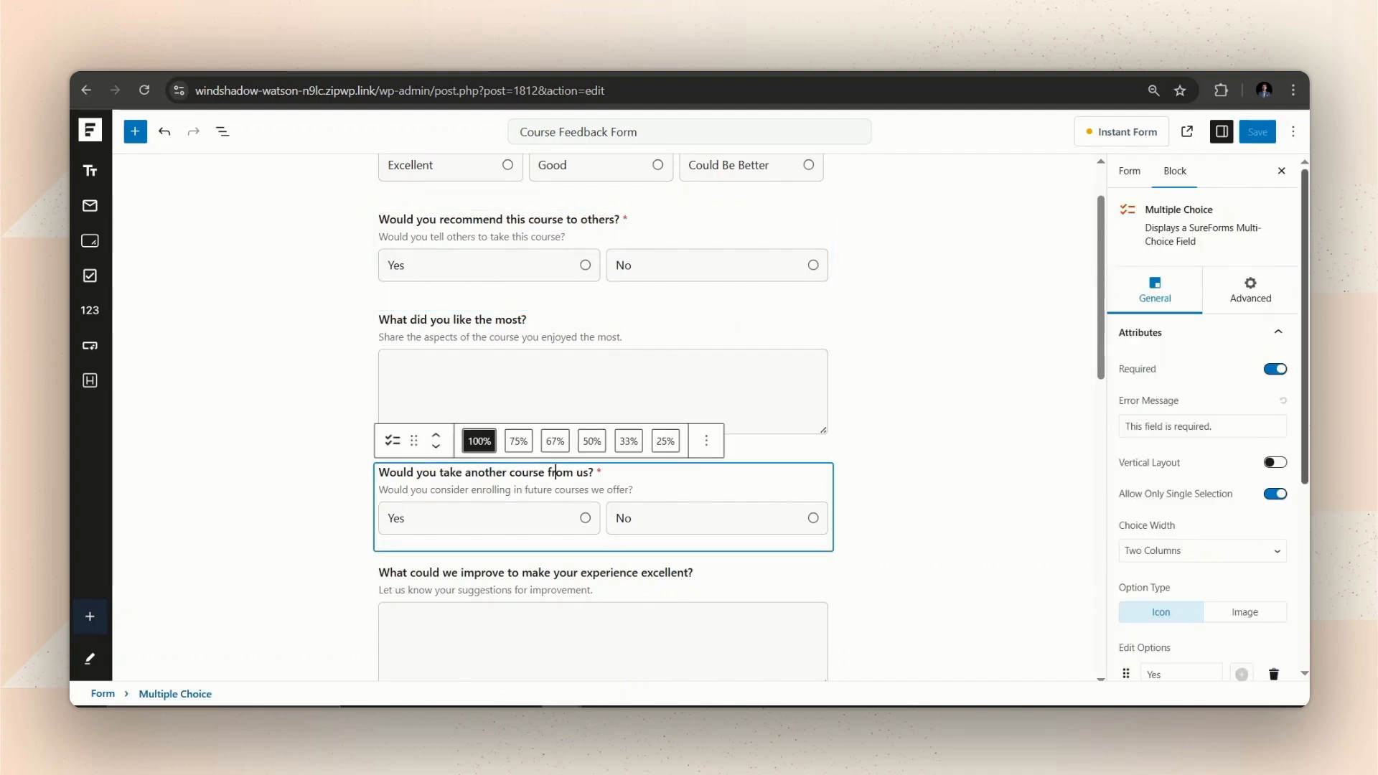
{"action": "left_click", "coordinate": [1258, 293]}
{"action": "left_click", "coordinate": [1229, 339]}
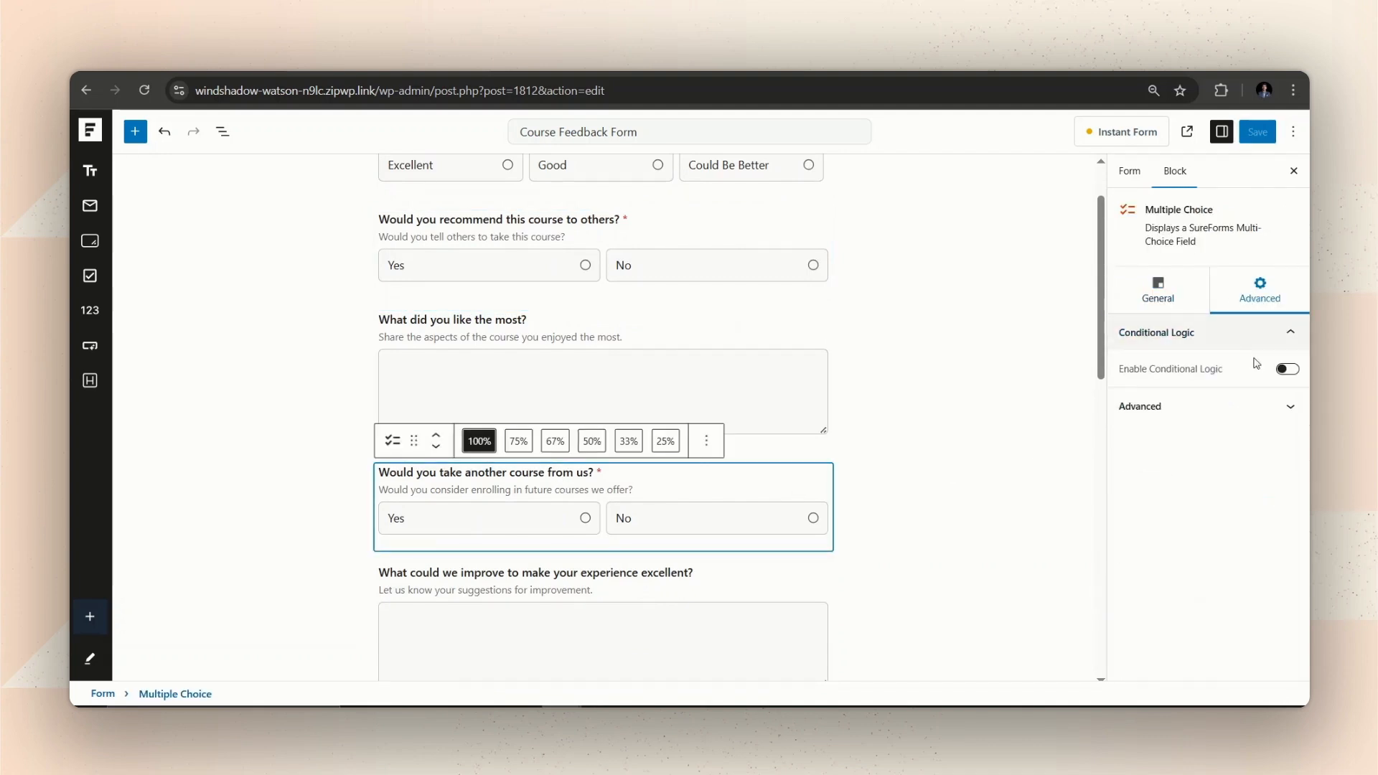
{"action": "left_click", "coordinate": [1288, 369]}
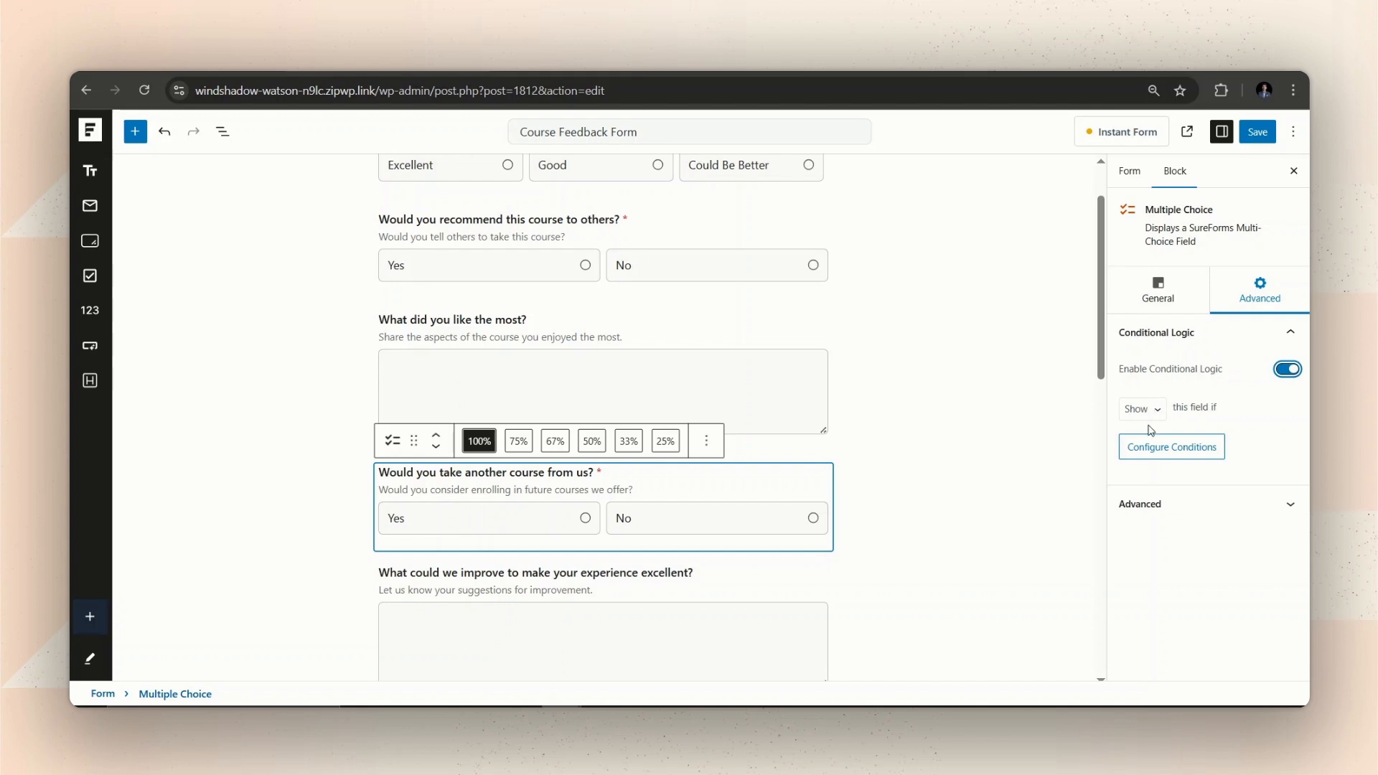
Set its rule to show only when Overall Experience is Good.
{"action": "left_click", "coordinate": [1151, 460]}
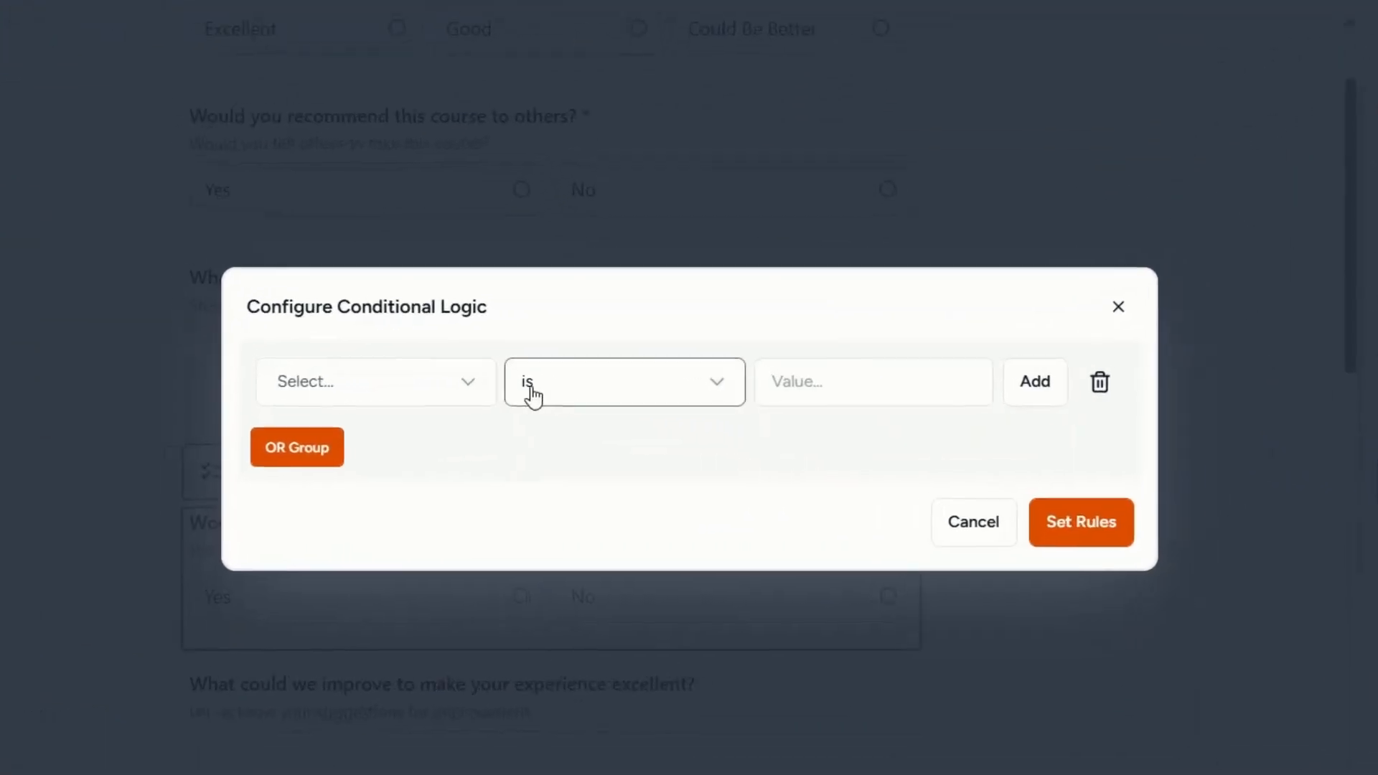
{"action": "left_click", "coordinate": [546, 387]}
{"action": "left_click", "coordinate": [351, 486]}
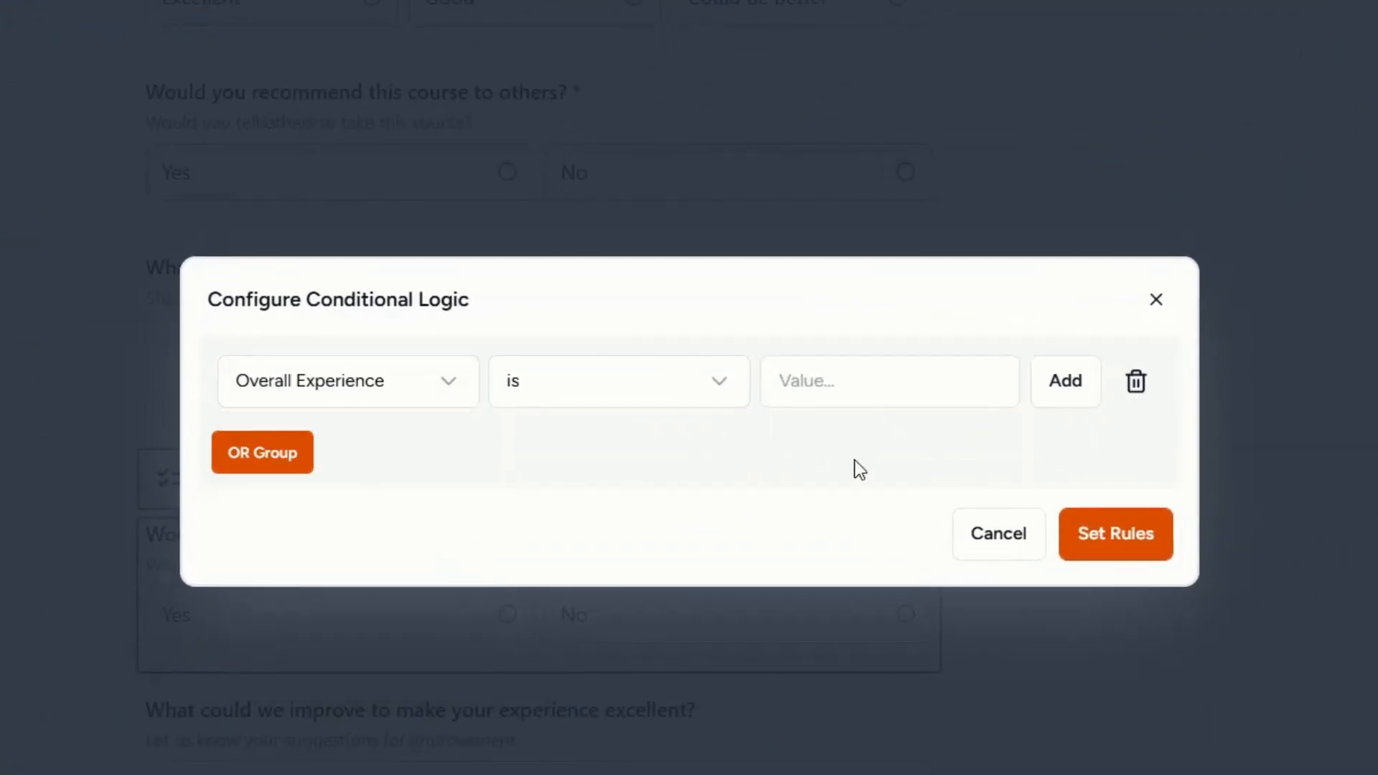
{"action": "left_click", "coordinate": [883, 397]}
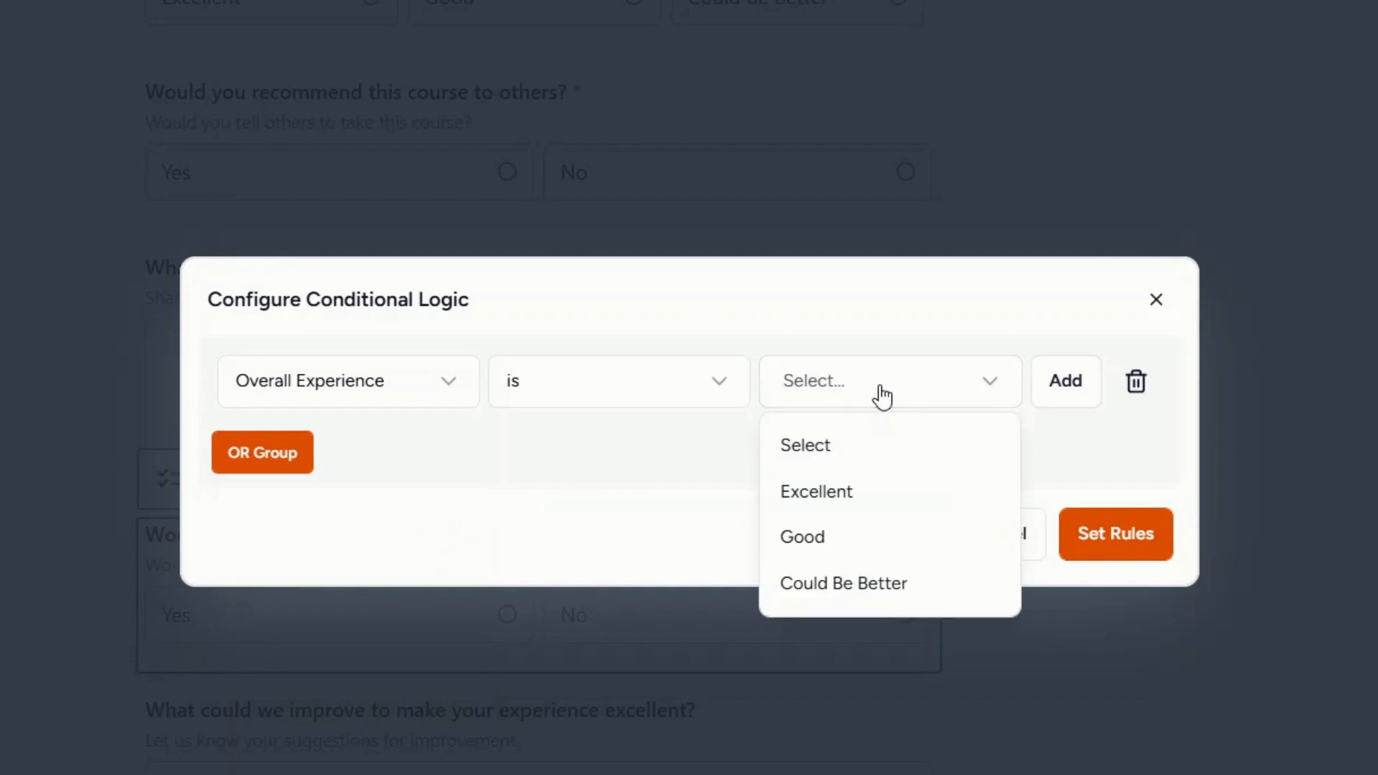
{"action": "left_click", "coordinate": [852, 539]}
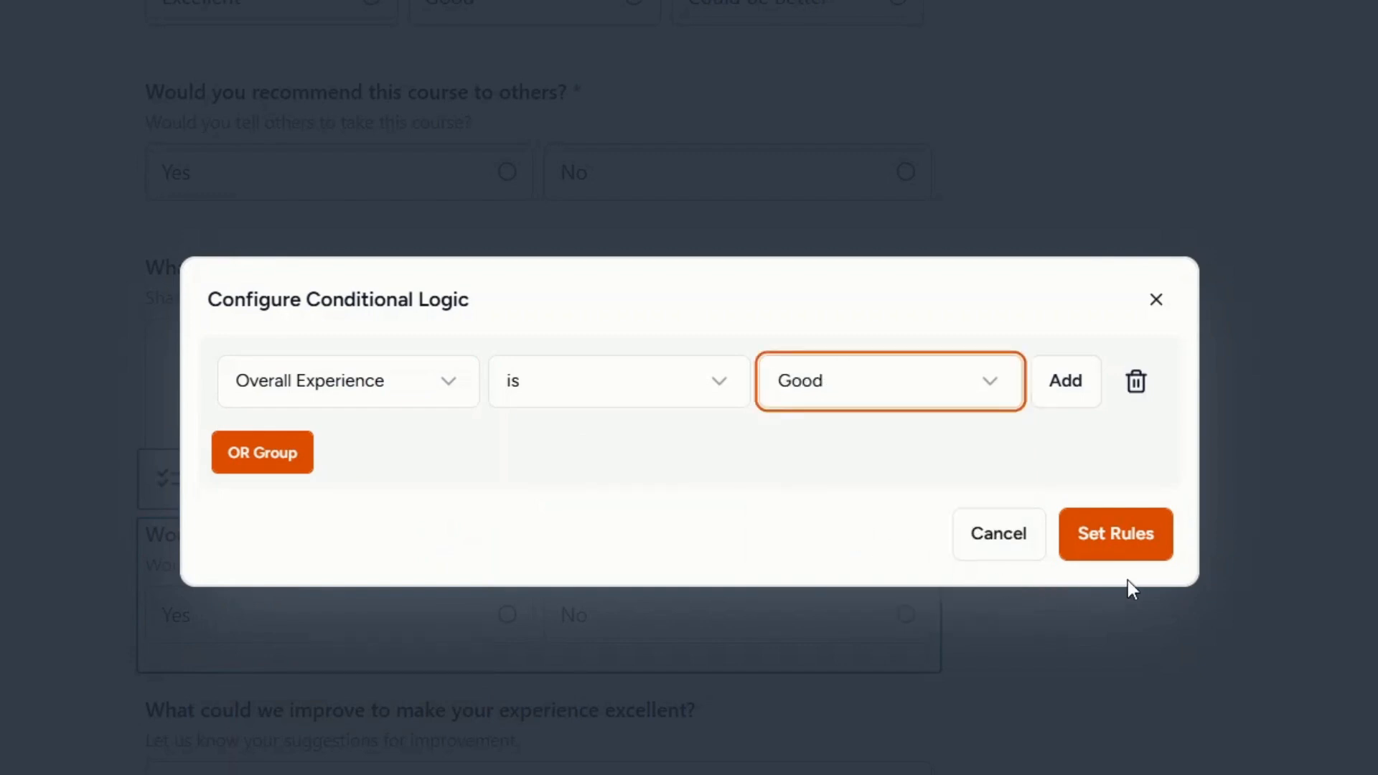
{"action": "left_click", "coordinate": [1128, 554]}
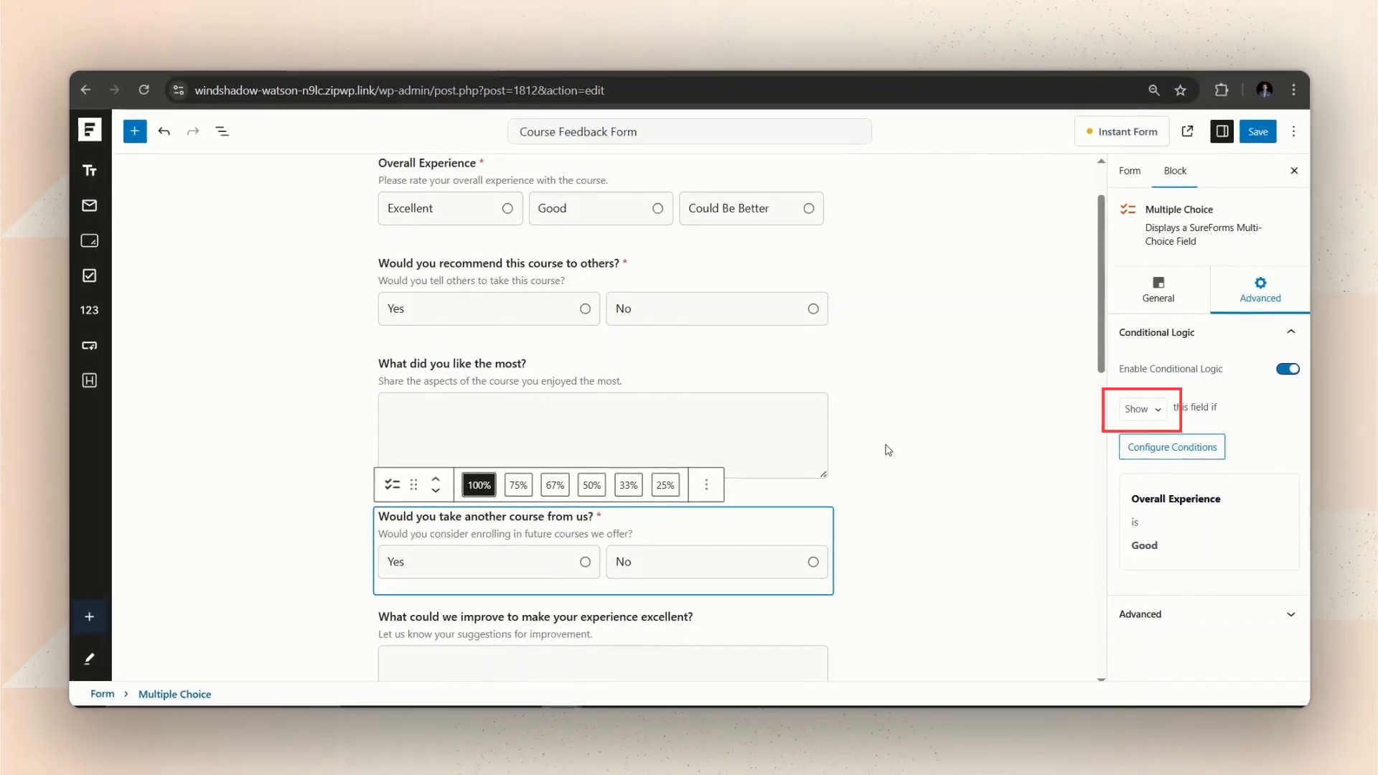
{"action": "scroll", "coordinate": [890, 451], "scroll_direction": "down", "scroll_amount": 3}
{"action": "scroll", "coordinate": [885, 451], "scroll_direction": "down", "scroll_amount": 2}
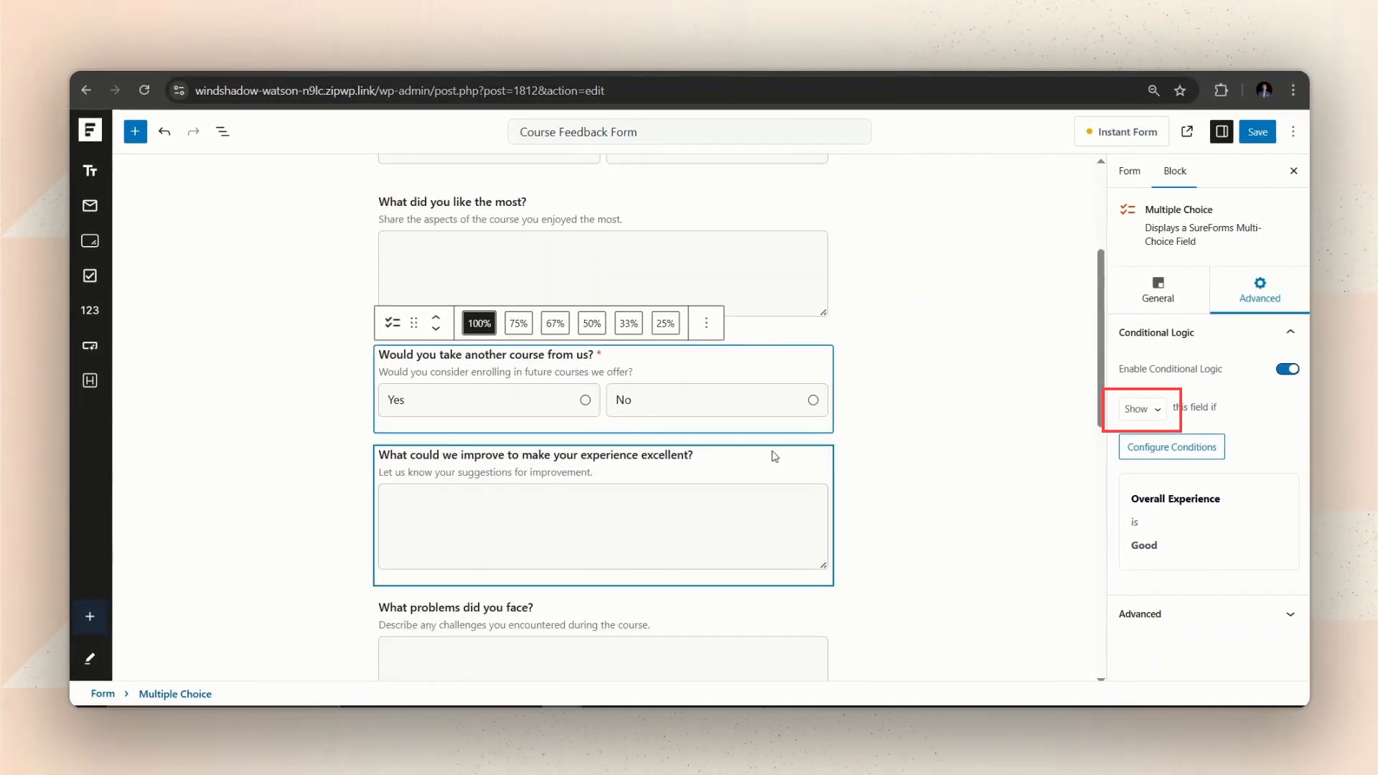
Show the 'What could we improve' question only when Overall Experience is Good.
{"action": "left_click", "coordinate": [772, 458]}
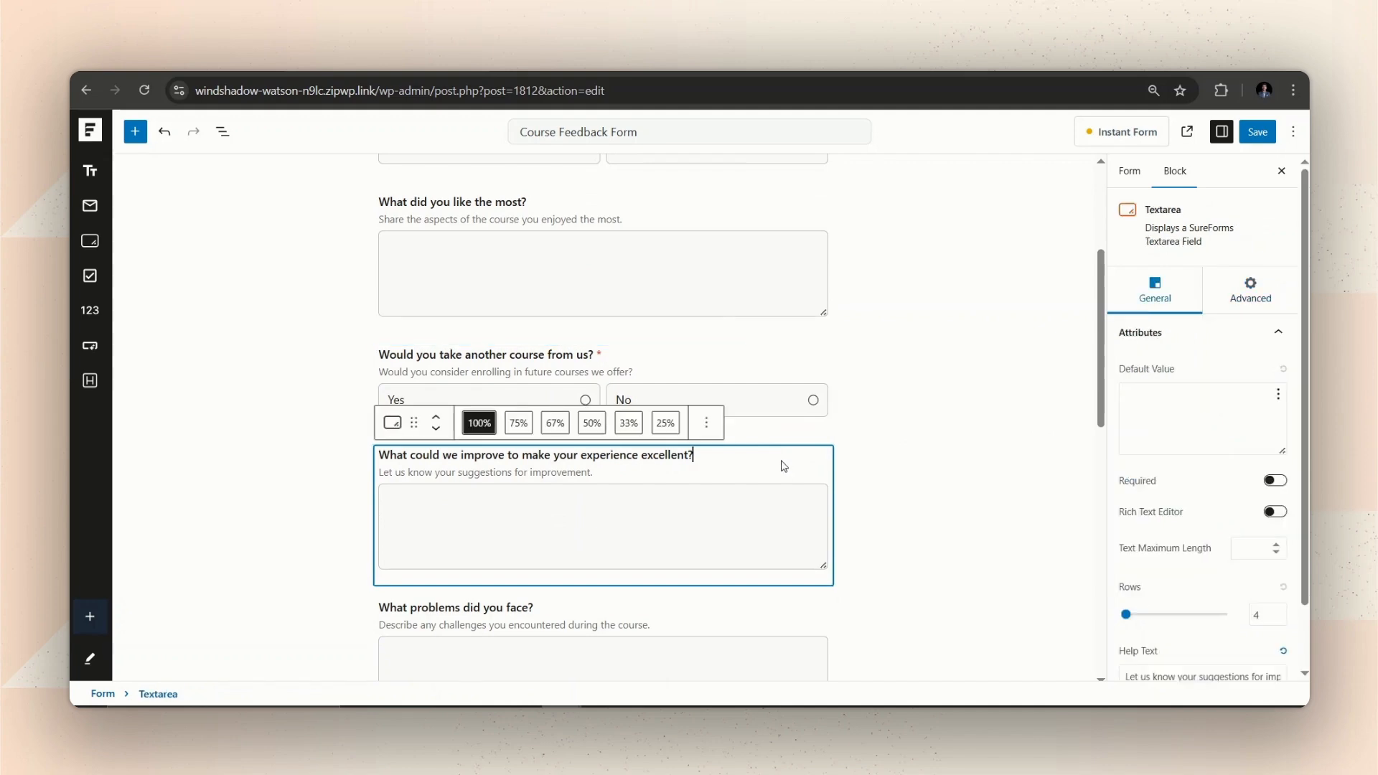
{"action": "left_click", "coordinate": [1250, 289]}
{"action": "left_click", "coordinate": [1285, 320]}
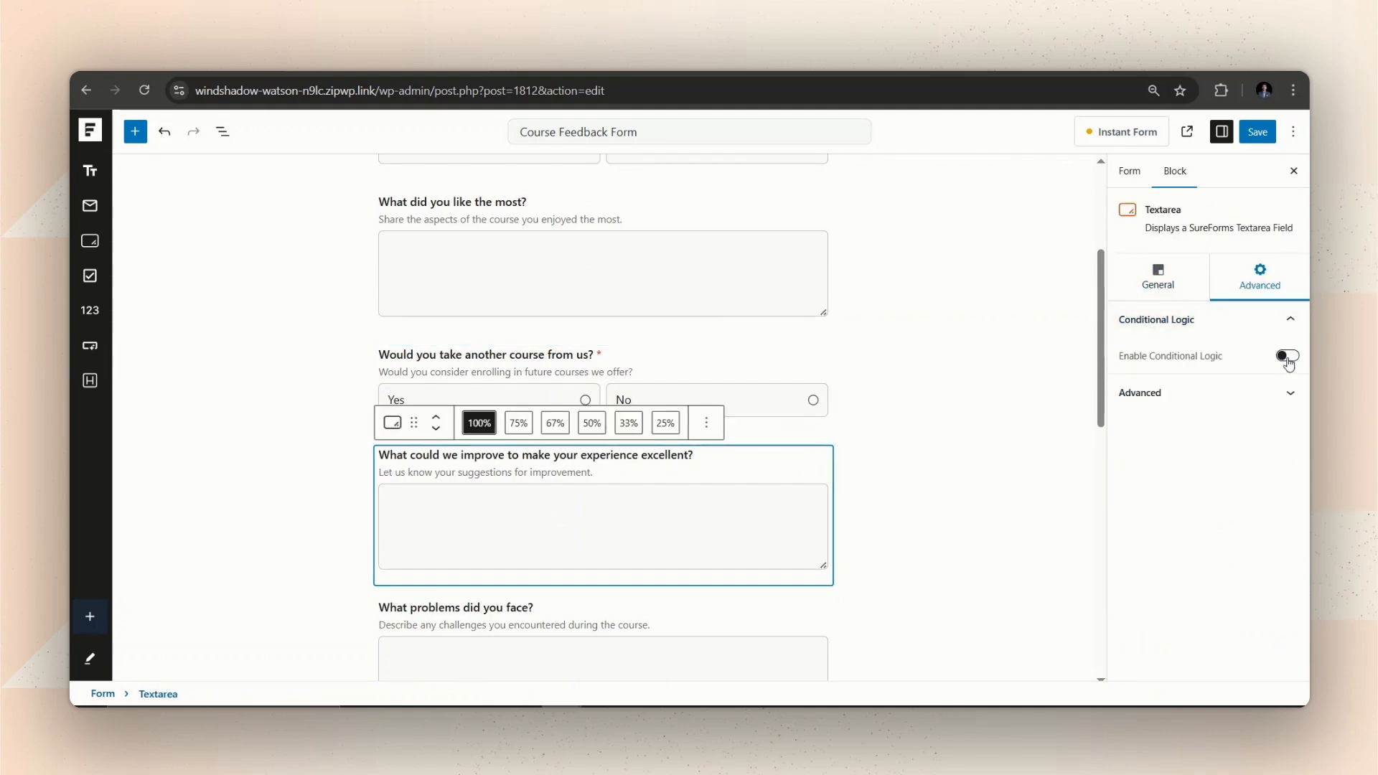
{"action": "left_click", "coordinate": [1286, 356]}
{"action": "left_click", "coordinate": [1171, 434]}
{"action": "left_click", "coordinate": [554, 385]}
{"action": "left_click", "coordinate": [474, 443]}
{"action": "left_click", "coordinate": [804, 385]}
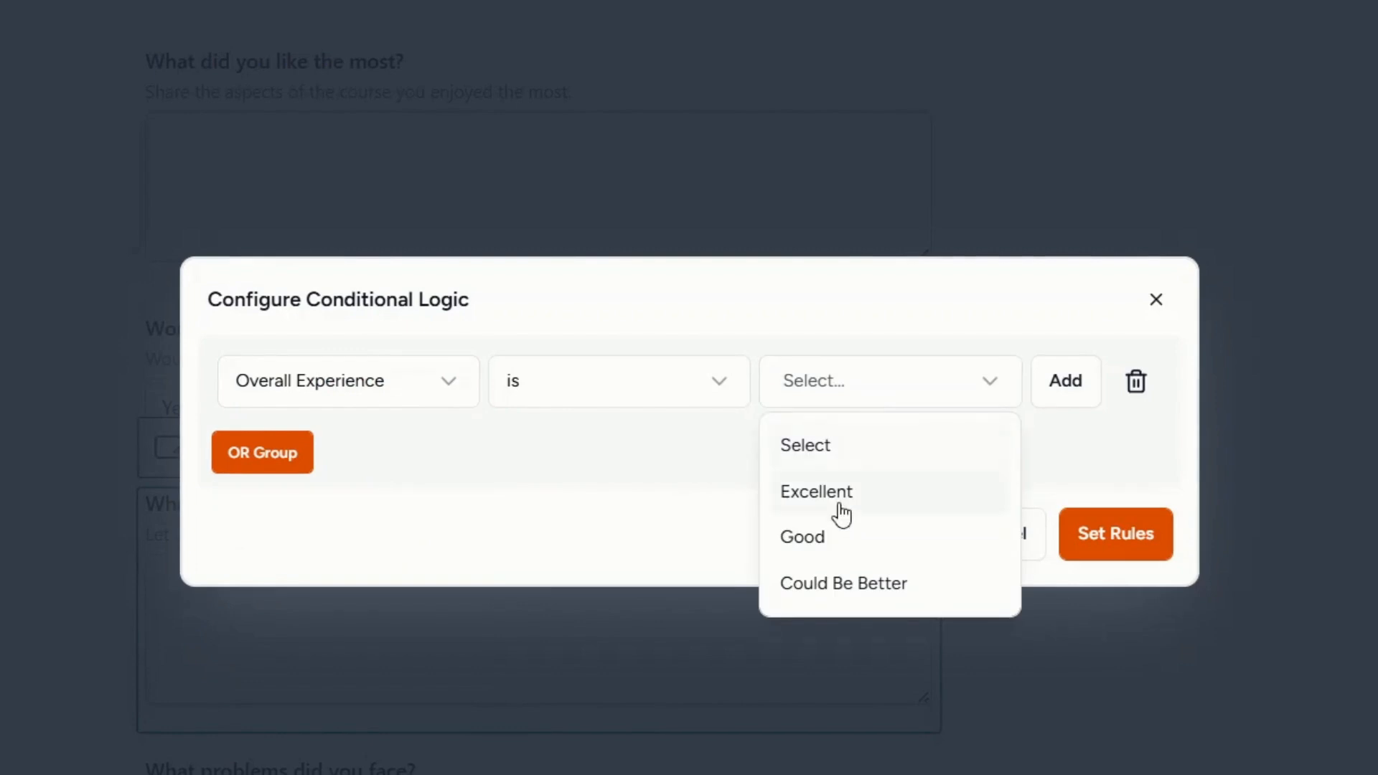
{"action": "left_click", "coordinate": [754, 473]}
{"action": "left_click", "coordinate": [929, 473]}
{"action": "left_click", "coordinate": [1104, 553]}
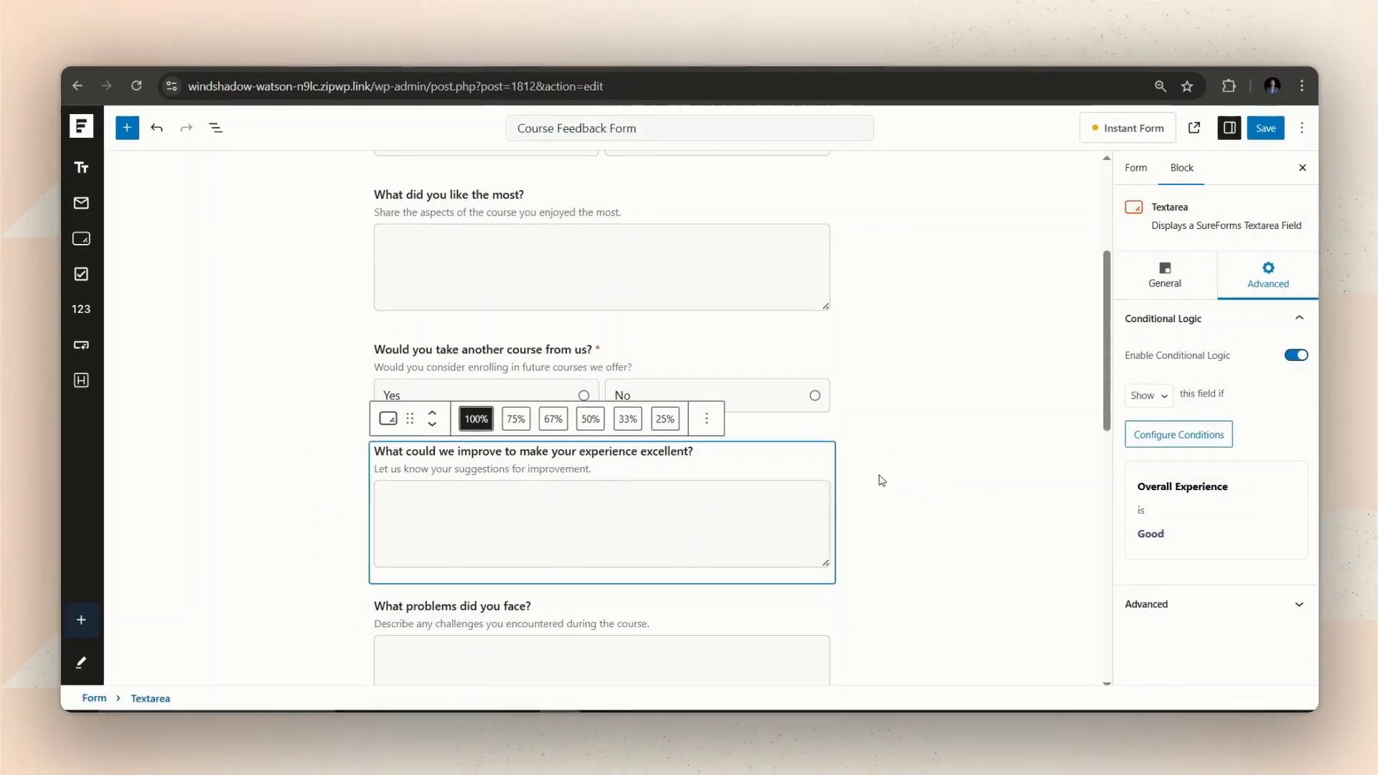
Show 'What problems did you face' only when Overall Experience is Could Be Better.
{"action": "scroll", "coordinate": [876, 477], "scroll_direction": "down", "scroll_amount": 3}
{"action": "left_click", "coordinate": [631, 443]}
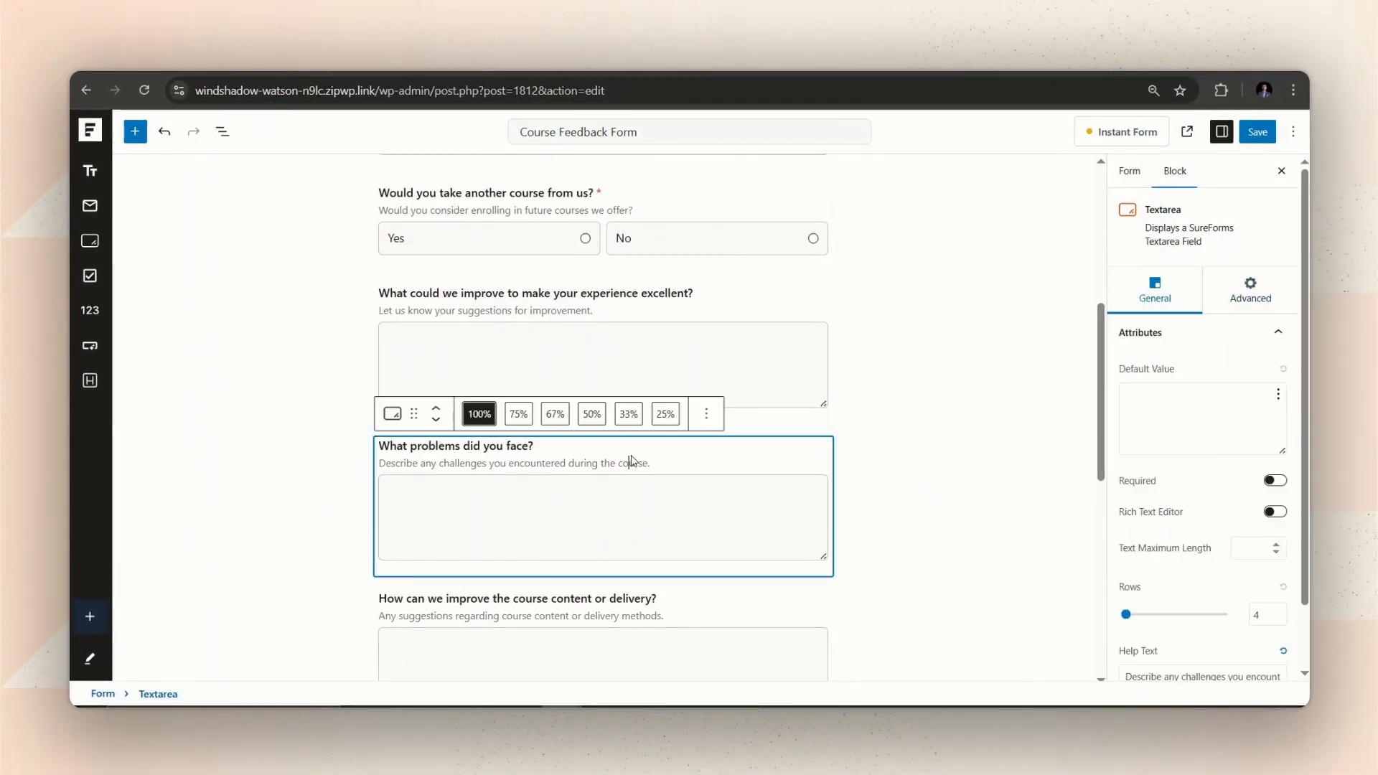
{"action": "left_click", "coordinate": [1250, 290]}
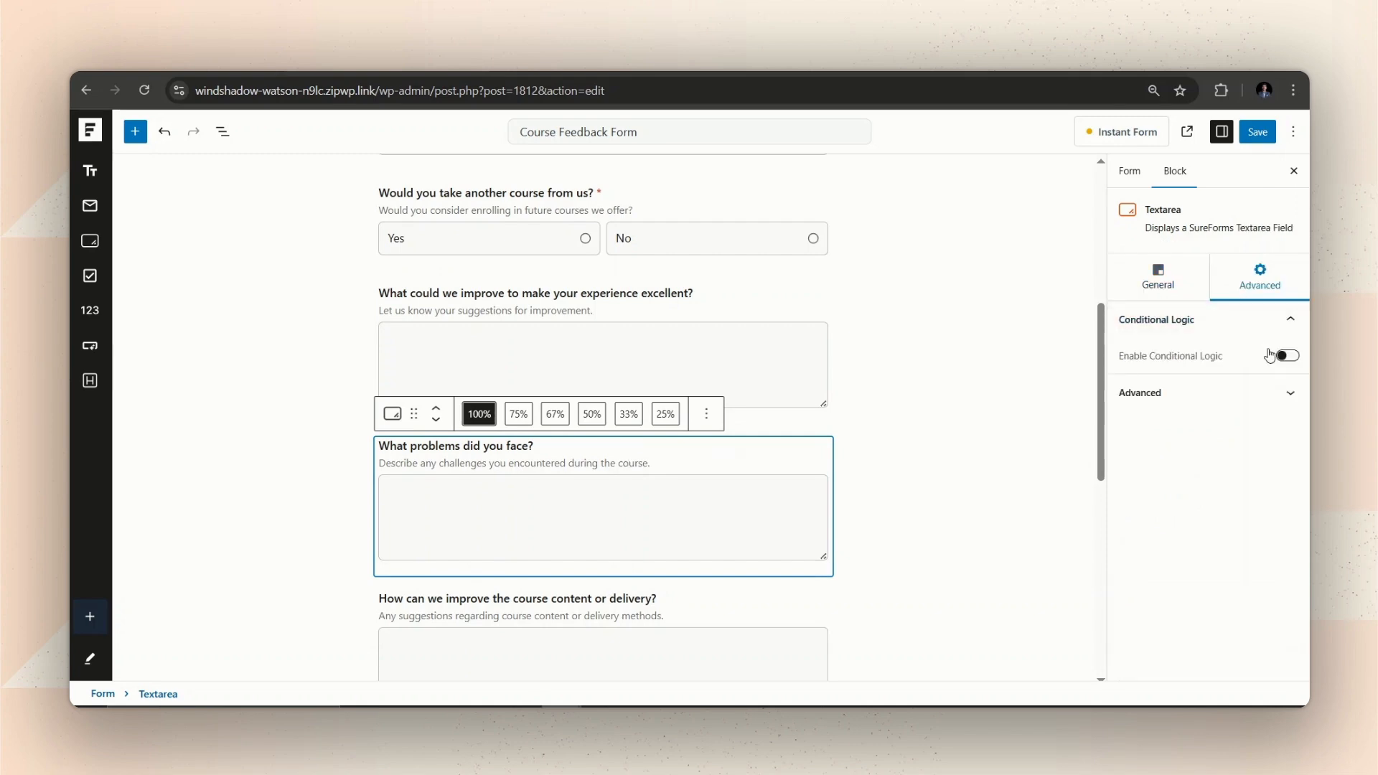
{"action": "left_click", "coordinate": [1287, 356]}
{"action": "left_click", "coordinate": [1148, 434]}
{"action": "left_click", "coordinate": [494, 384]}
{"action": "left_click", "coordinate": [477, 440]}
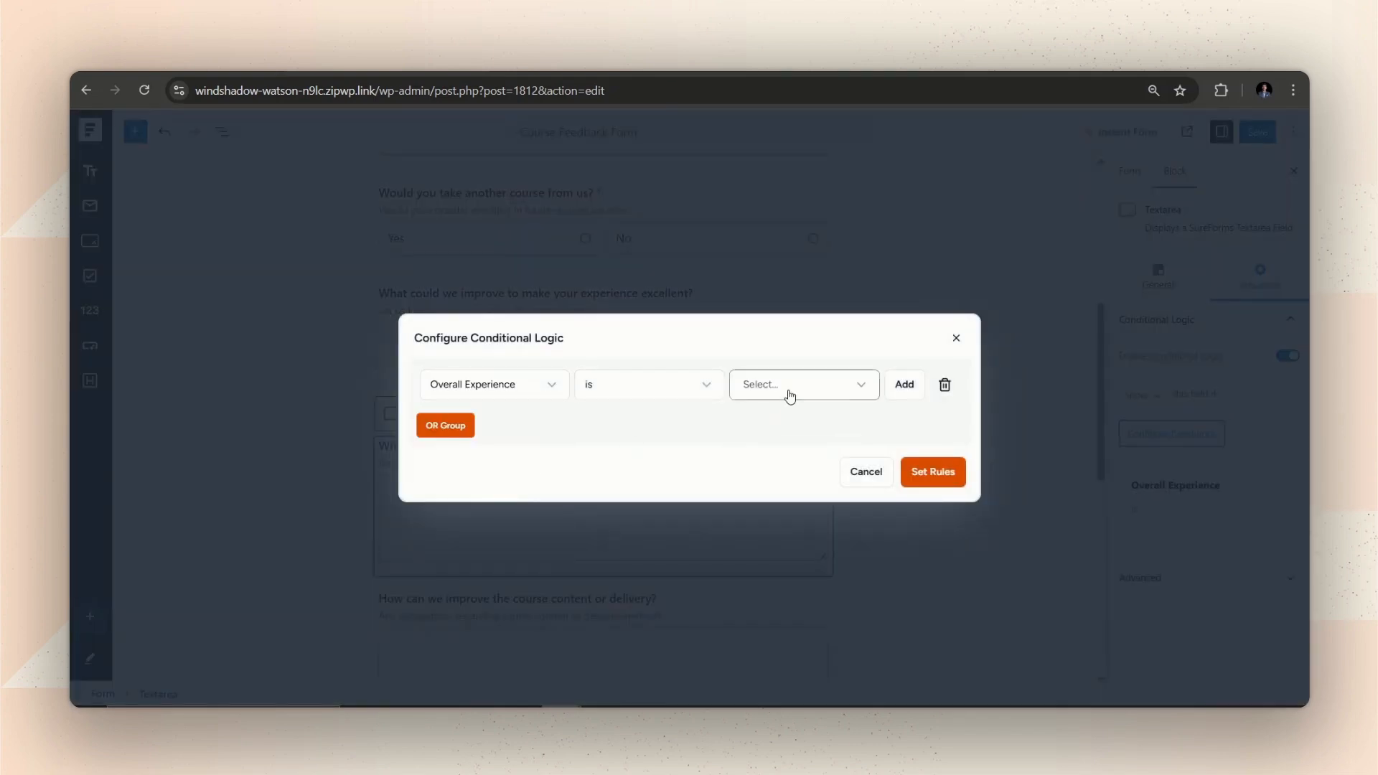
{"action": "left_click", "coordinate": [788, 388]}
{"action": "left_click", "coordinate": [787, 499]}
{"action": "left_click", "coordinate": [937, 471]}
Show the course content or delivery question only when Overall Experience is Could Be Better.
{"action": "scroll", "coordinate": [683, 480], "scroll_direction": "down", "scroll_amount": 2}
{"action": "left_click", "coordinate": [683, 481]}
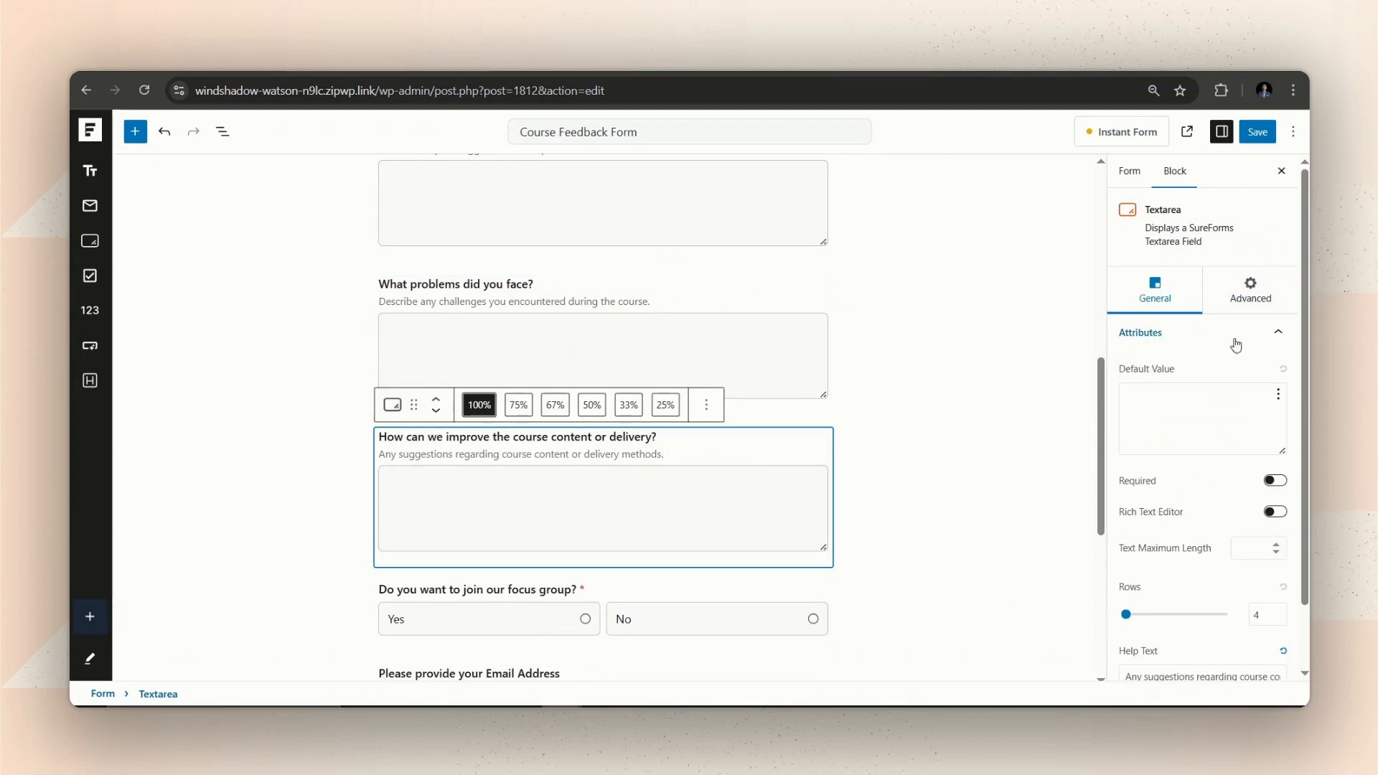
{"action": "left_click", "coordinate": [1257, 284]}
{"action": "left_click", "coordinate": [1289, 321]}
{"action": "left_click", "coordinate": [1288, 356]}
{"action": "left_click", "coordinate": [1160, 433]}
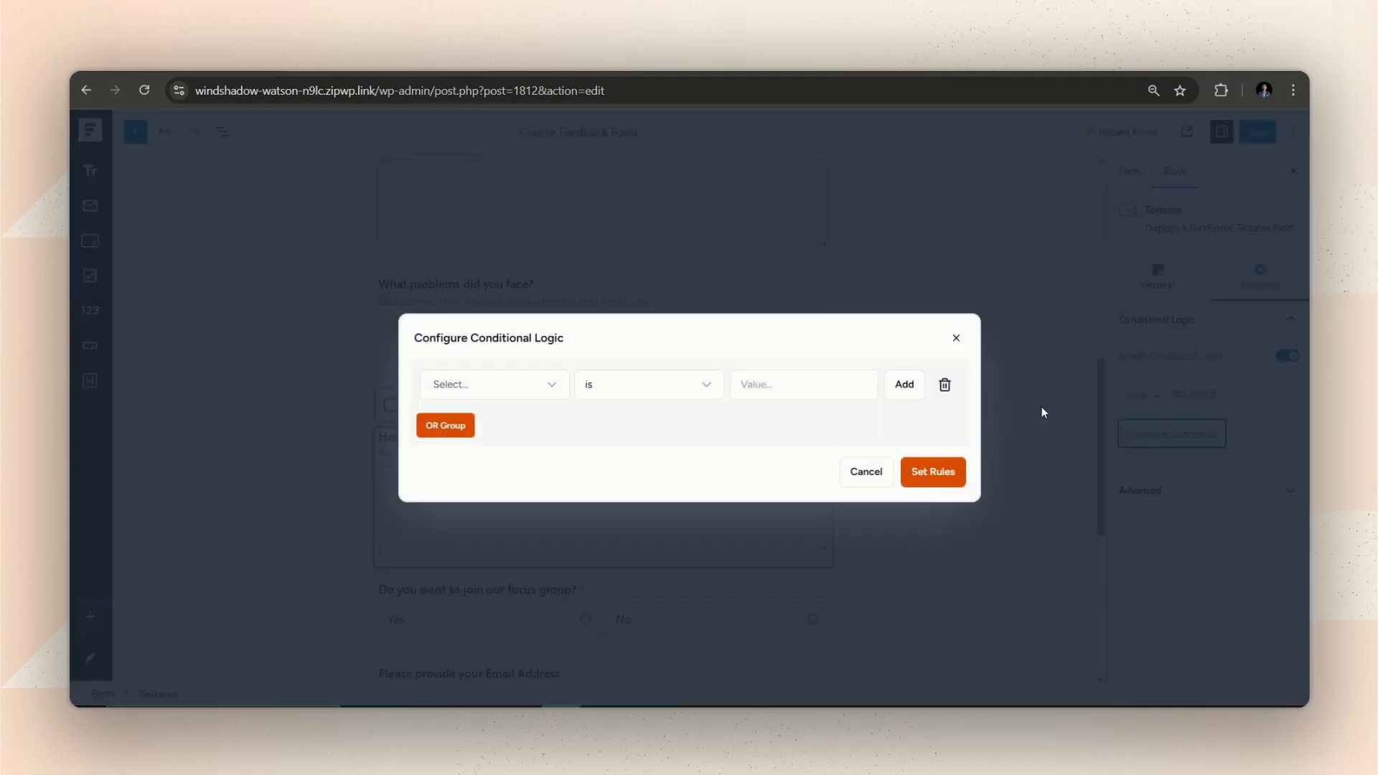
{"action": "left_click", "coordinate": [479, 391]}
{"action": "left_click", "coordinate": [476, 445]}
{"action": "left_click", "coordinate": [781, 387]}
{"action": "left_click", "coordinate": [797, 507]}
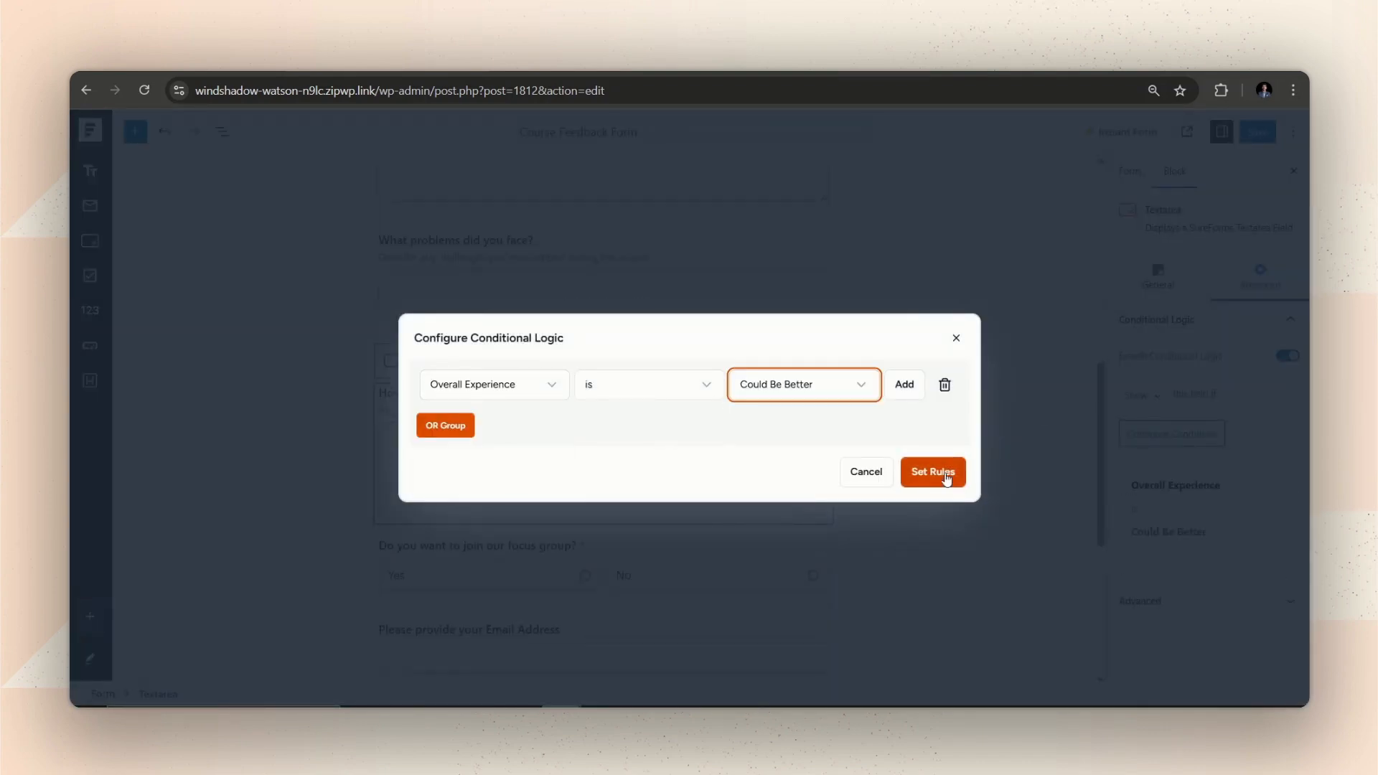
{"action": "left_click", "coordinate": [946, 476]}
{"action": "scroll", "coordinate": [919, 482], "scroll_direction": "down", "scroll_amount": 2}
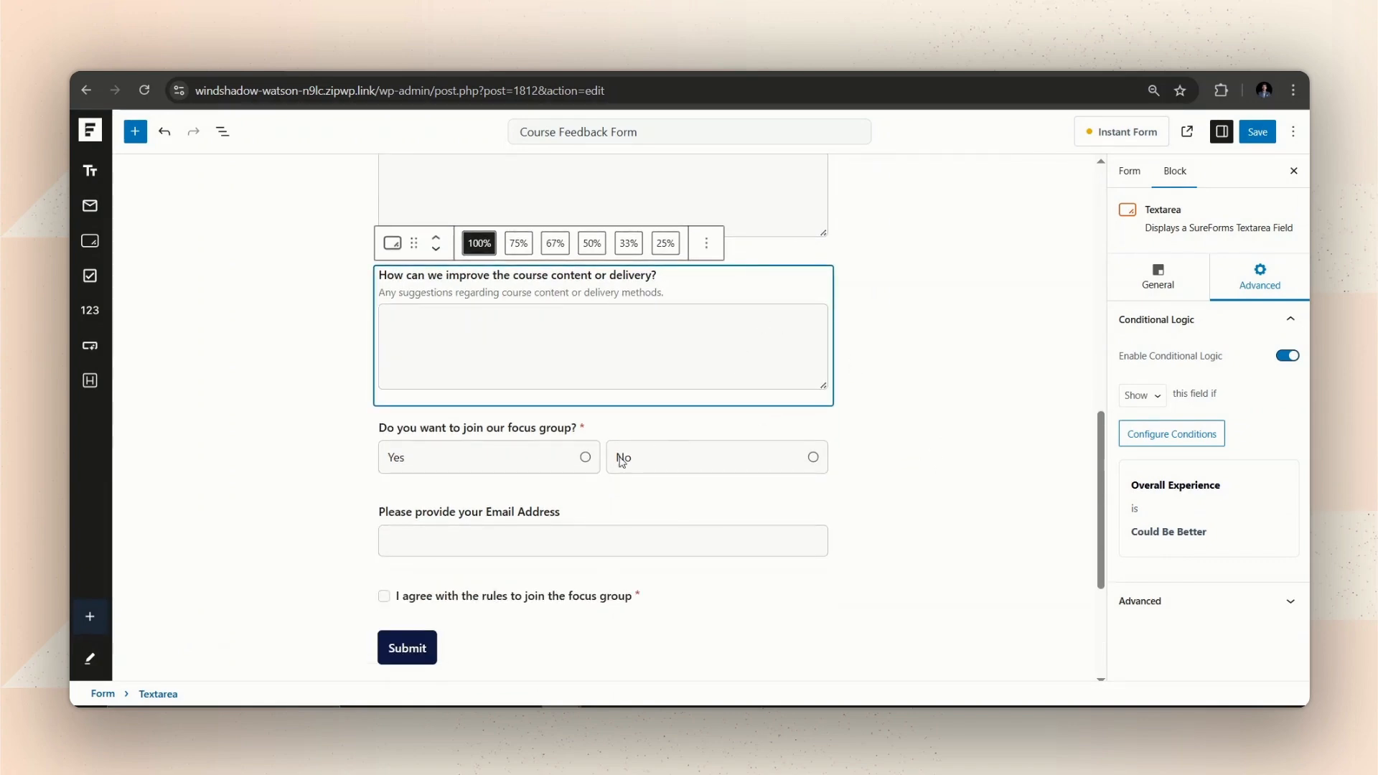
{"action": "left_click", "coordinate": [294, 469]}
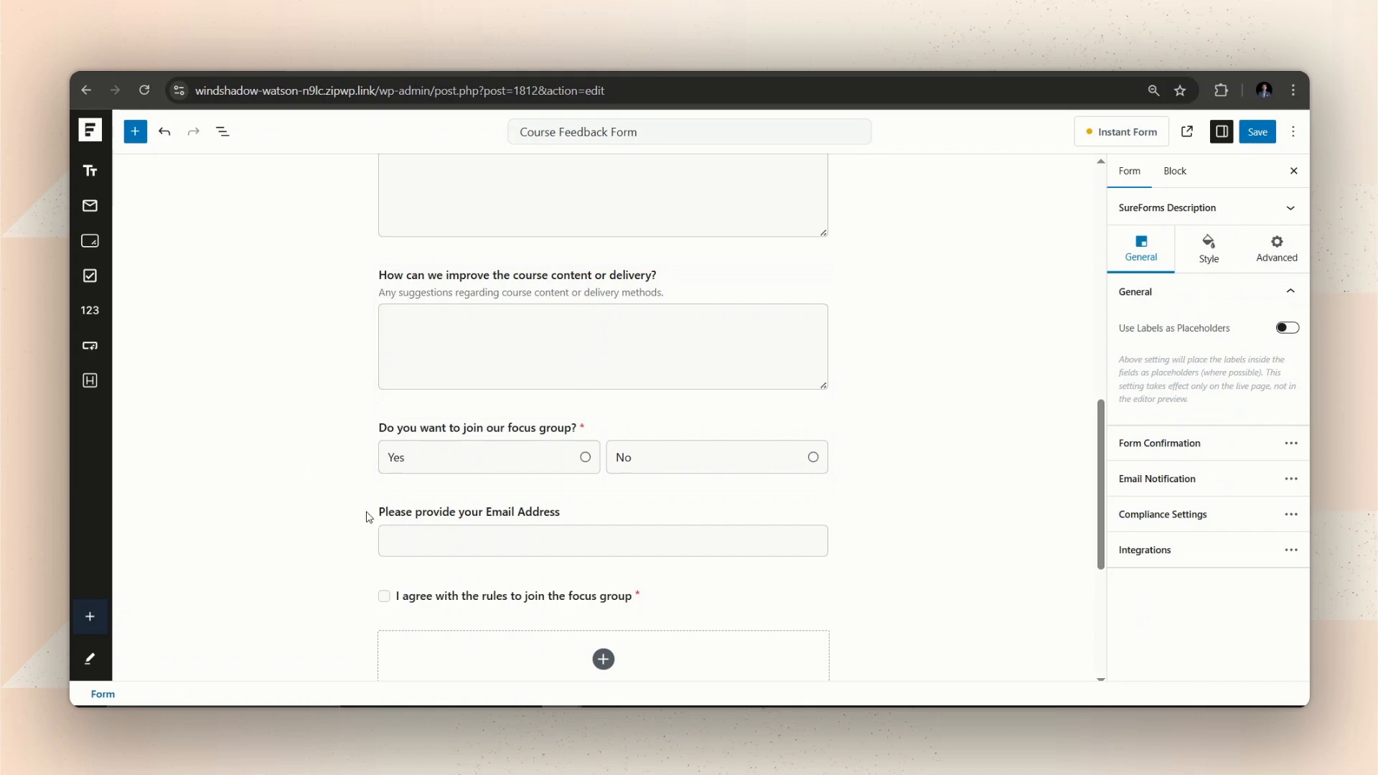
Make the email address field required and enable its conditional logic.
{"action": "left_click", "coordinate": [455, 520]}
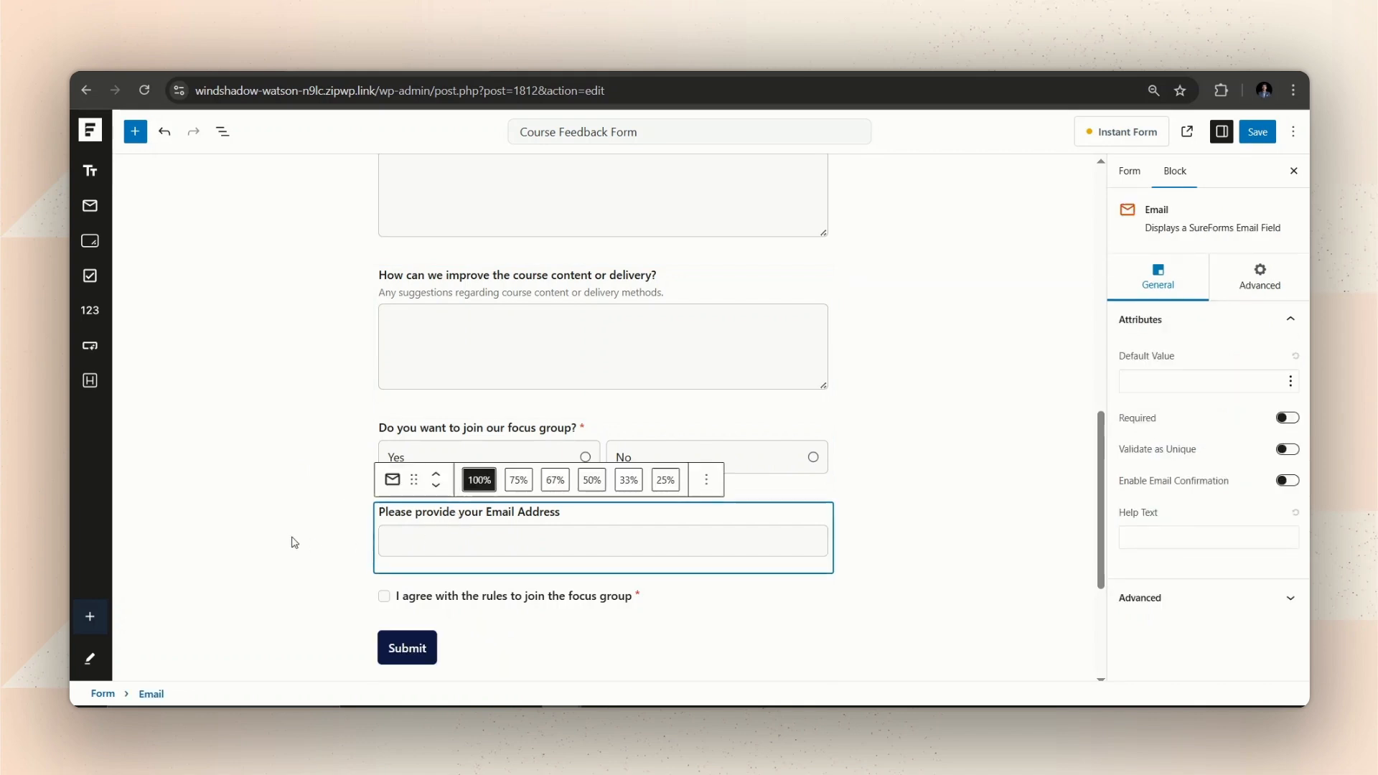
{"action": "scroll", "coordinate": [572, 444], "scroll_direction": "down", "scroll_amount": 1}
{"action": "left_click", "coordinate": [1287, 418]}
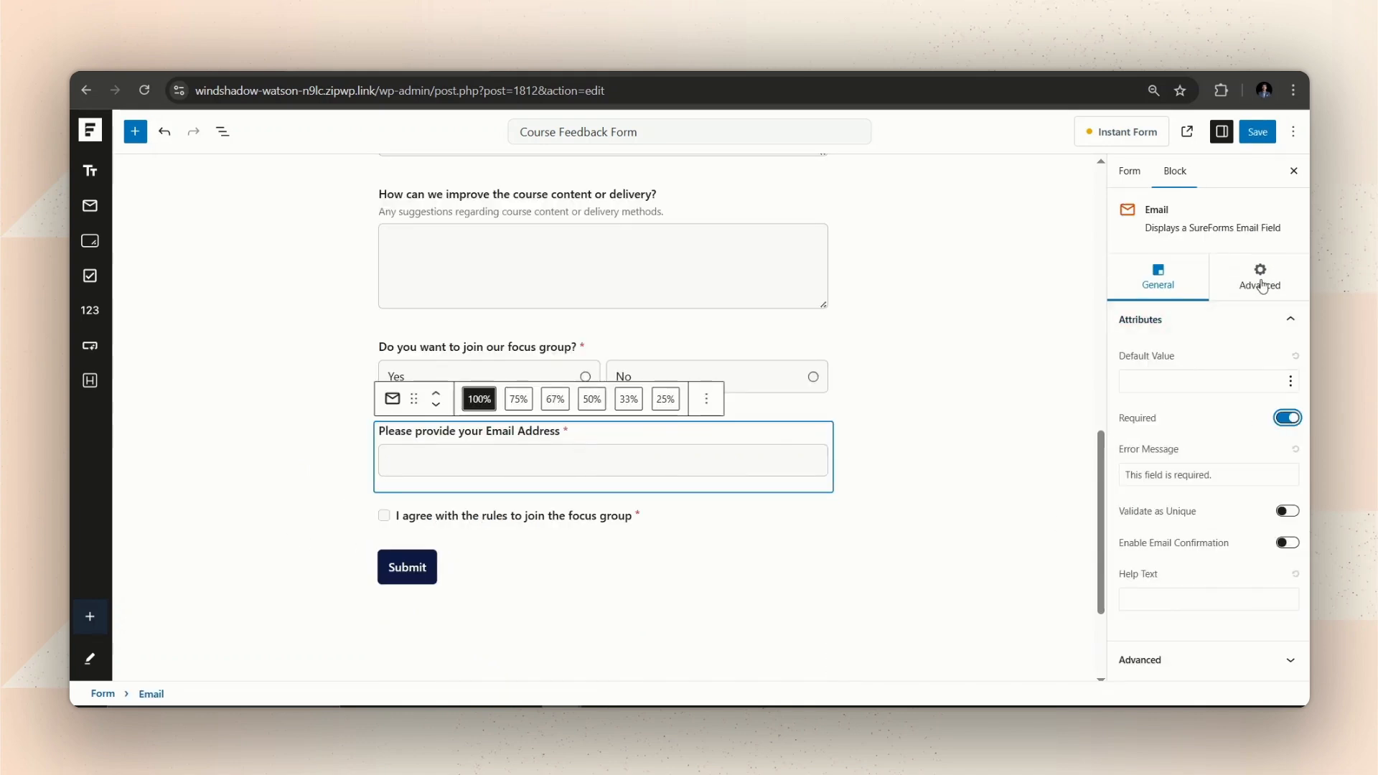
{"action": "left_click", "coordinate": [1261, 276]}
{"action": "left_click", "coordinate": [1231, 359]}
Set the email field's rule: show only when the focus group question is Yes.
{"action": "left_click", "coordinate": [1172, 435]}
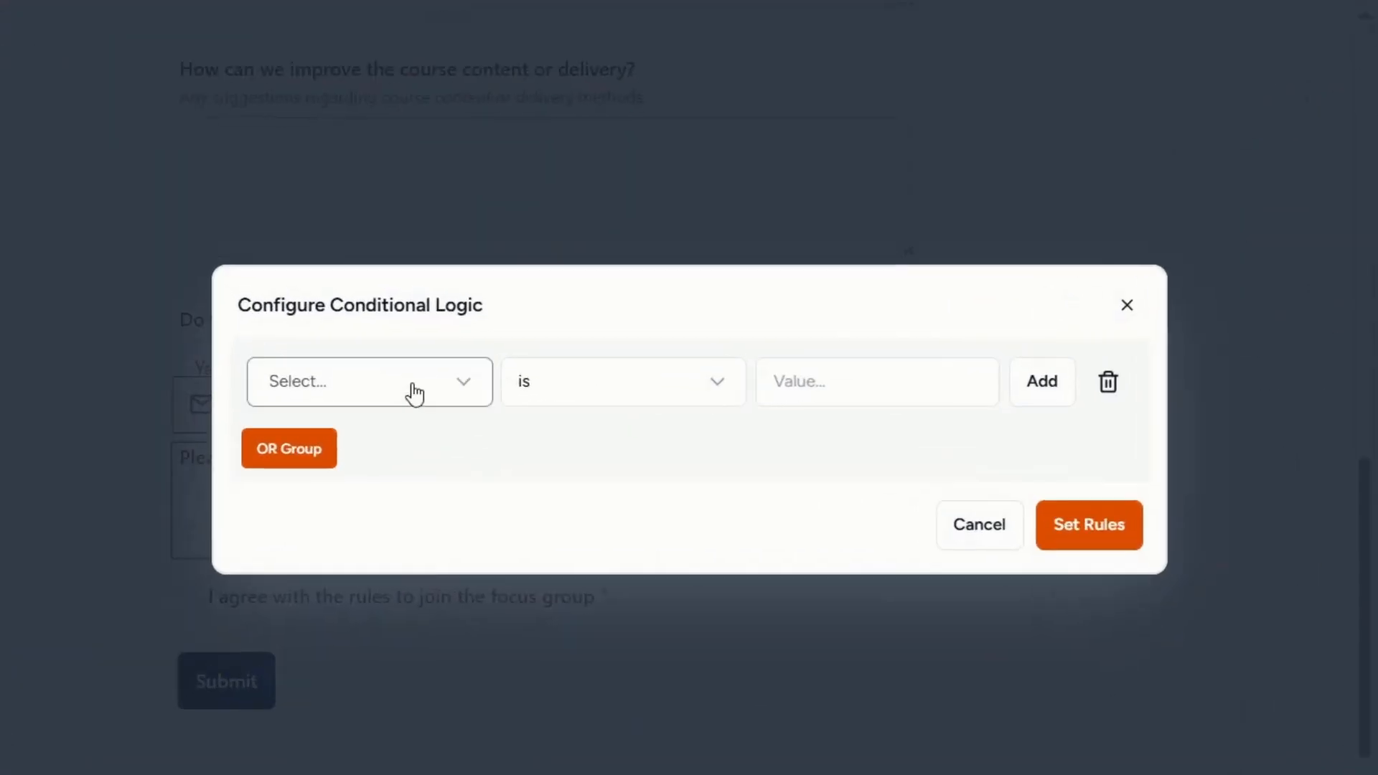
{"action": "left_click", "coordinate": [523, 387]}
{"action": "scroll", "coordinate": [491, 464], "scroll_direction": "down", "scroll_amount": 3}
{"action": "scroll", "coordinate": [340, 531], "scroll_direction": "down", "scroll_amount": 3}
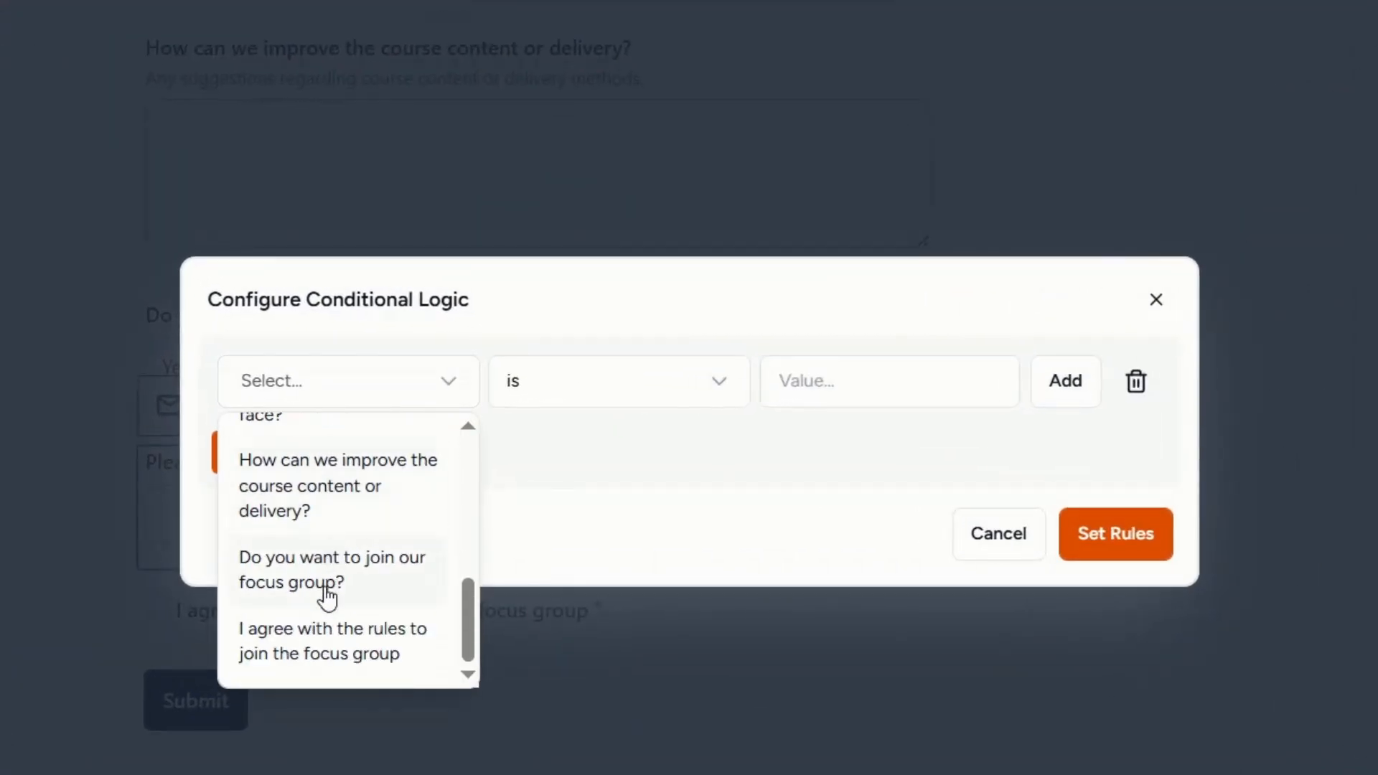
{"action": "left_click", "coordinate": [326, 596]}
{"action": "left_click", "coordinate": [897, 413]}
{"action": "left_click", "coordinate": [818, 492]}
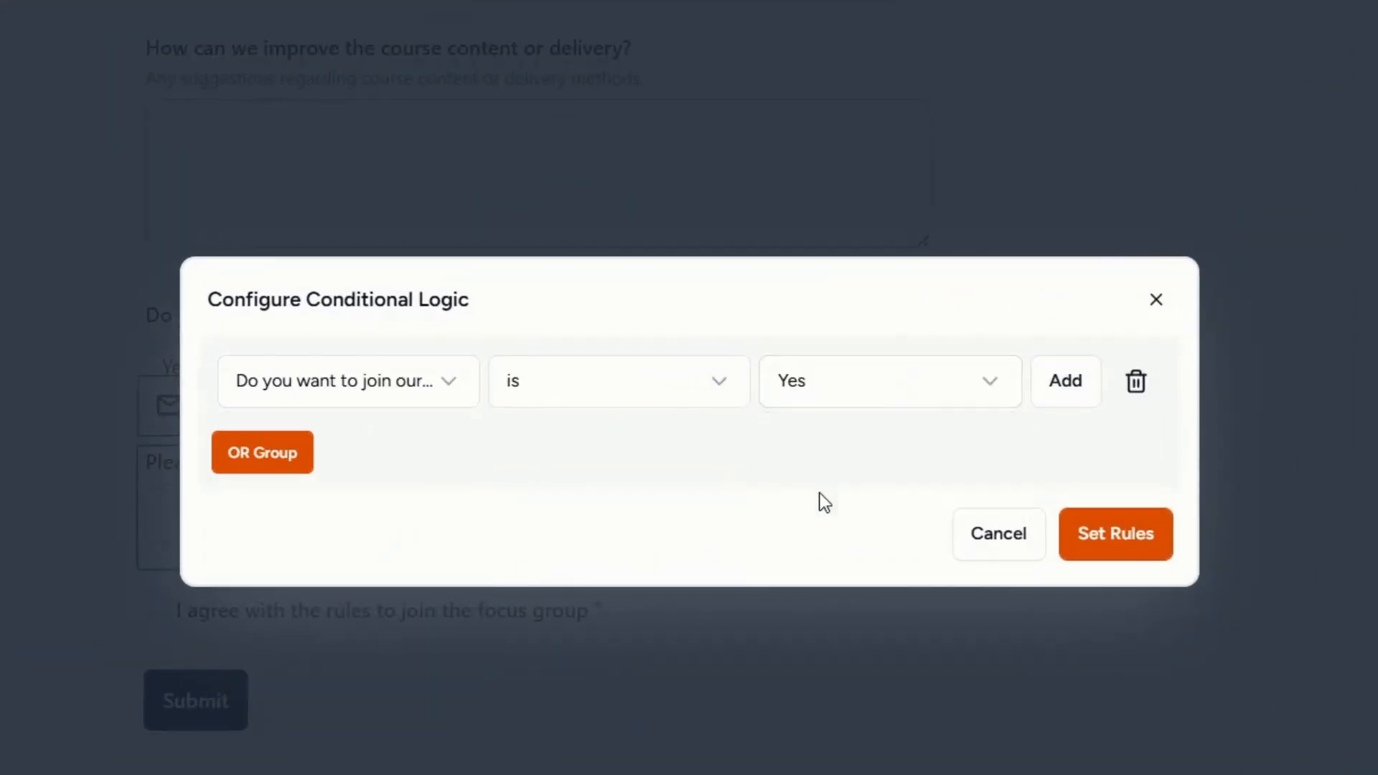
{"action": "left_click", "coordinate": [1106, 554]}
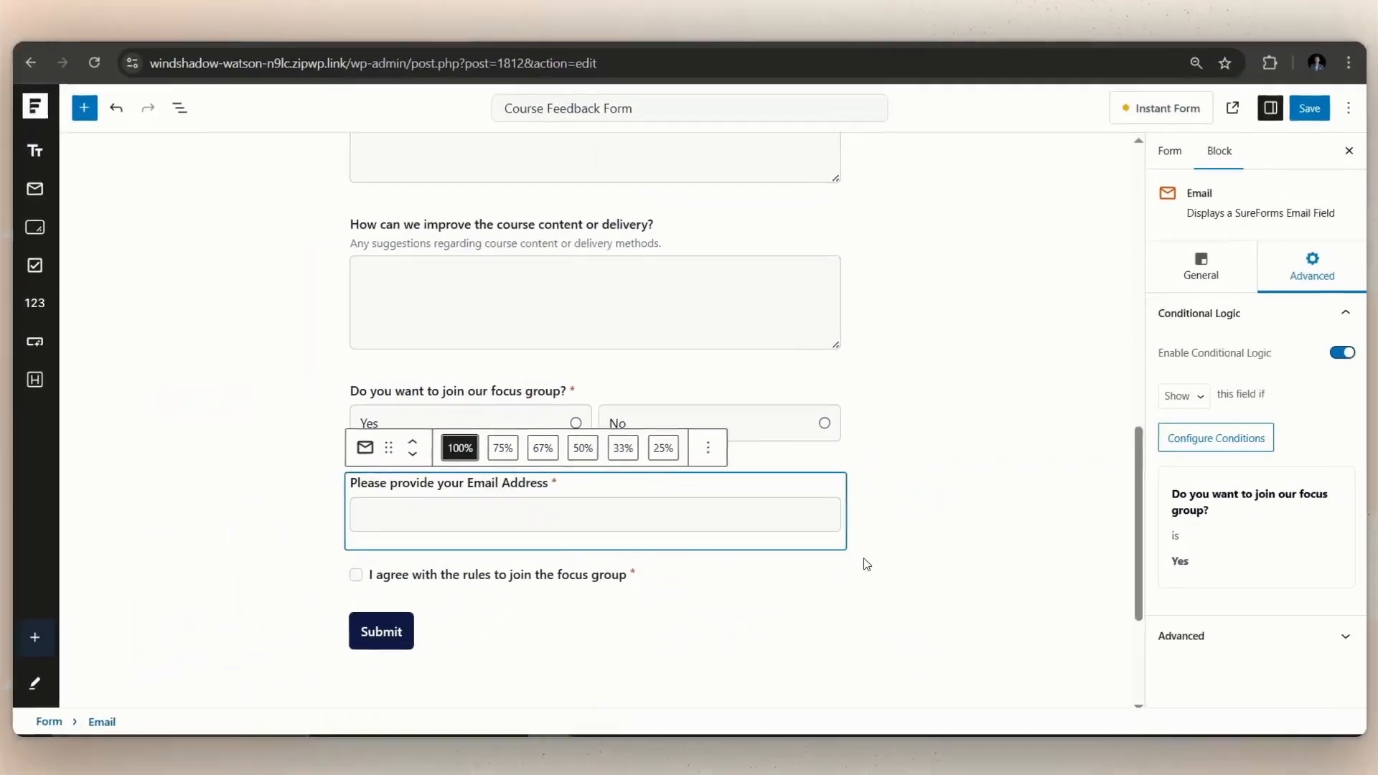
{"action": "left_click", "coordinate": [747, 707]}
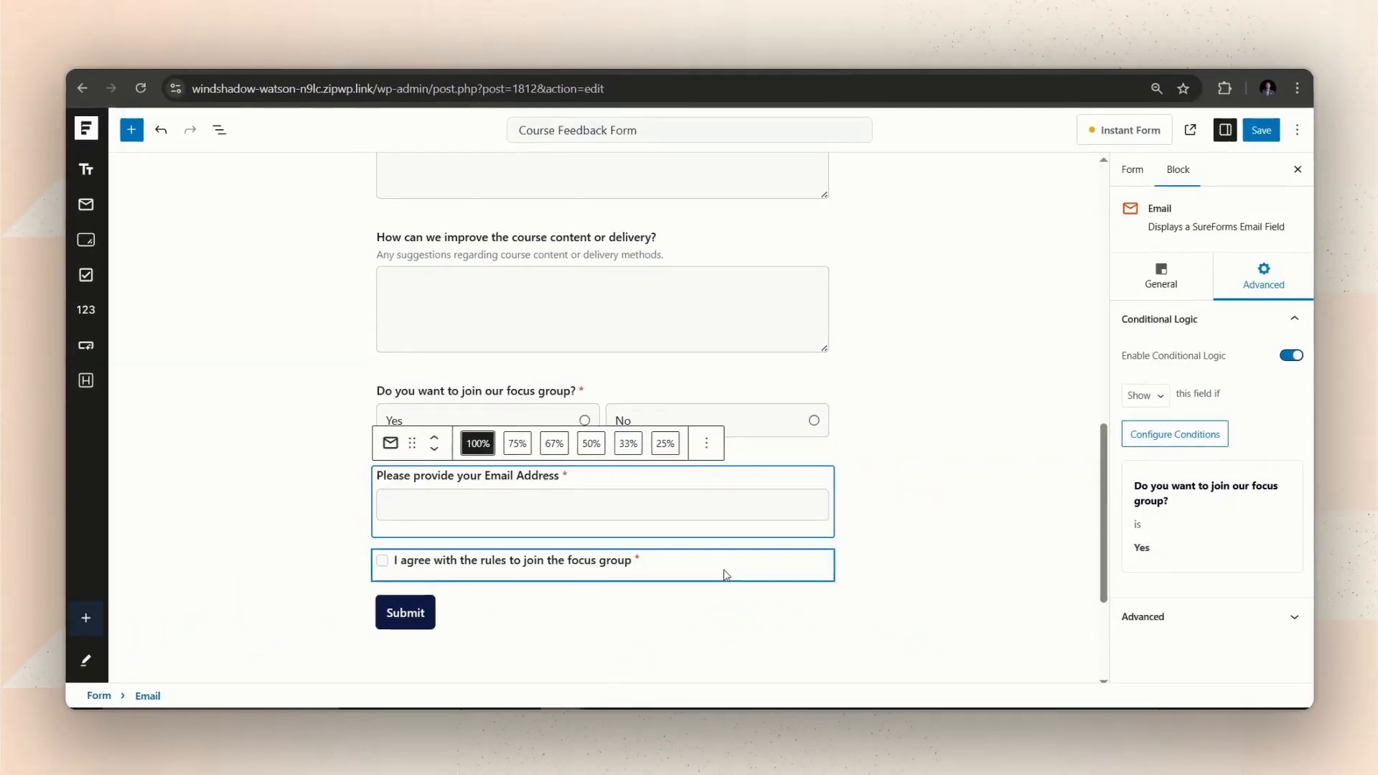
{"action": "left_click", "coordinate": [668, 570]}
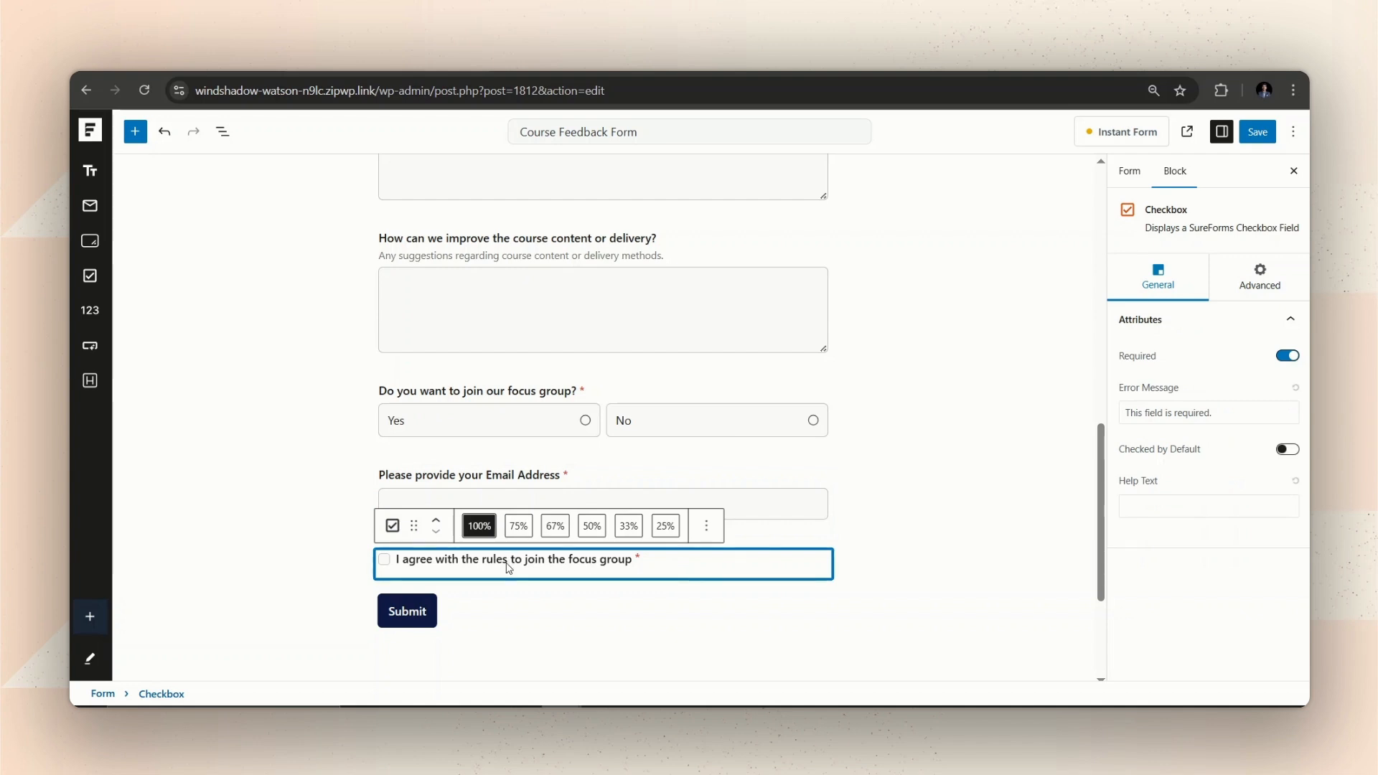
Link the words 'the rules' in the agreement checkbox label to the About page.
{"action": "left_click", "coordinate": [509, 564]}
{"action": "left_click_drag", "start_coordinate": [509, 564], "coordinate": [461, 563]}
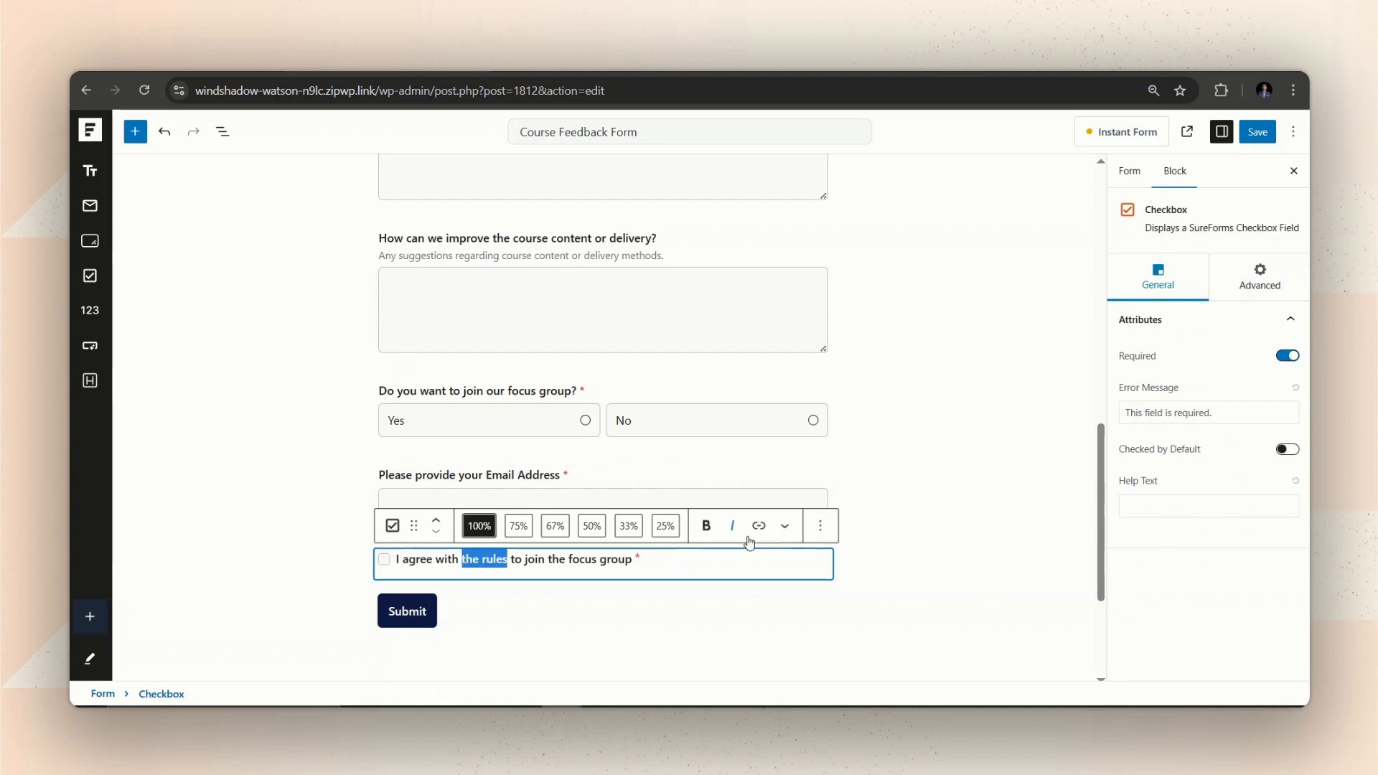
{"action": "left_click", "coordinate": [758, 526]}
{"action": "left_click", "coordinate": [466, 655]}
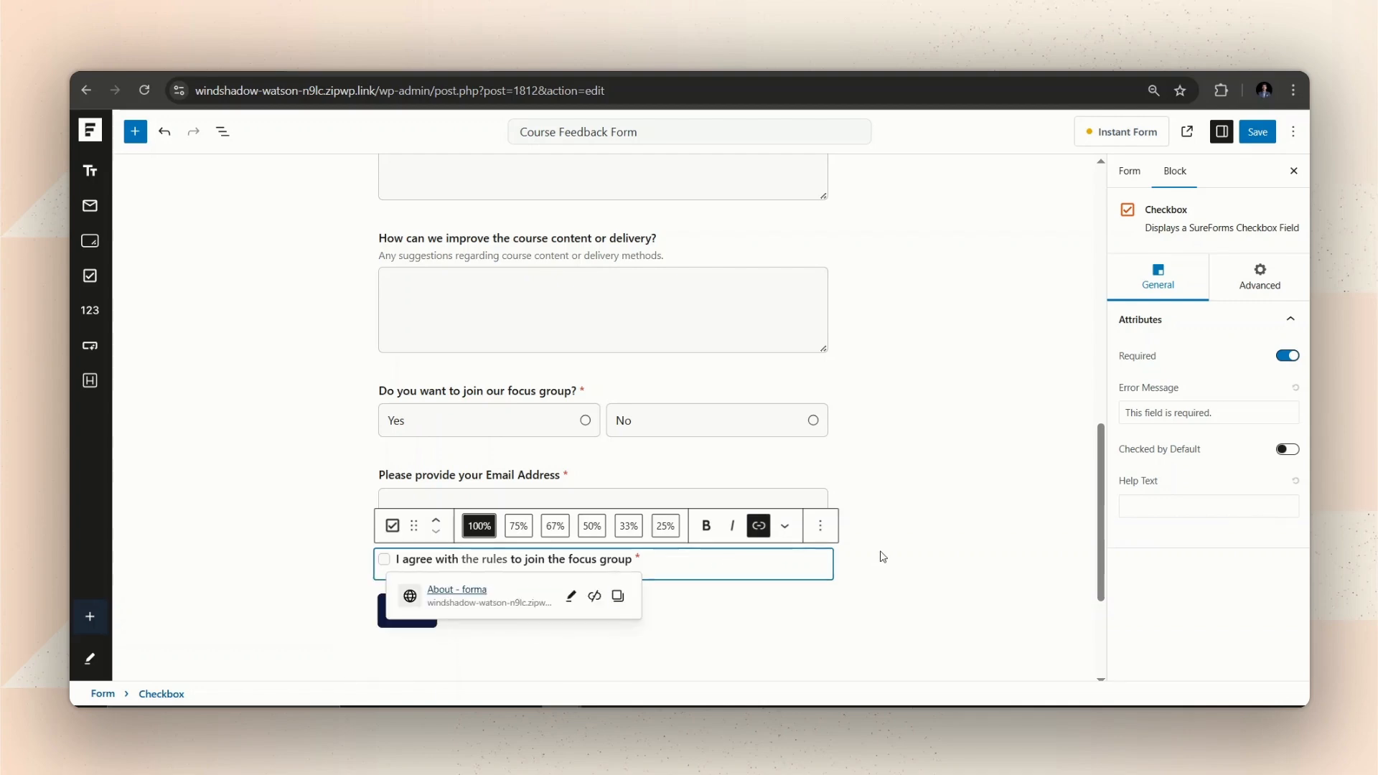
{"action": "left_click", "coordinate": [932, 529]}
Show the agreement checkbox only when the focus group question is answered Yes.
{"action": "left_click", "coordinate": [800, 560]}
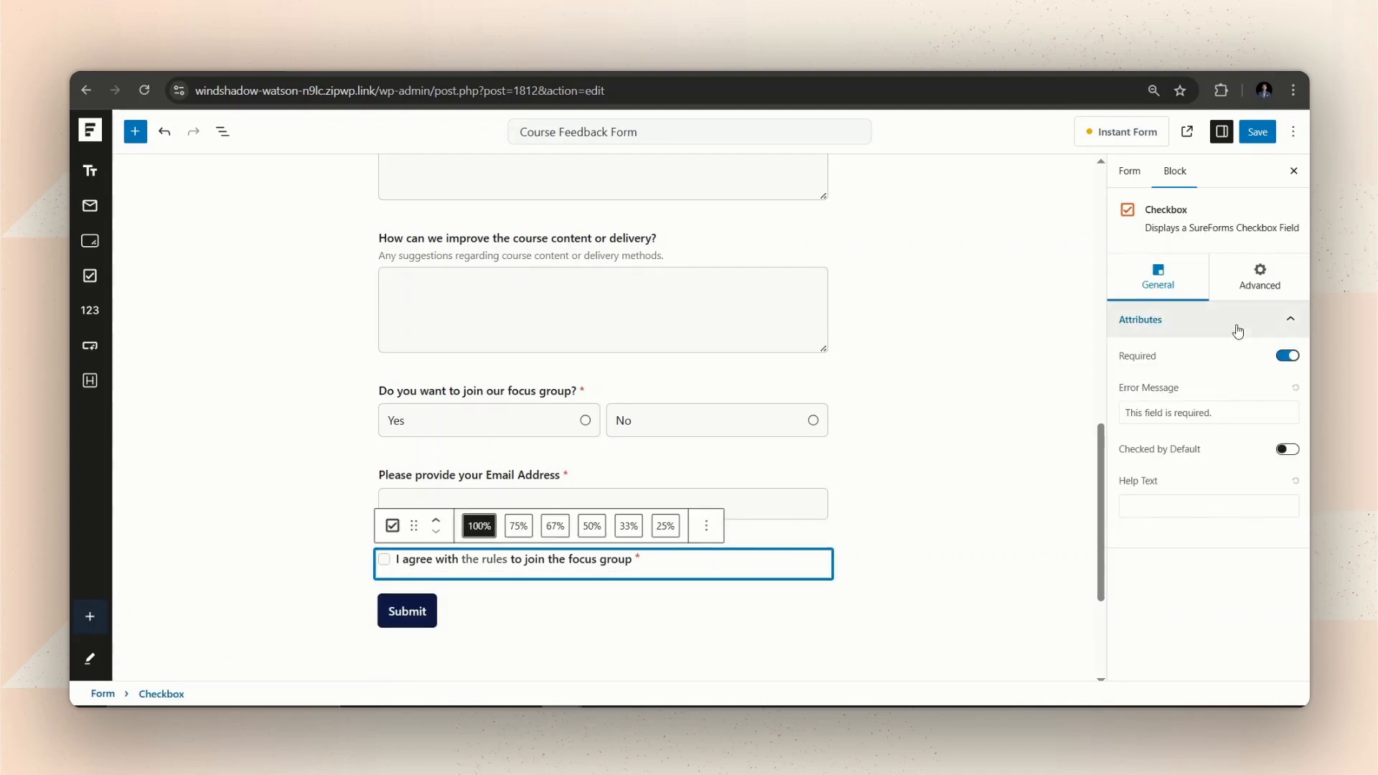
{"action": "left_click", "coordinate": [1257, 280]}
{"action": "left_click", "coordinate": [1262, 321]}
{"action": "left_click", "coordinate": [1287, 356]}
{"action": "left_click", "coordinate": [1171, 434]}
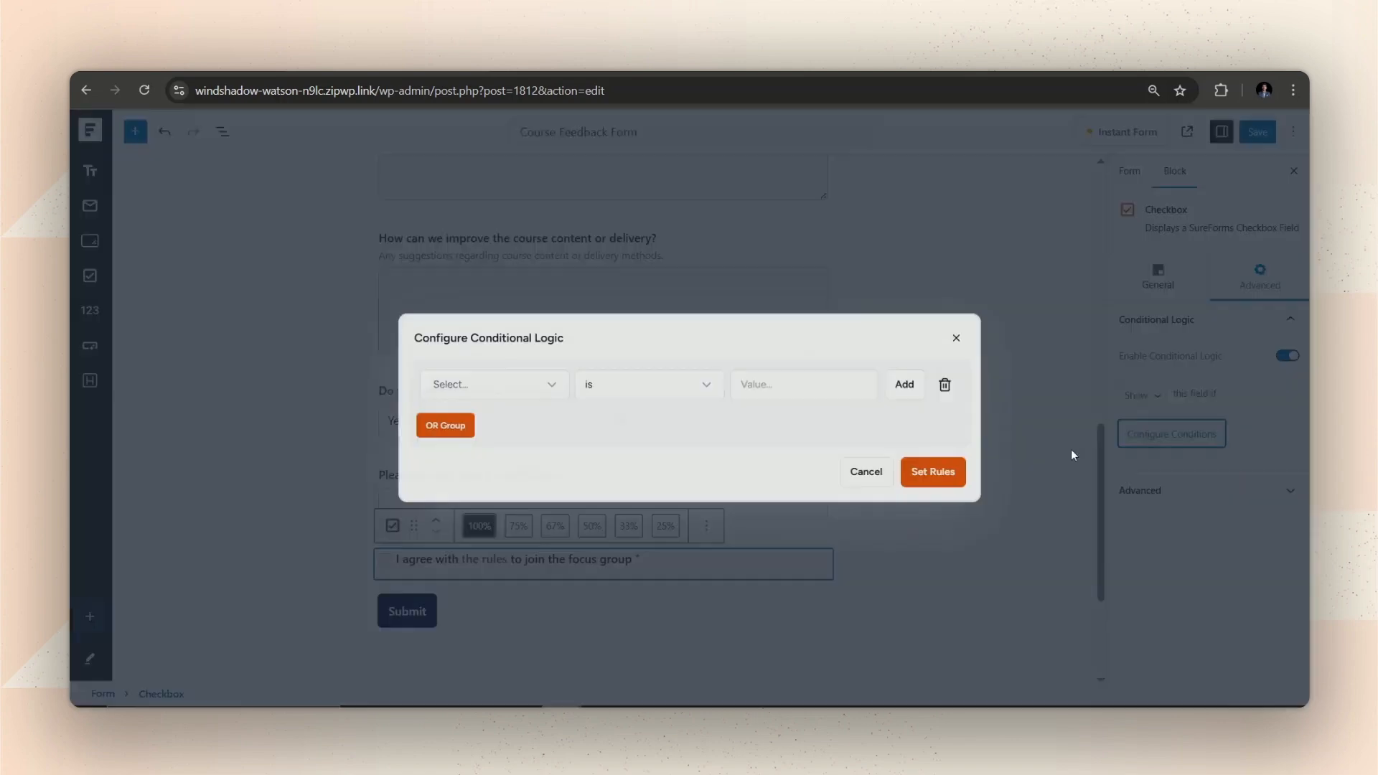
{"action": "left_click", "coordinate": [495, 385]}
{"action": "scroll", "coordinate": [509, 476], "scroll_direction": "down", "scroll_amount": 2}
{"action": "left_click", "coordinate": [538, 503]}
{"action": "left_click", "coordinate": [756, 388]}
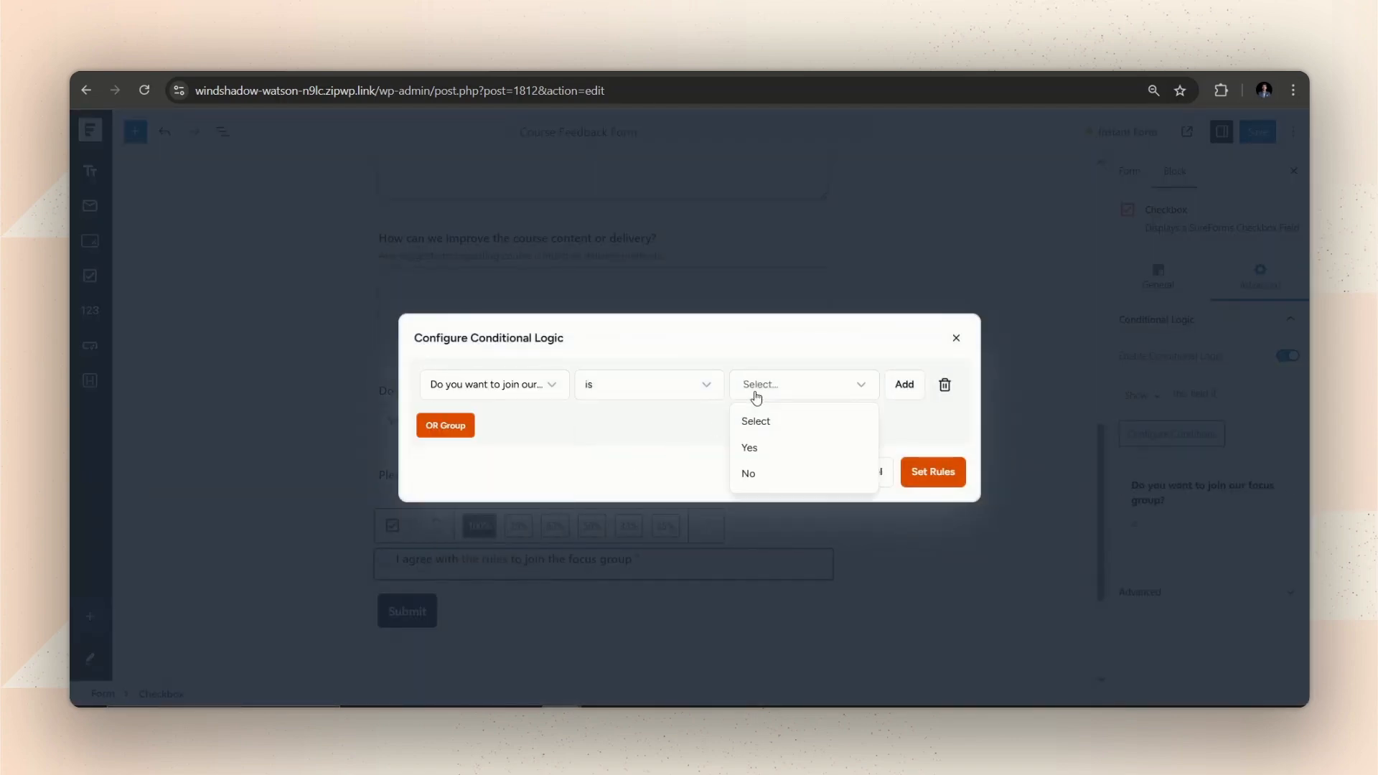
{"action": "left_click", "coordinate": [781, 449]}
{"action": "left_click", "coordinate": [933, 471]}
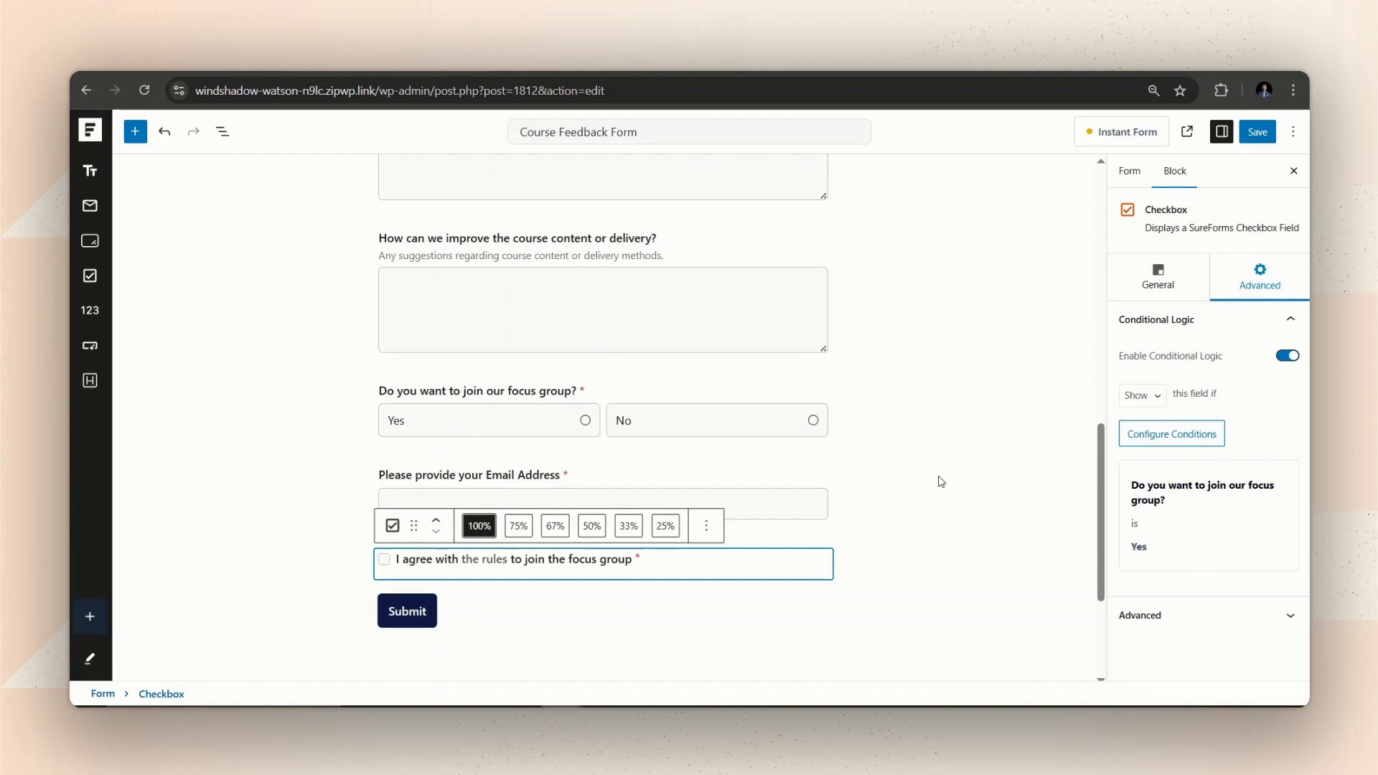
{"action": "left_click", "coordinate": [919, 501]}
Add a Signature field below the checkbox labelled 'Please put your signature'.
{"action": "scroll", "coordinate": [908, 477], "scroll_direction": "up", "scroll_amount": 1}
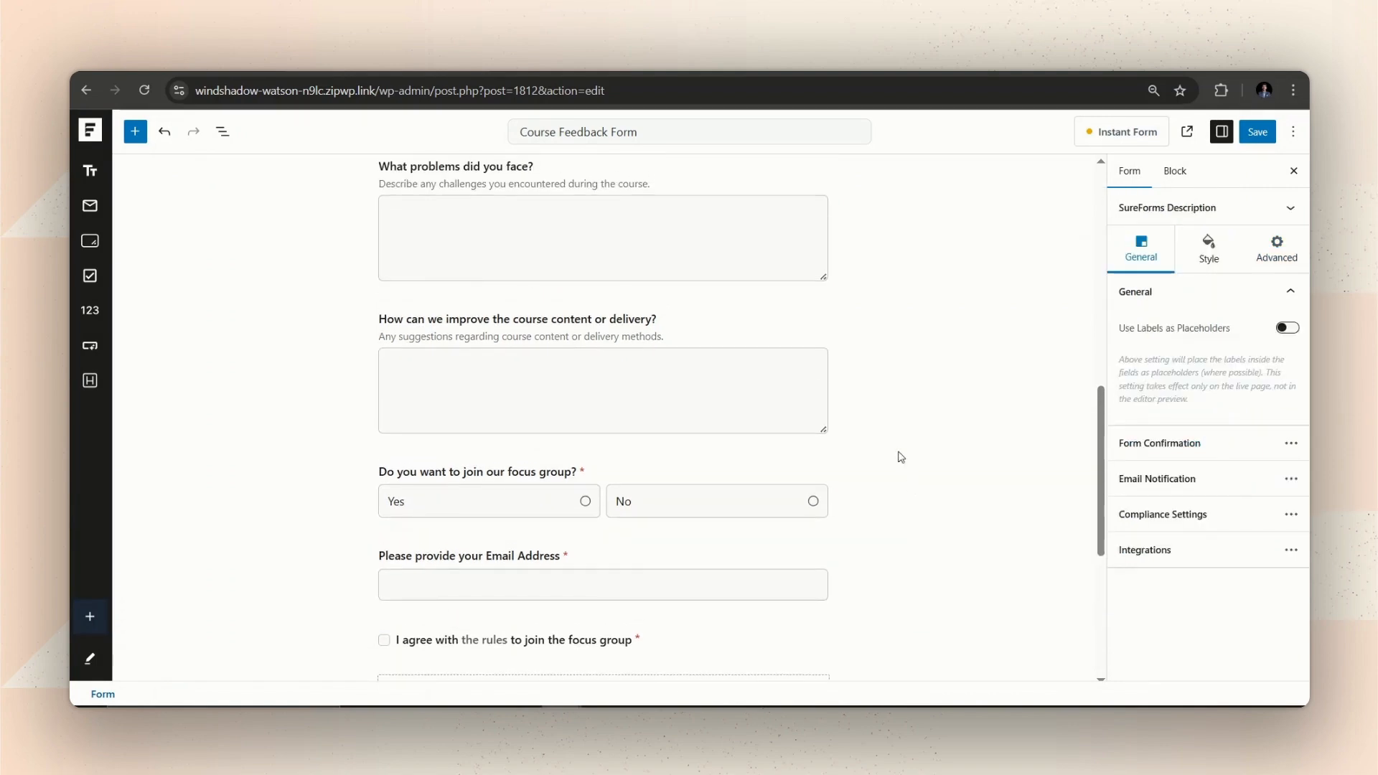
{"action": "scroll", "coordinate": [724, 297], "scroll_direction": "down", "scroll_amount": 3}
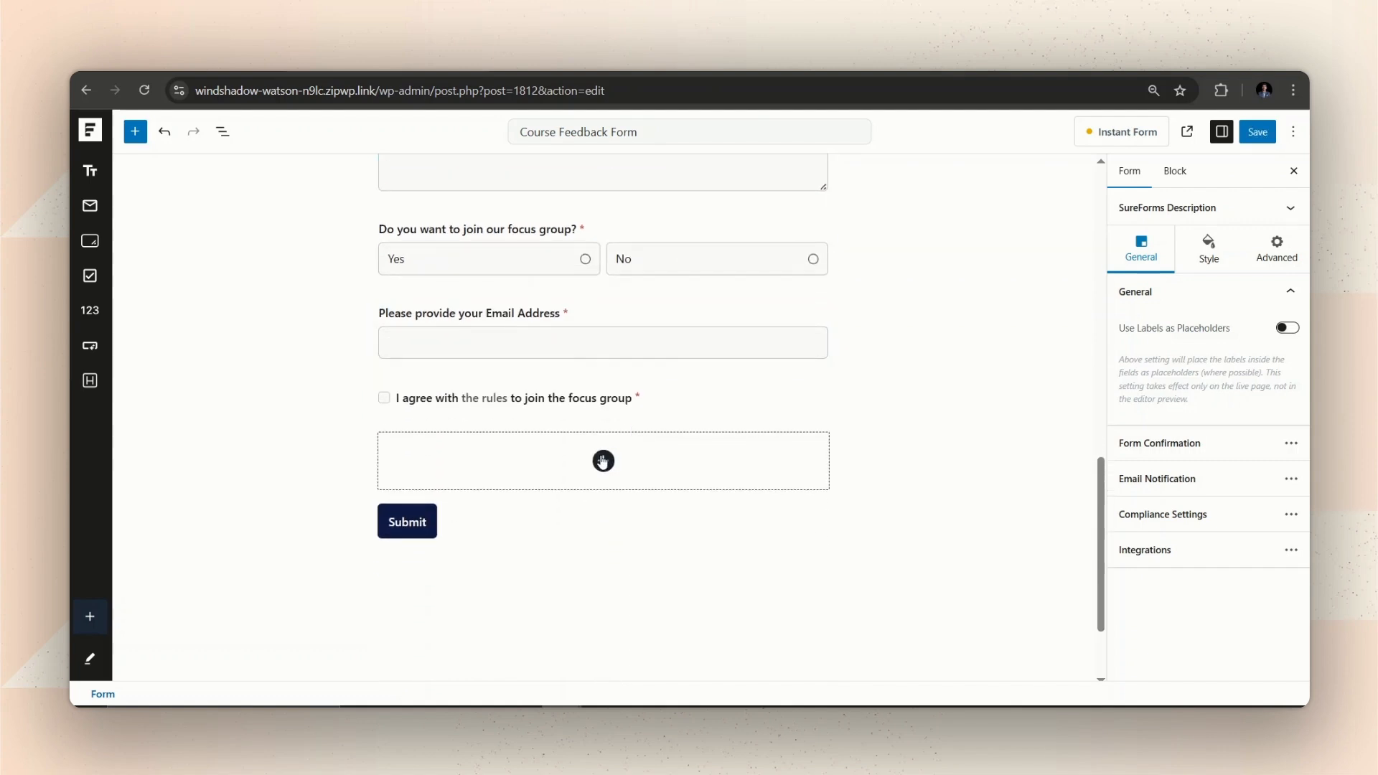
{"action": "left_click", "coordinate": [603, 462]}
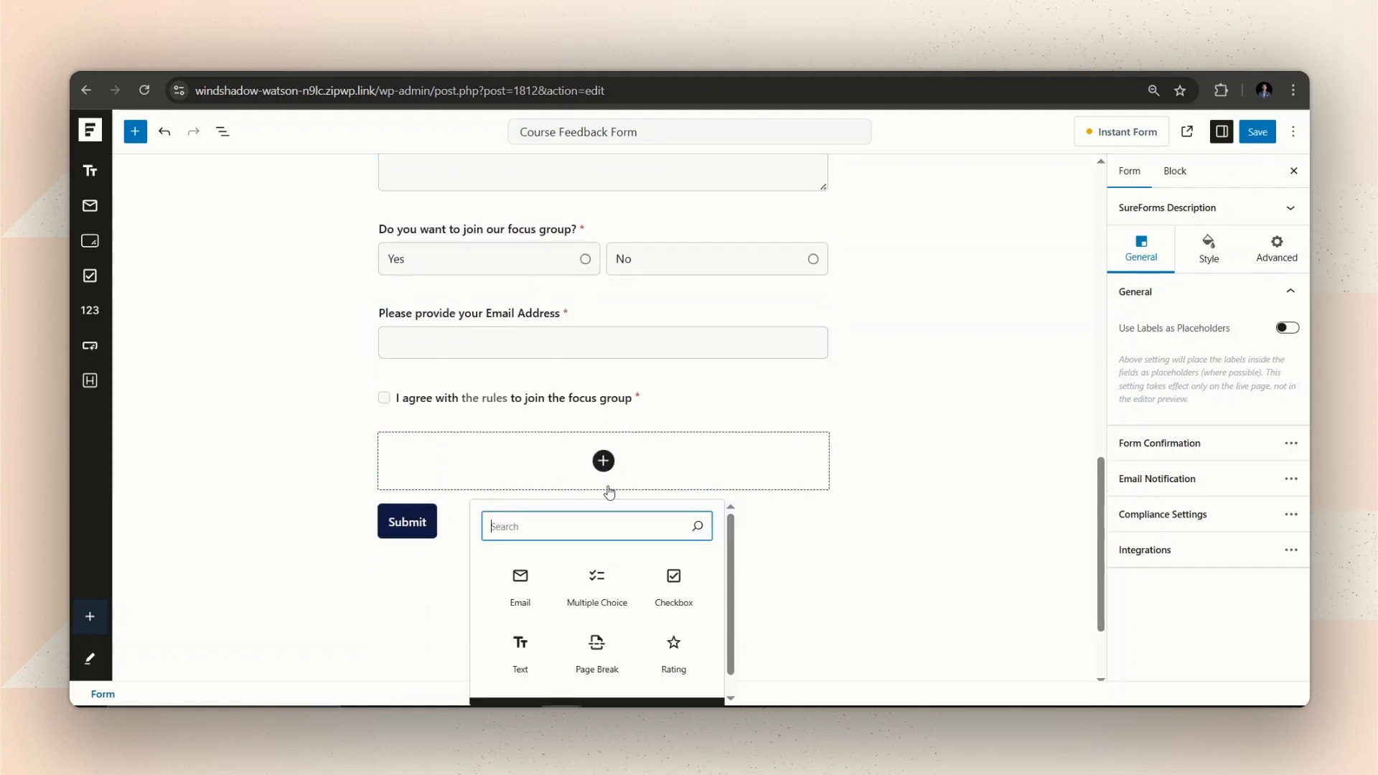
{"action": "type", "text": "sig"}
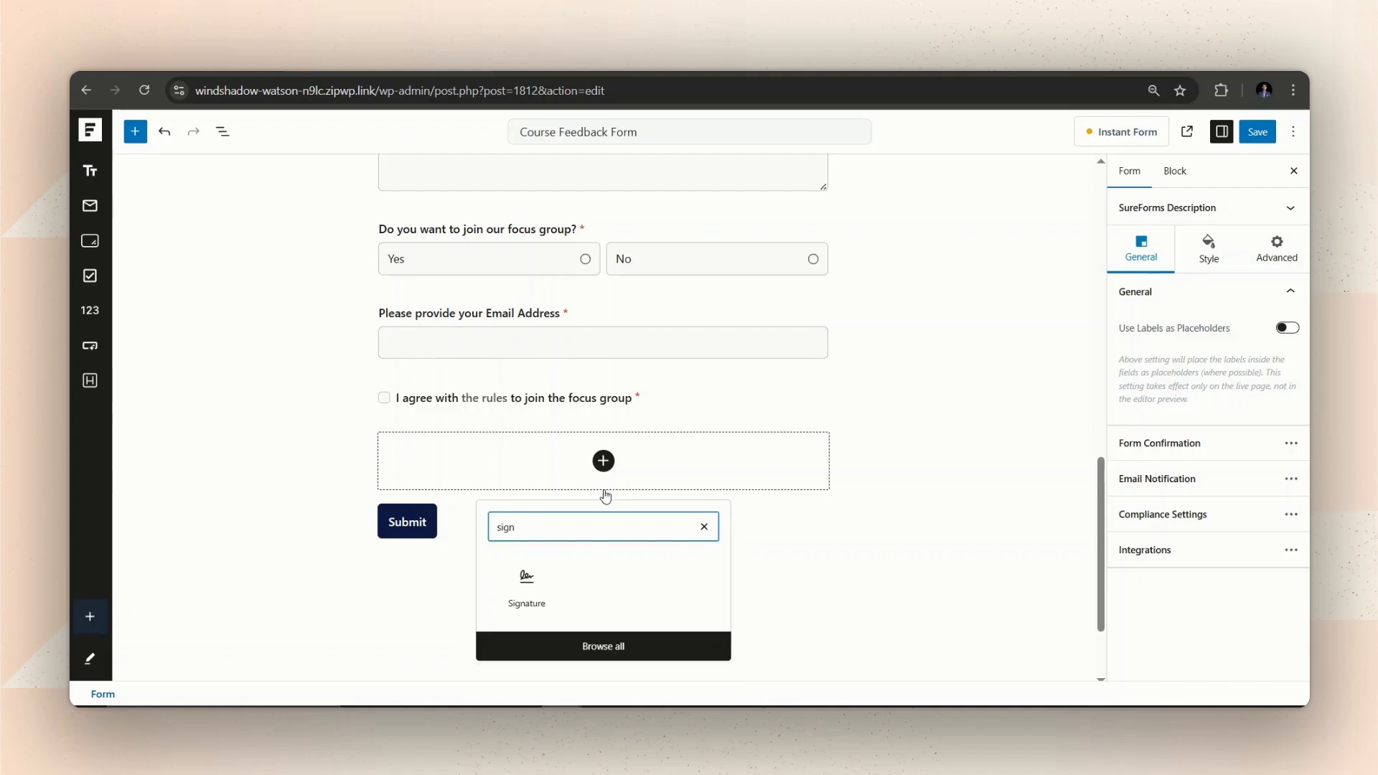
{"action": "type", "text": "n"}
{"action": "left_click", "coordinate": [520, 606]}
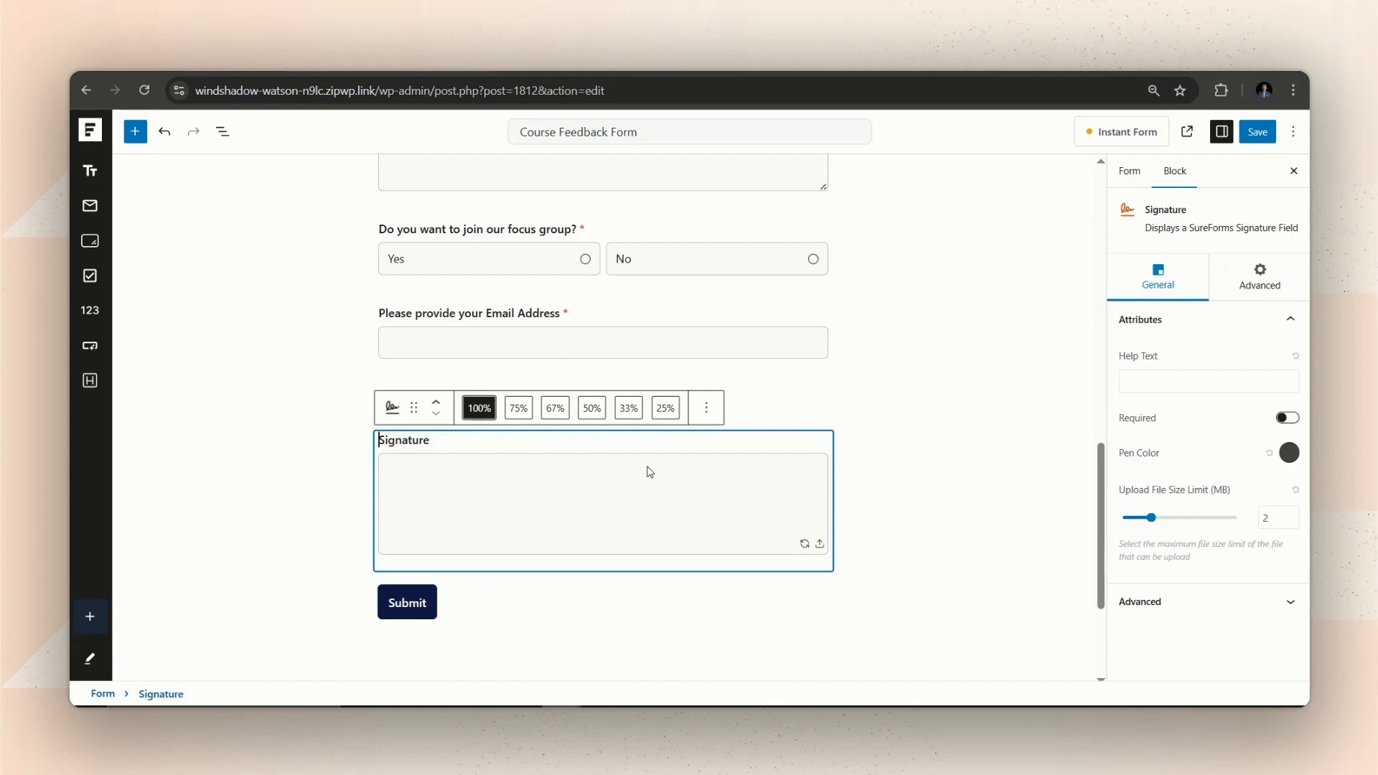
{"action": "type", "text": "Please put your"}
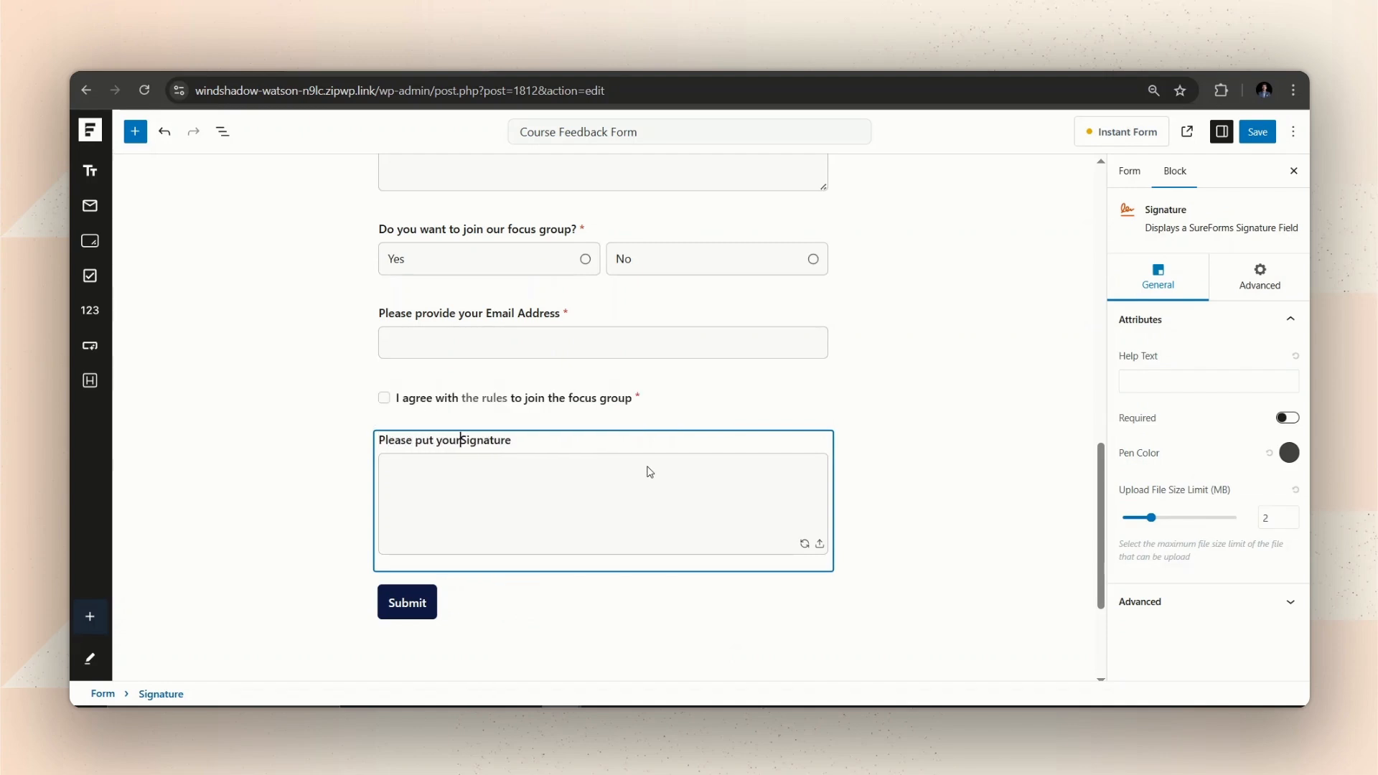
{"action": "key", "text": "Right"}
{"action": "key", "text": "Right"}
{"action": "key", "text": "Right"}
{"action": "key", "text": "Right"}
{"action": "key", "text": "Right"}
{"action": "key", "text": "Escape"}
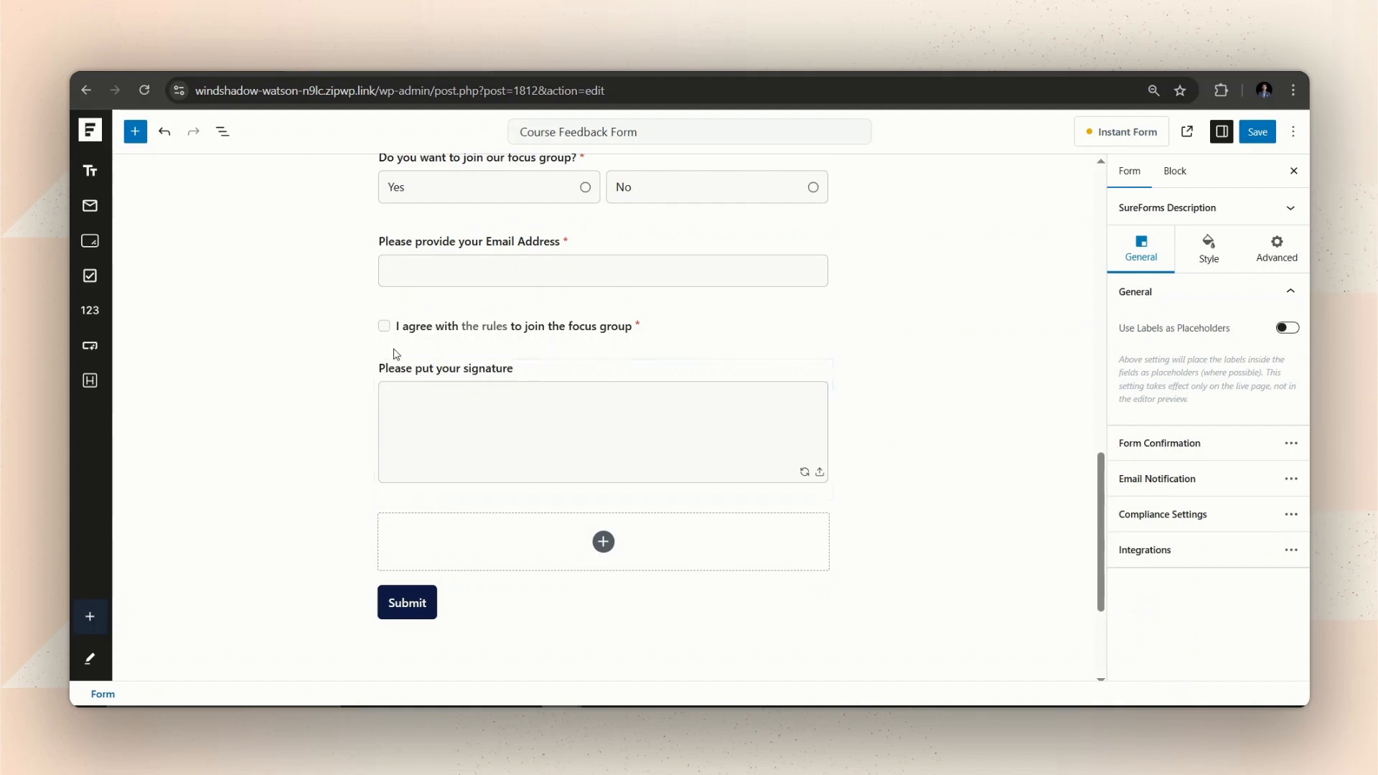
Enable conditional logic on the signature field and open its condition setup.
{"action": "left_click", "coordinate": [530, 367]}
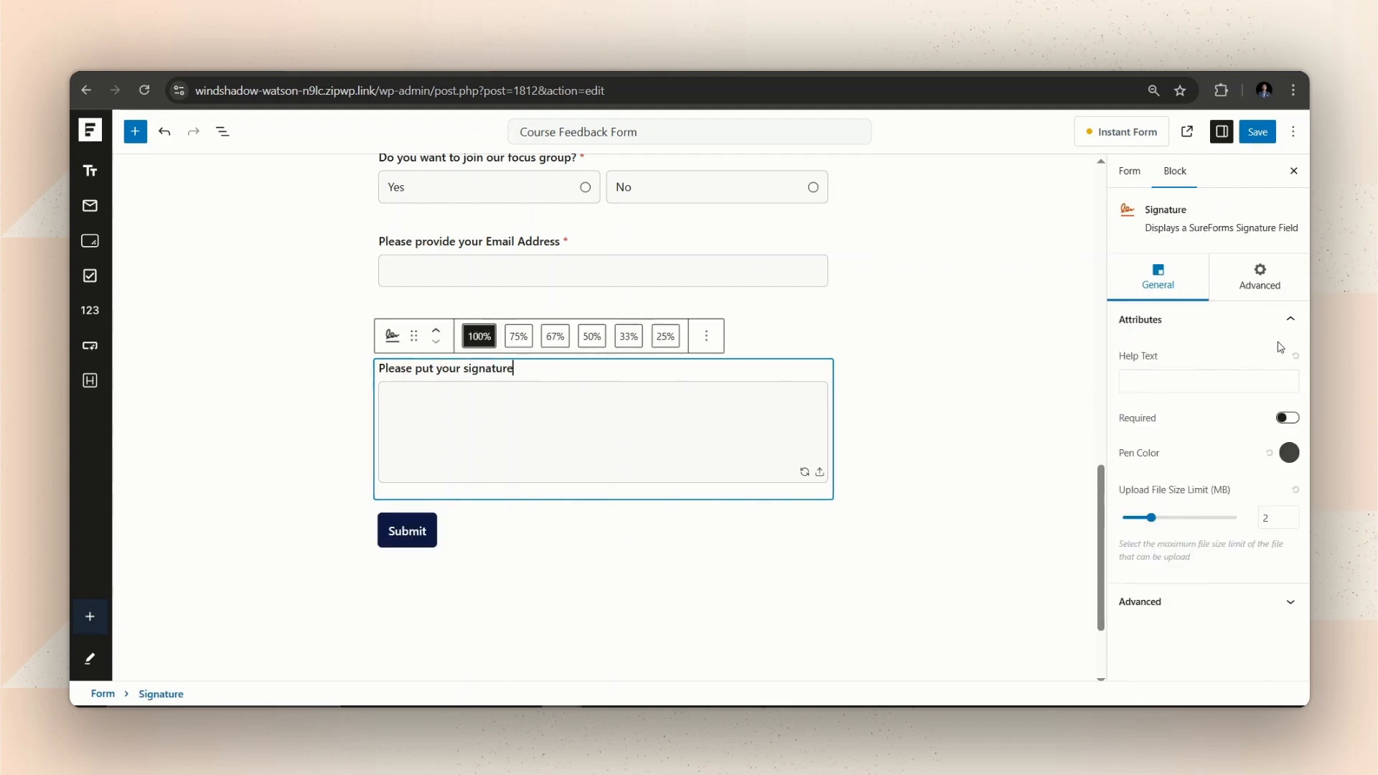
{"action": "left_click", "coordinate": [1289, 276]}
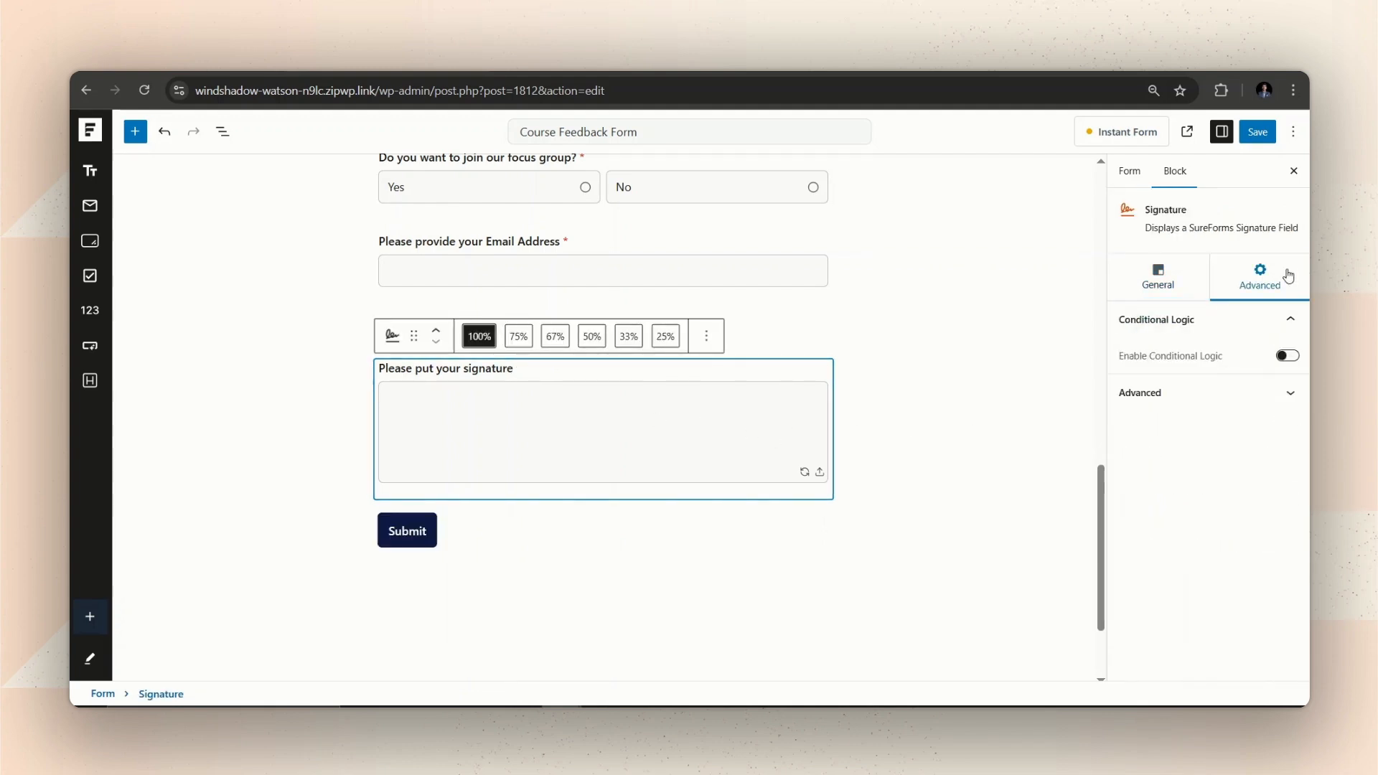
{"action": "left_click", "coordinate": [1288, 356]}
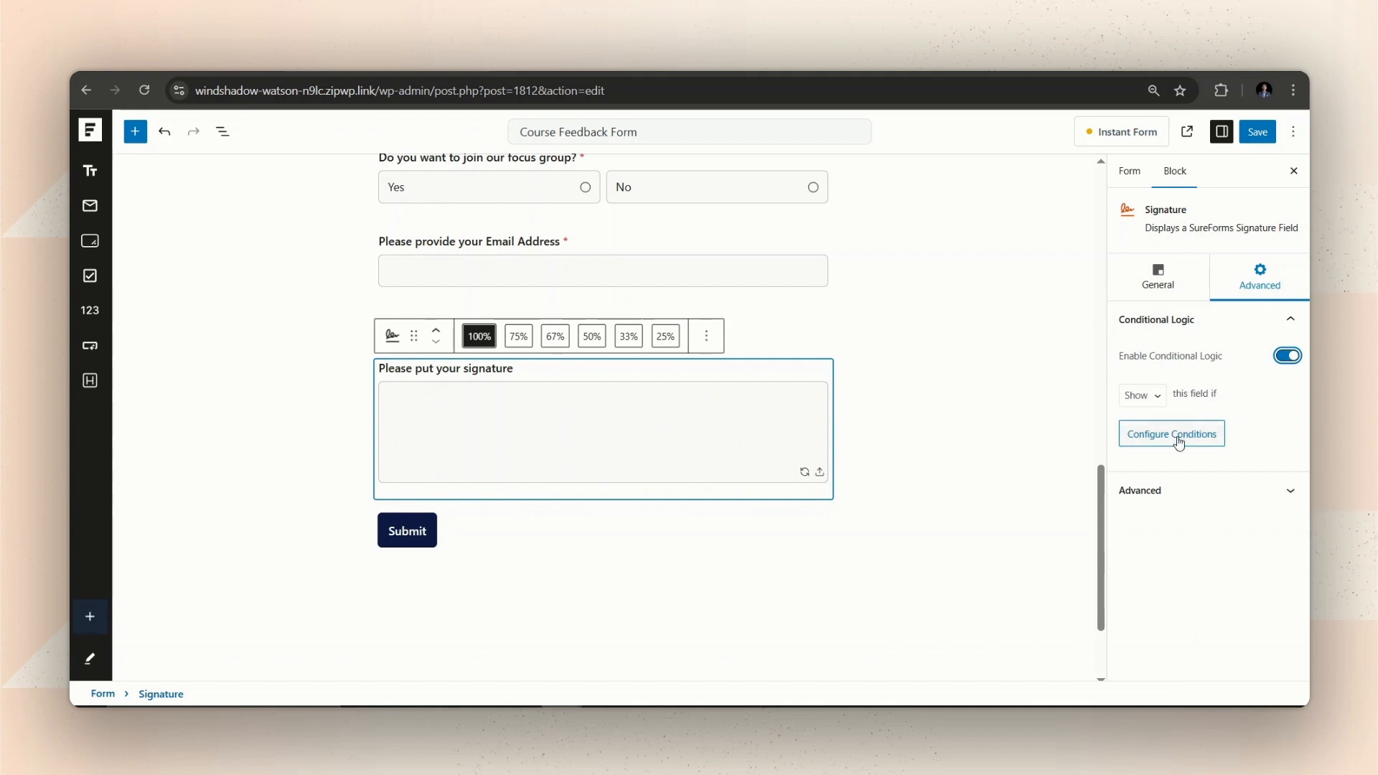
{"action": "left_click", "coordinate": [1177, 436]}
Add the first condition: focus group question is Yes.
{"action": "left_click", "coordinate": [501, 395]}
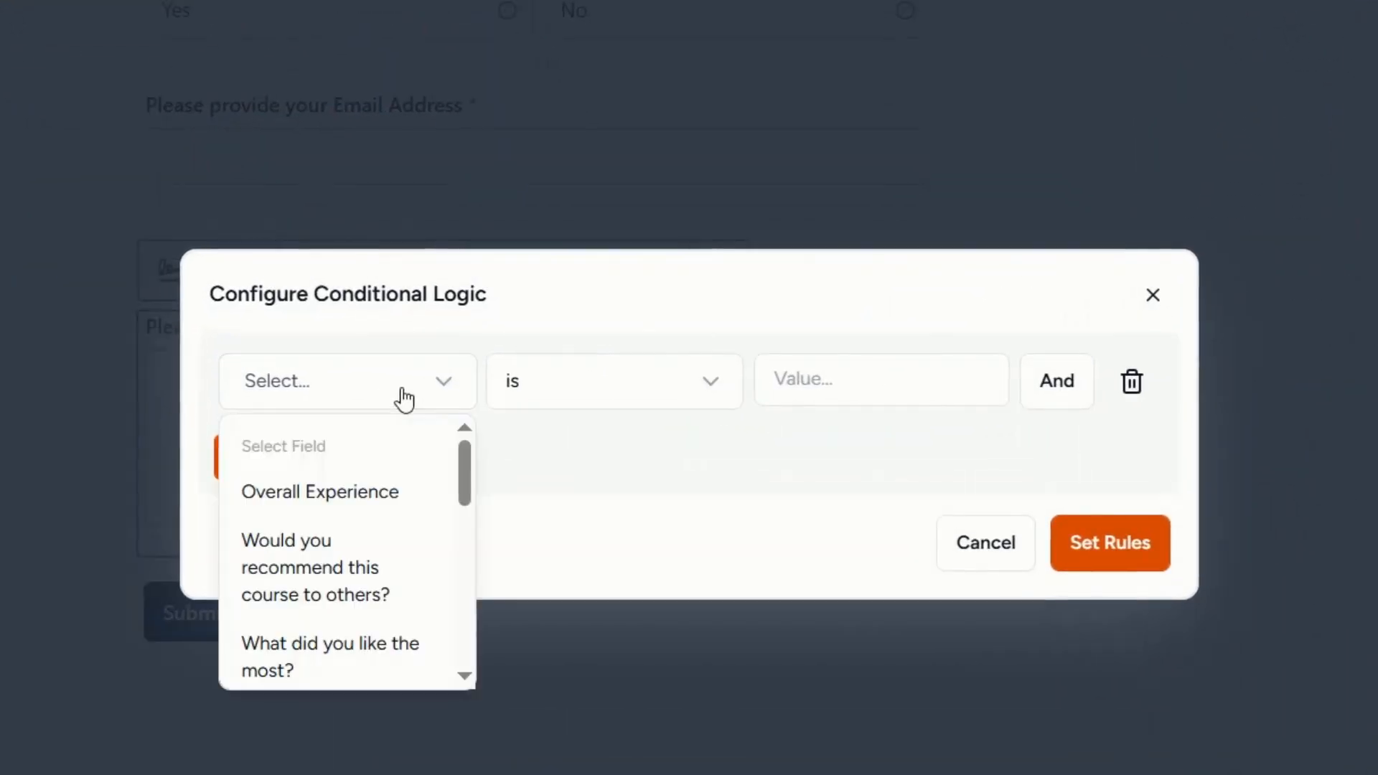
{"action": "scroll", "coordinate": [362, 515], "scroll_direction": "down", "scroll_amount": 5}
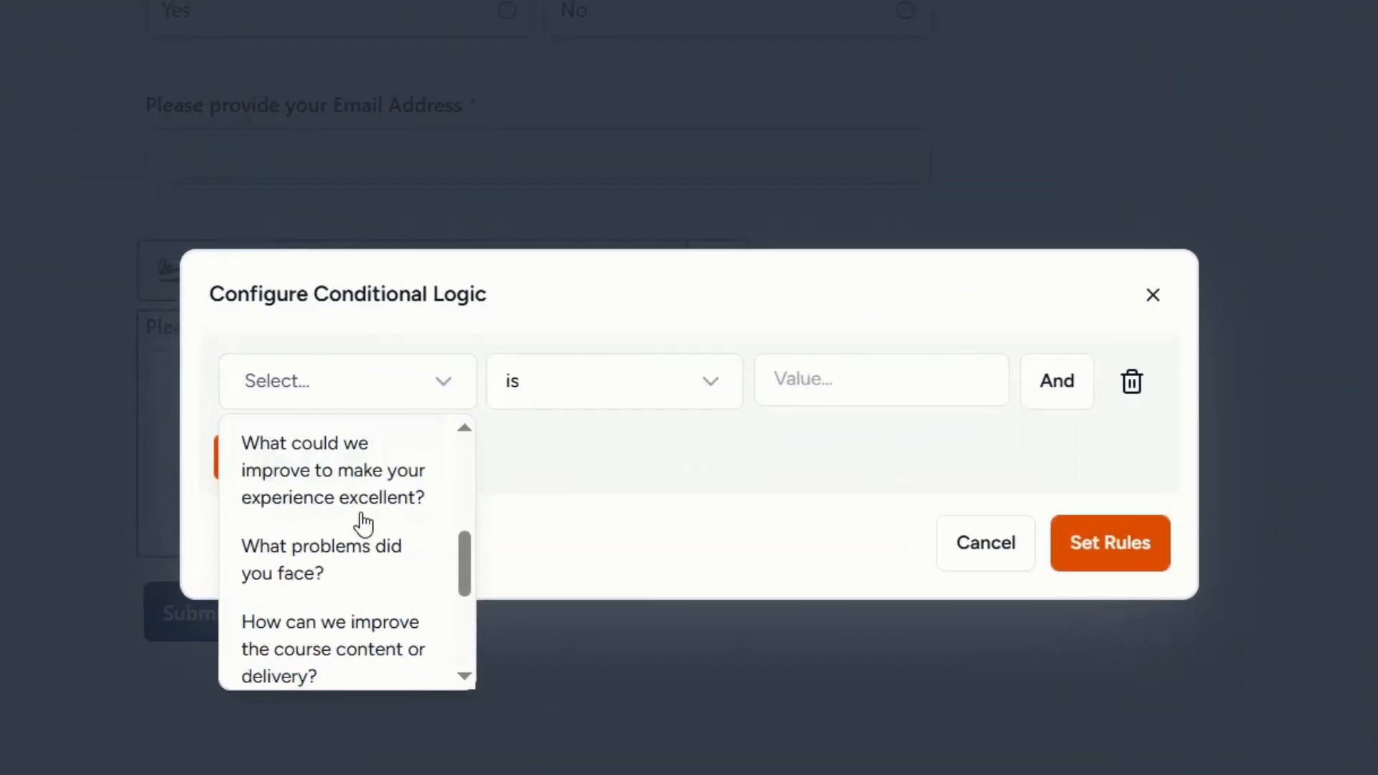
{"action": "scroll", "coordinate": [361, 546], "scroll_direction": "down", "scroll_amount": 3}
{"action": "left_click", "coordinate": [359, 575]}
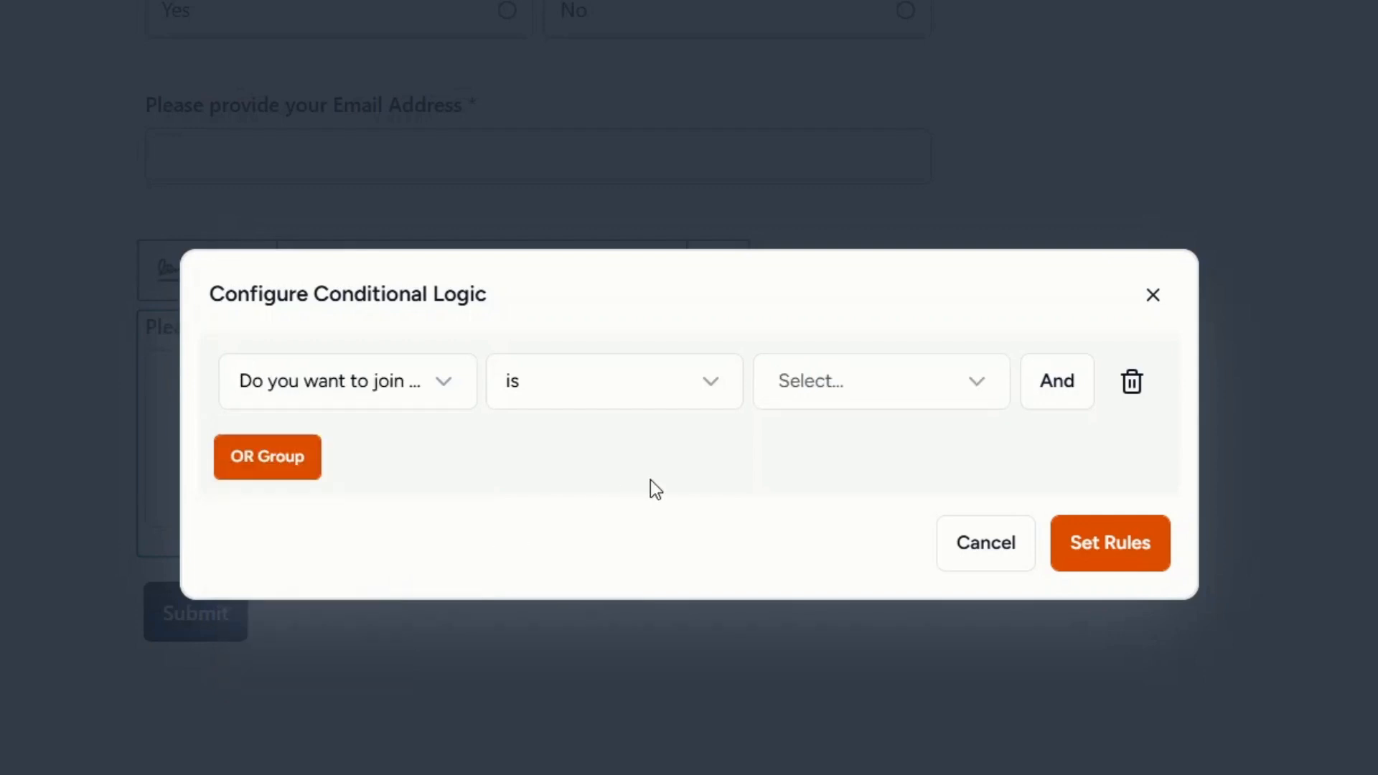
{"action": "left_click", "coordinate": [809, 396]}
{"action": "left_click", "coordinate": [811, 494]}
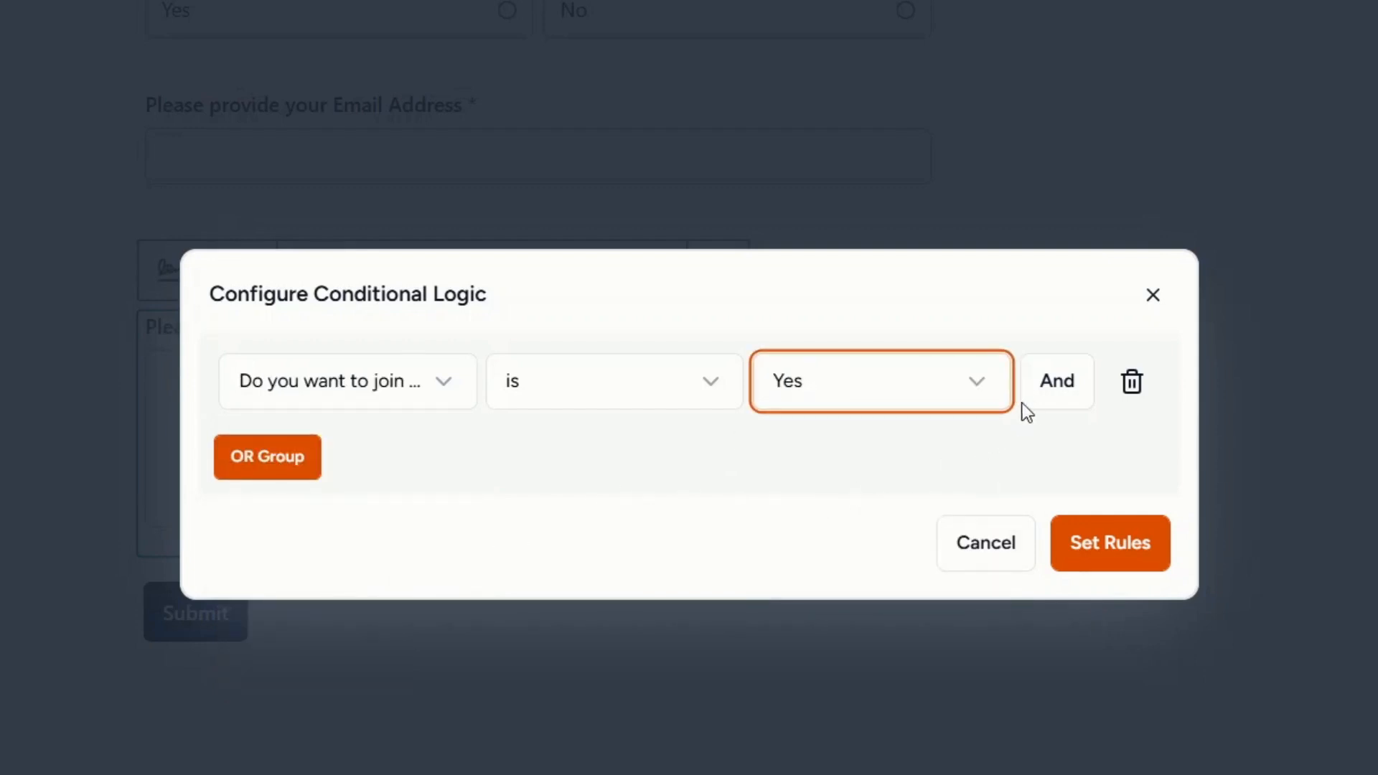
Add a second AND condition requiring the email field to be not empty.
{"action": "left_click", "coordinate": [1044, 394]}
{"action": "left_click", "coordinate": [445, 430]}
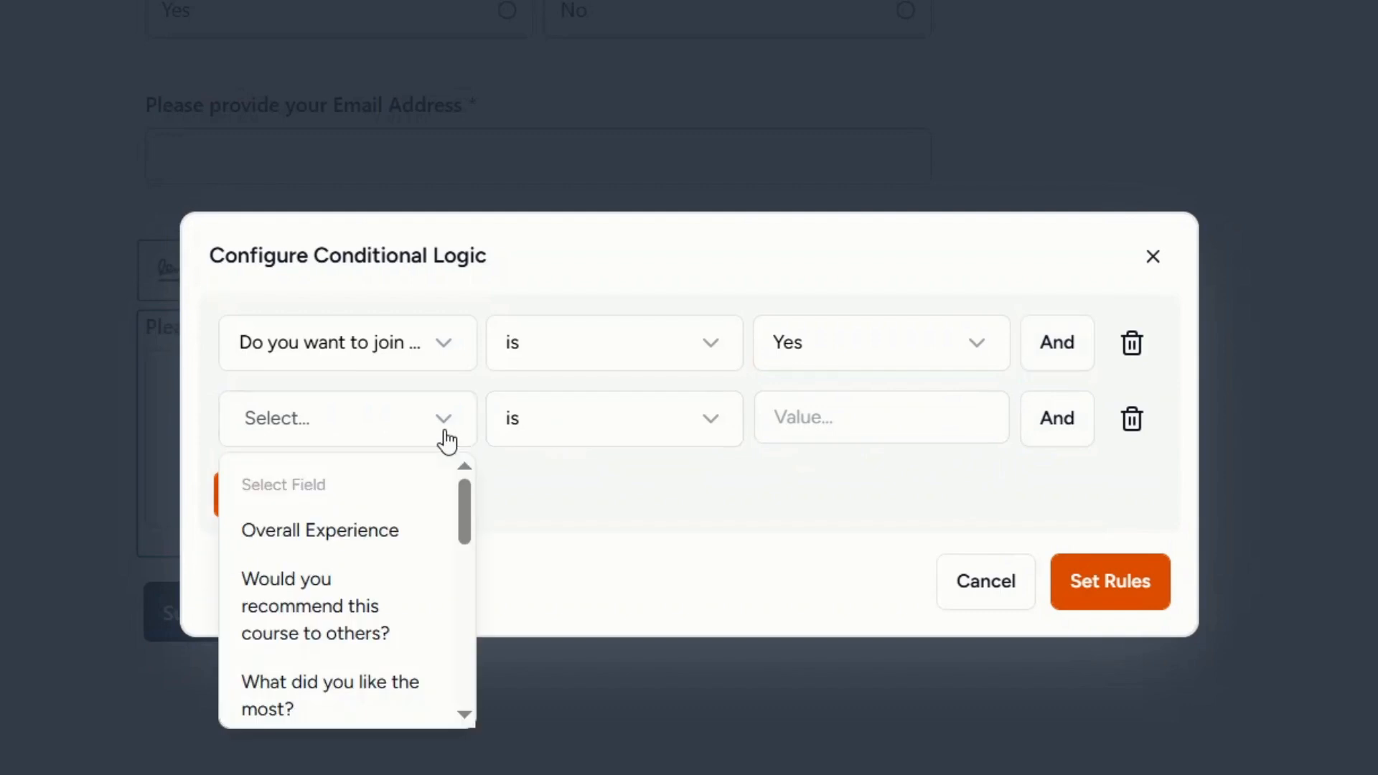
{"action": "scroll", "coordinate": [384, 523], "scroll_direction": "down", "scroll_amount": 5}
{"action": "scroll", "coordinate": [379, 533], "scroll_direction": "down", "scroll_amount": 1}
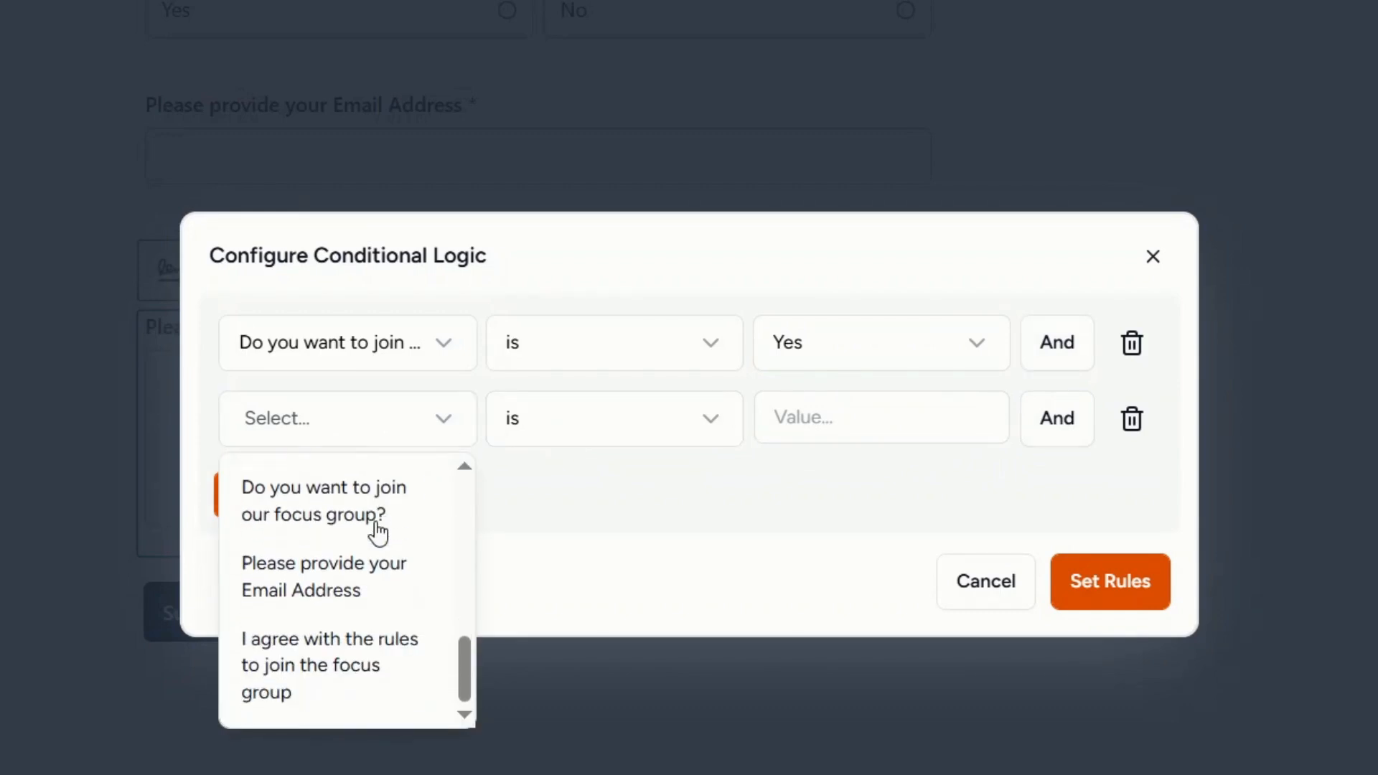
{"action": "left_click", "coordinate": [364, 569]}
{"action": "left_click", "coordinate": [662, 445]}
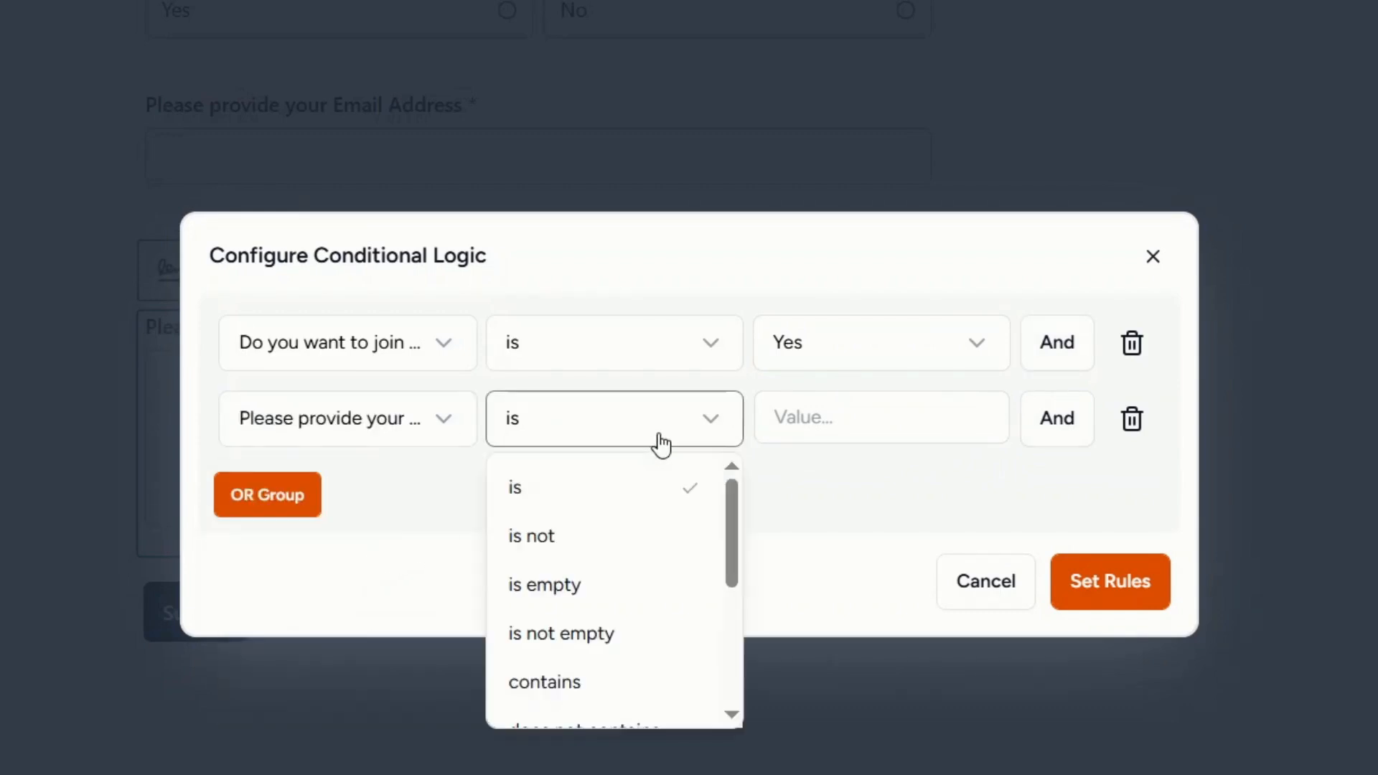
{"action": "left_click", "coordinate": [592, 632]}
Add a third AND condition requiring the rules agreement to be checked, and apply the rules.
{"action": "left_click", "coordinate": [1061, 423]}
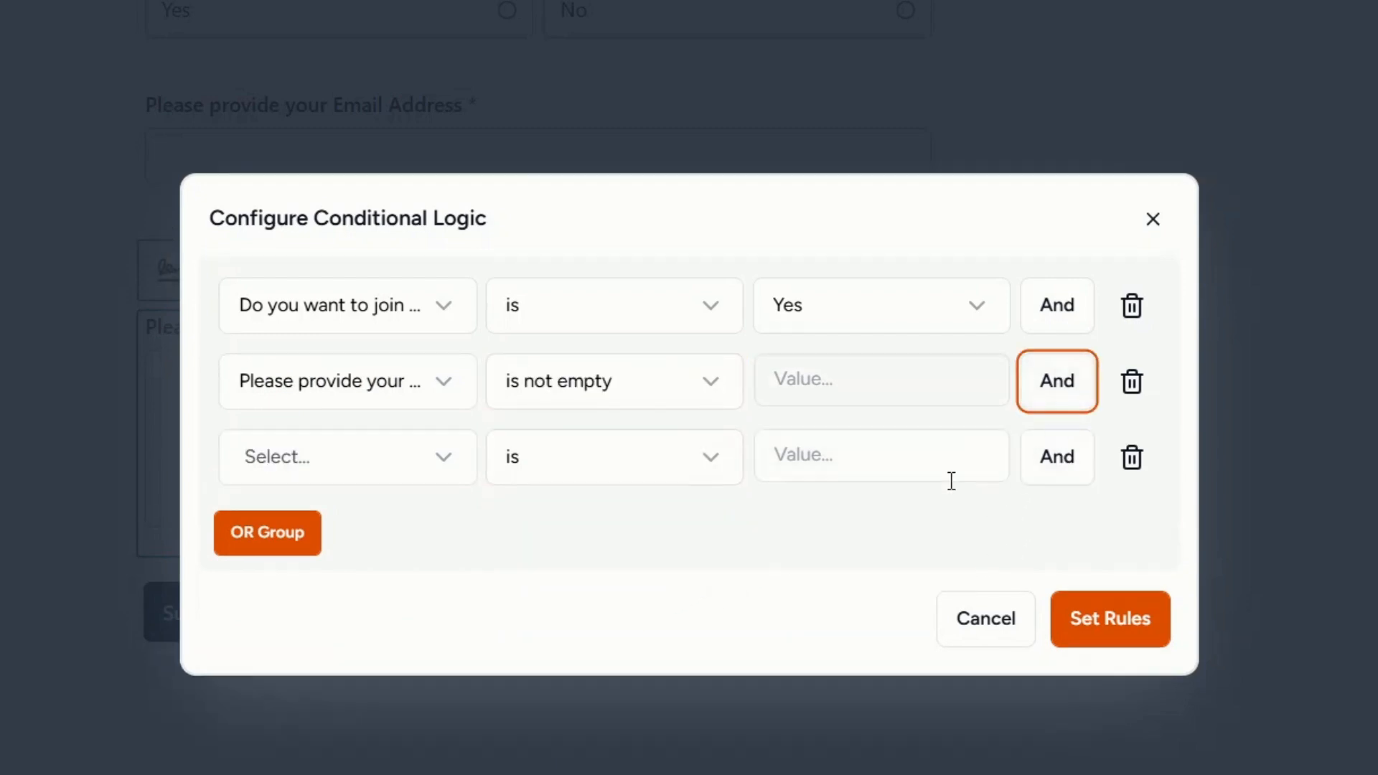
{"action": "left_click", "coordinate": [437, 467]}
{"action": "scroll", "coordinate": [338, 585], "scroll_direction": "down", "scroll_amount": 3}
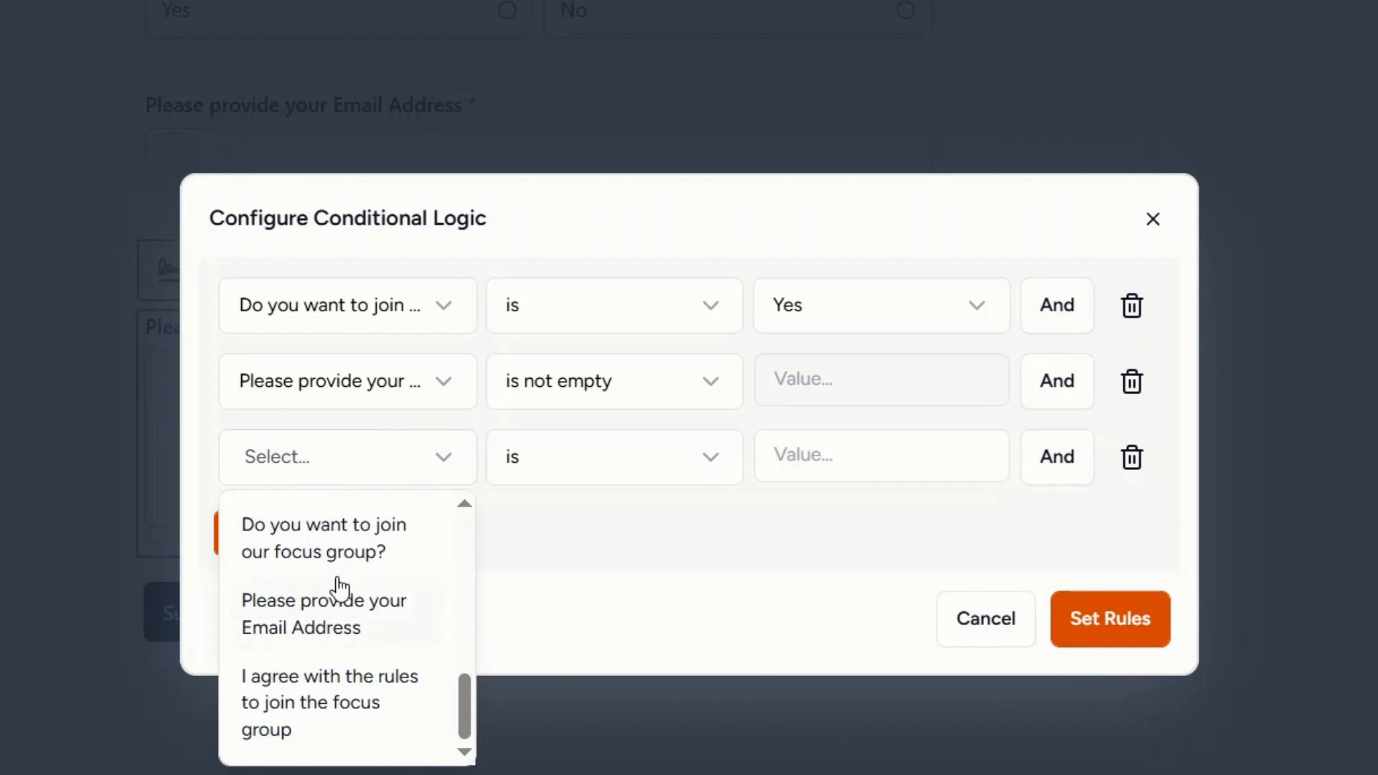
{"action": "left_click", "coordinate": [363, 699]}
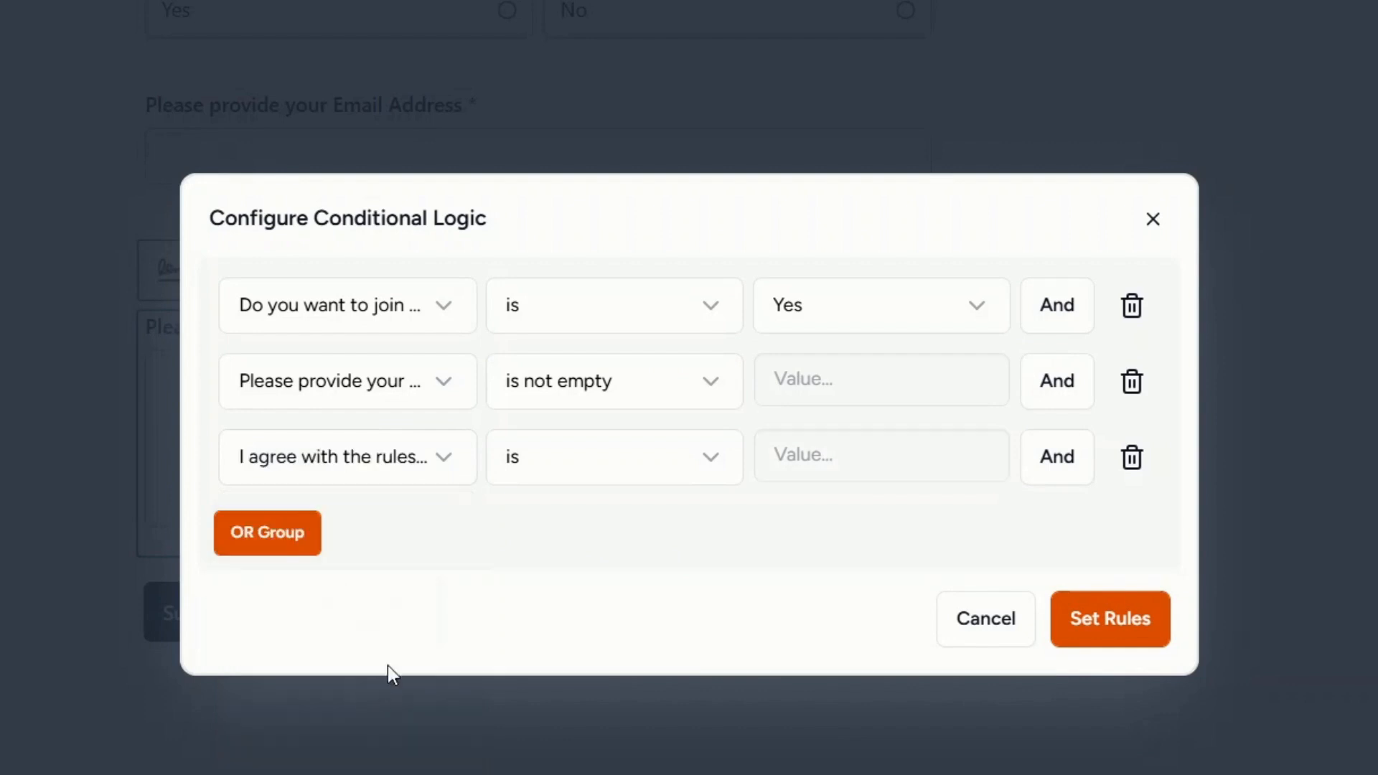
{"action": "left_click", "coordinate": [646, 459]}
{"action": "left_click", "coordinate": [633, 526]}
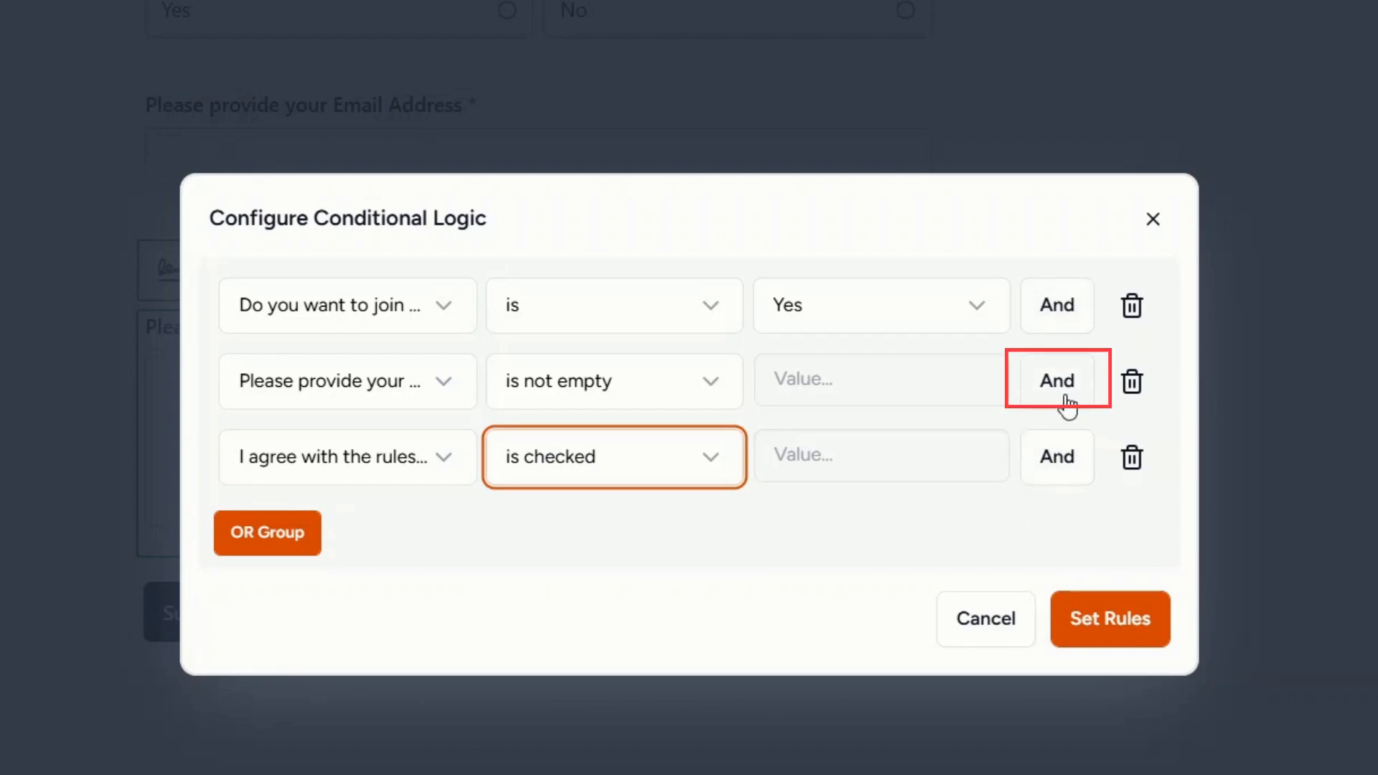
{"action": "left_click", "coordinate": [1121, 635]}
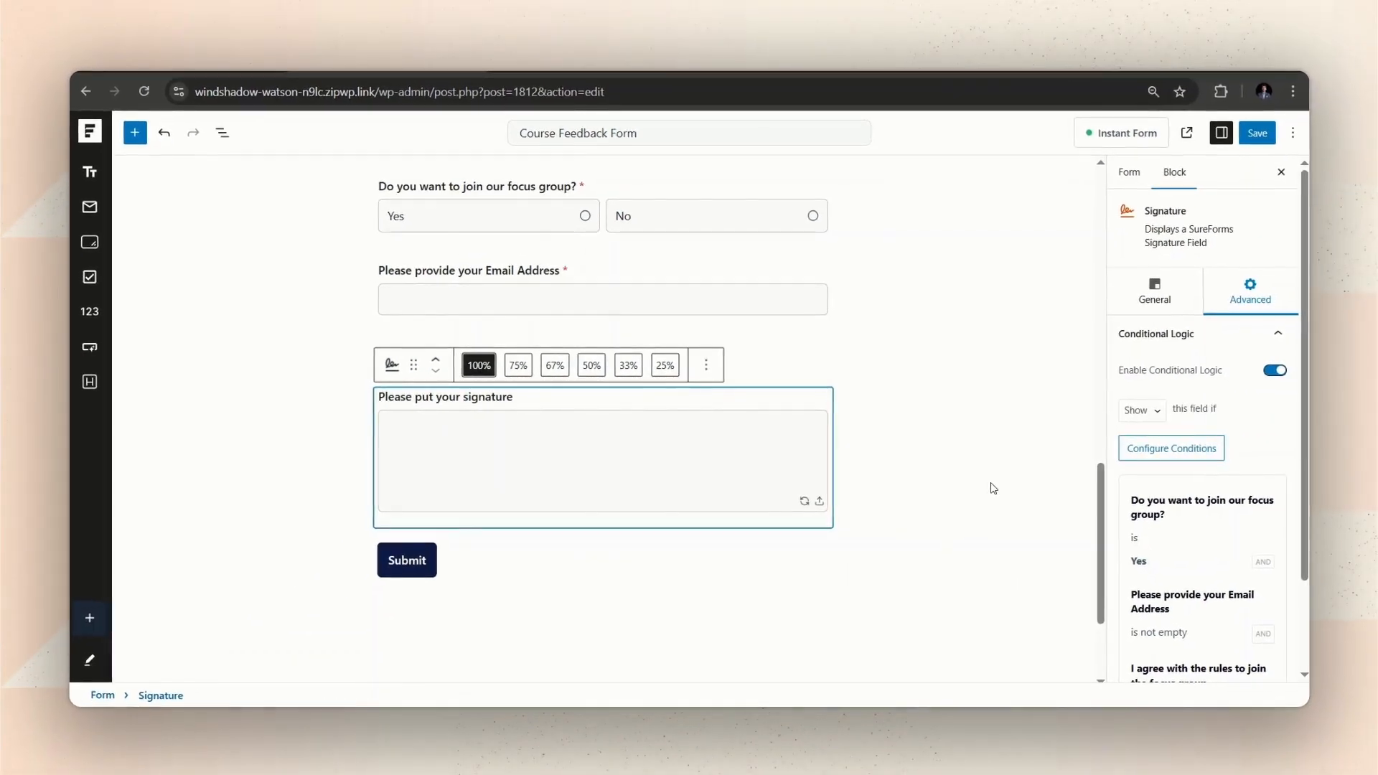
Save the form and reload the live form page for testing.
{"action": "left_click", "coordinate": [1259, 137]}
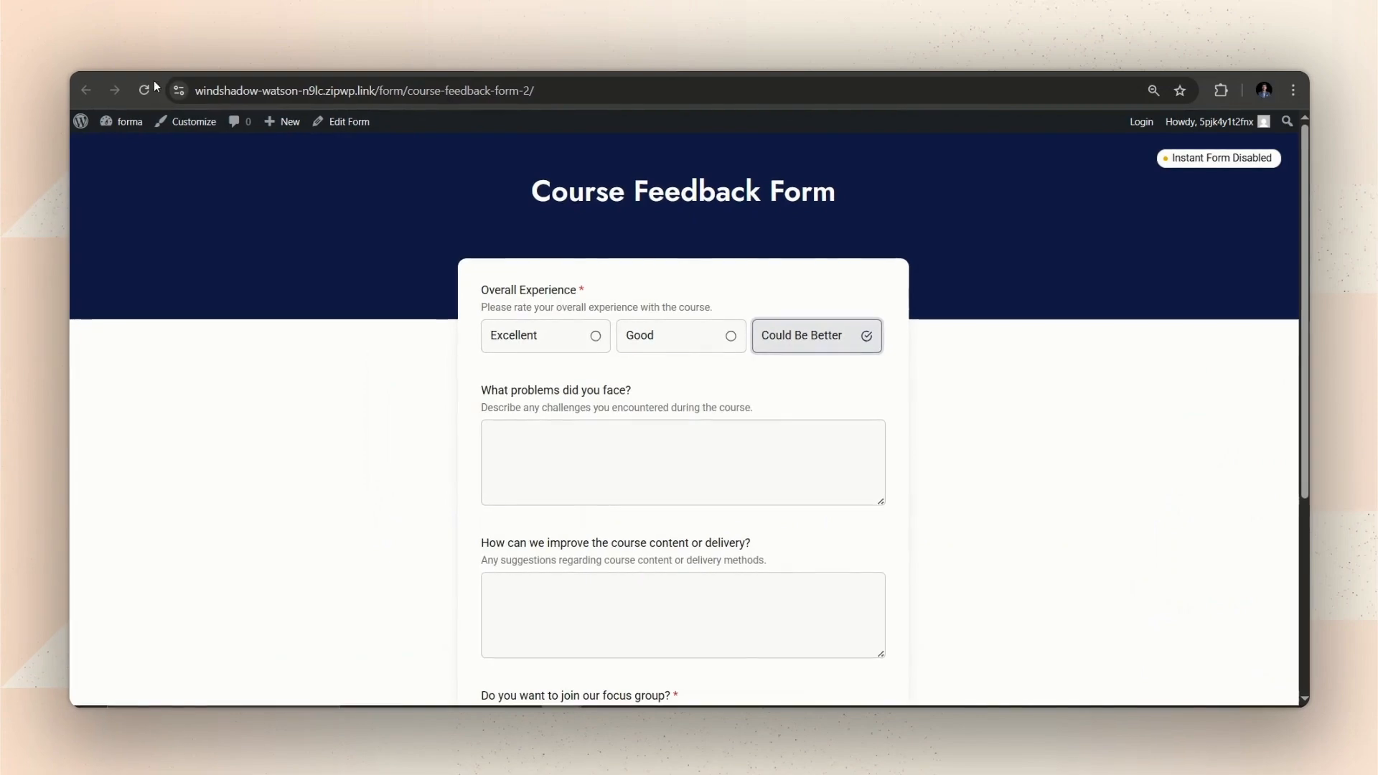
{"action": "left_click", "coordinate": [146, 89]}
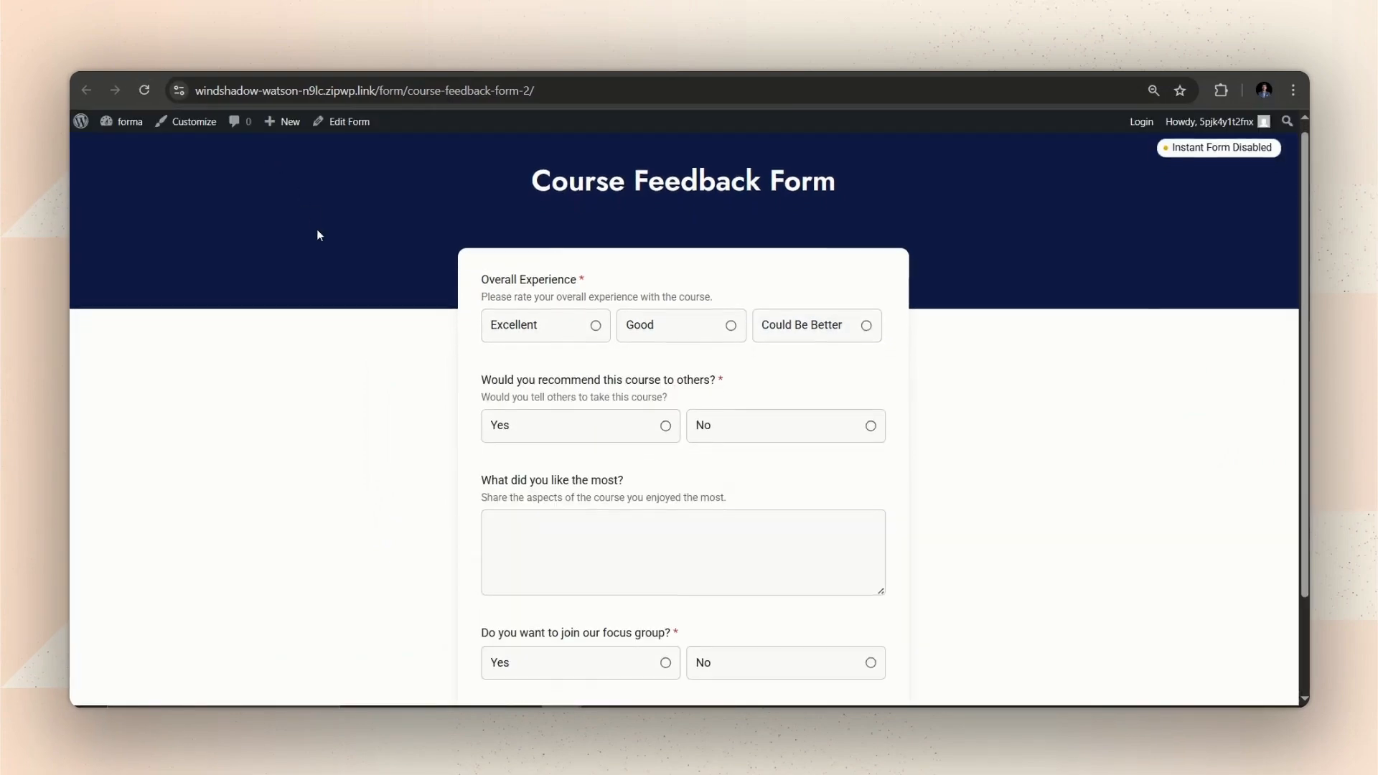
{"action": "scroll", "coordinate": [318, 235], "scroll_direction": "down", "scroll_amount": 2}
{"action": "scroll", "coordinate": [318, 235], "scroll_direction": "up", "scroll_amount": 1}
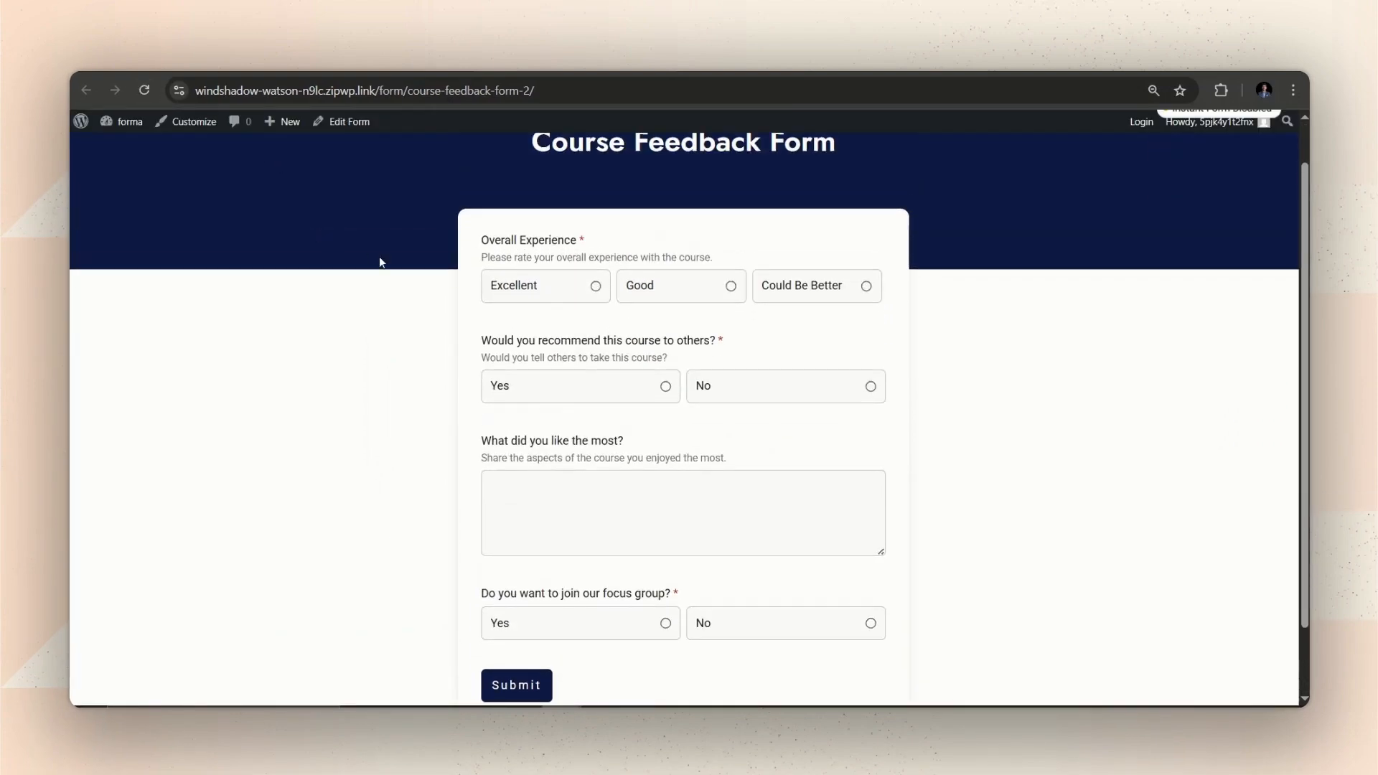
Rate the experience Excellent, suggest 'More assignments', and answer Yes to the focus group.
{"action": "left_click", "coordinate": [591, 291]}
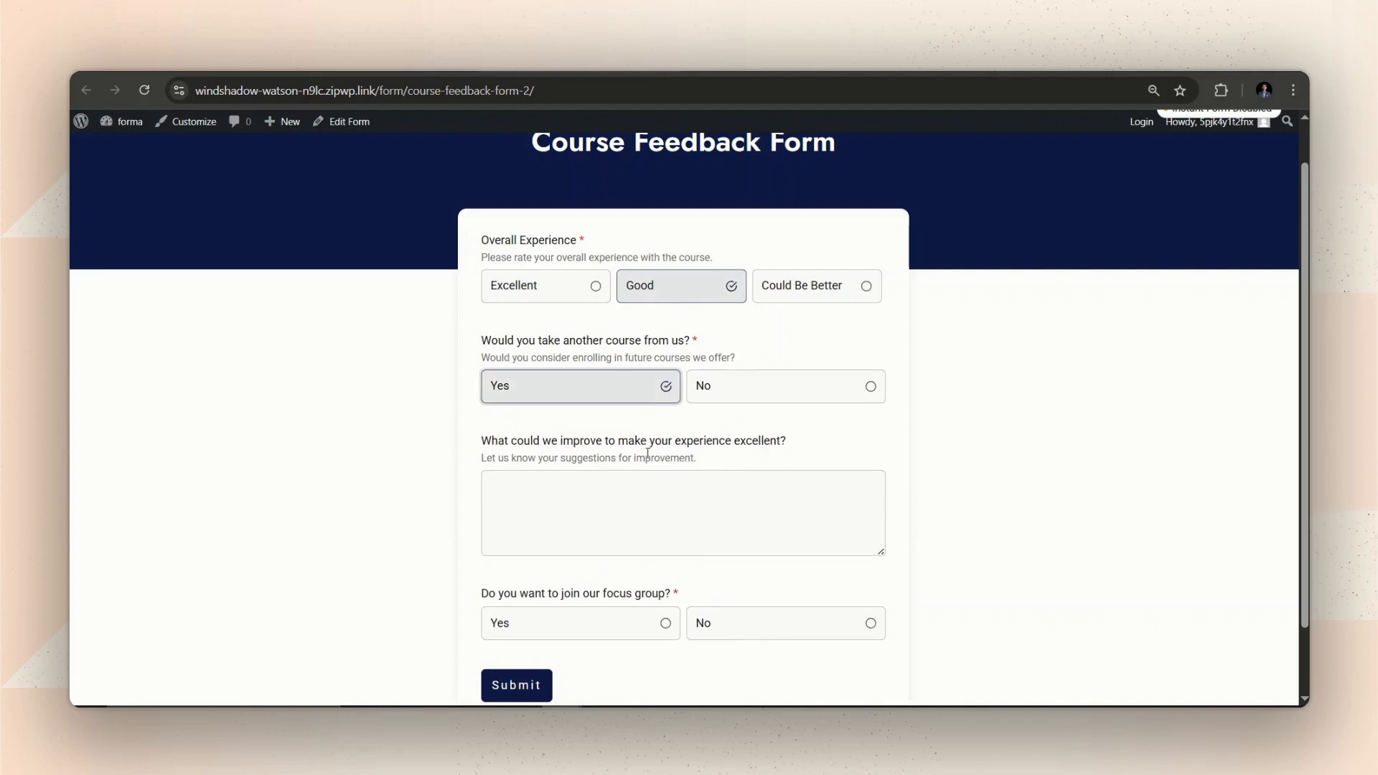
{"action": "left_click", "coordinate": [668, 492]}
{"action": "type", "text": "More assignments"}
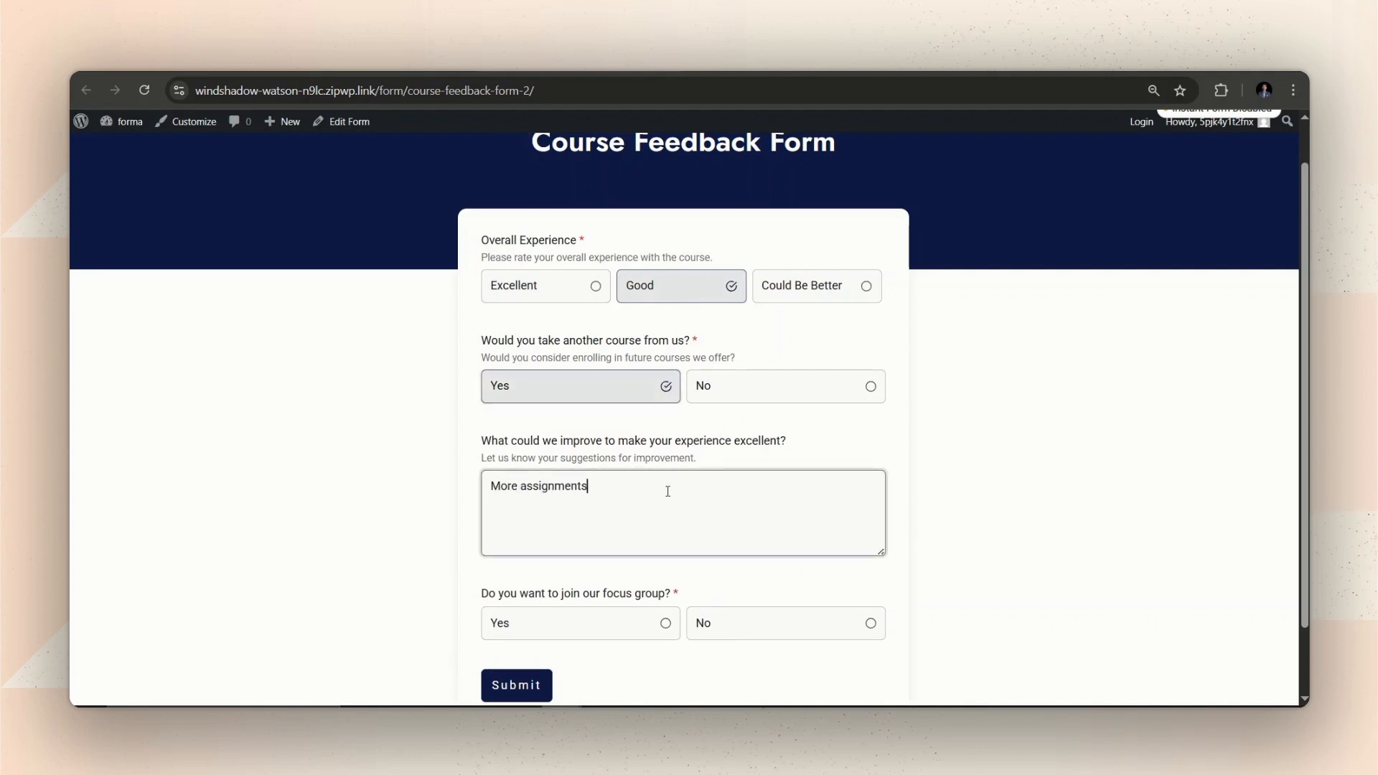
{"action": "scroll", "coordinate": [667, 493], "scroll_direction": "down", "scroll_amount": 1}
{"action": "left_click", "coordinate": [626, 548]}
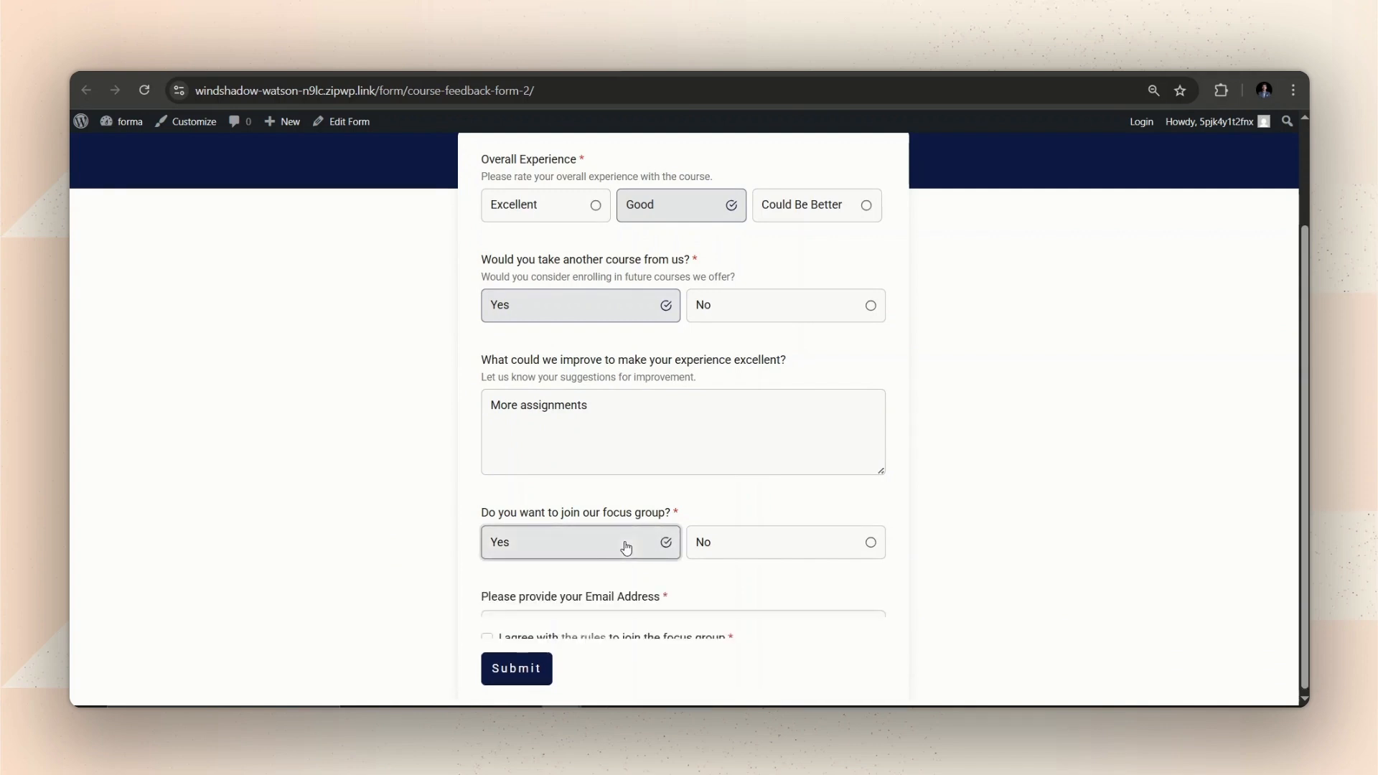
{"action": "scroll", "coordinate": [630, 529], "scroll_direction": "down", "scroll_amount": 2}
Enter an email address, tick the rules agreement, sign, and submit the test response.
{"action": "left_click", "coordinate": [628, 510]}
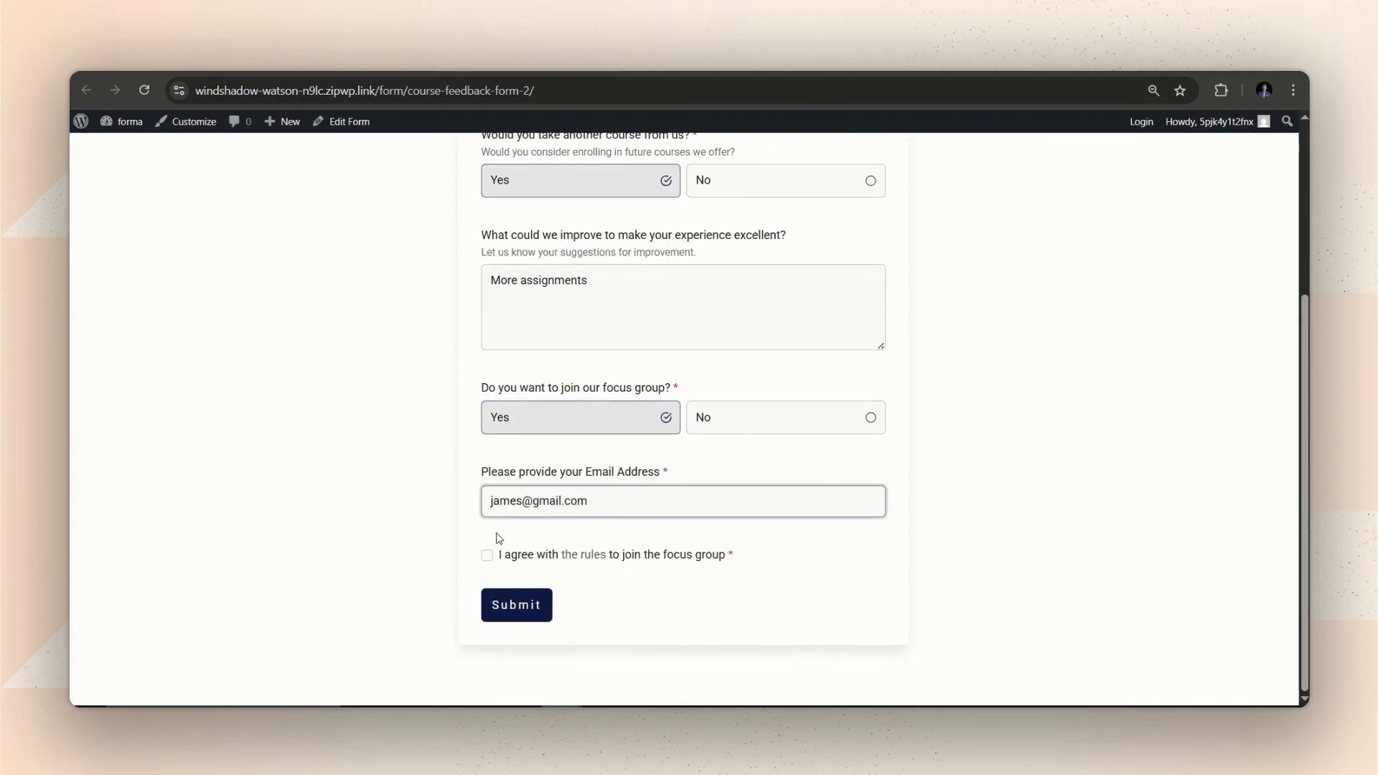
{"action": "left_click", "coordinate": [487, 555]}
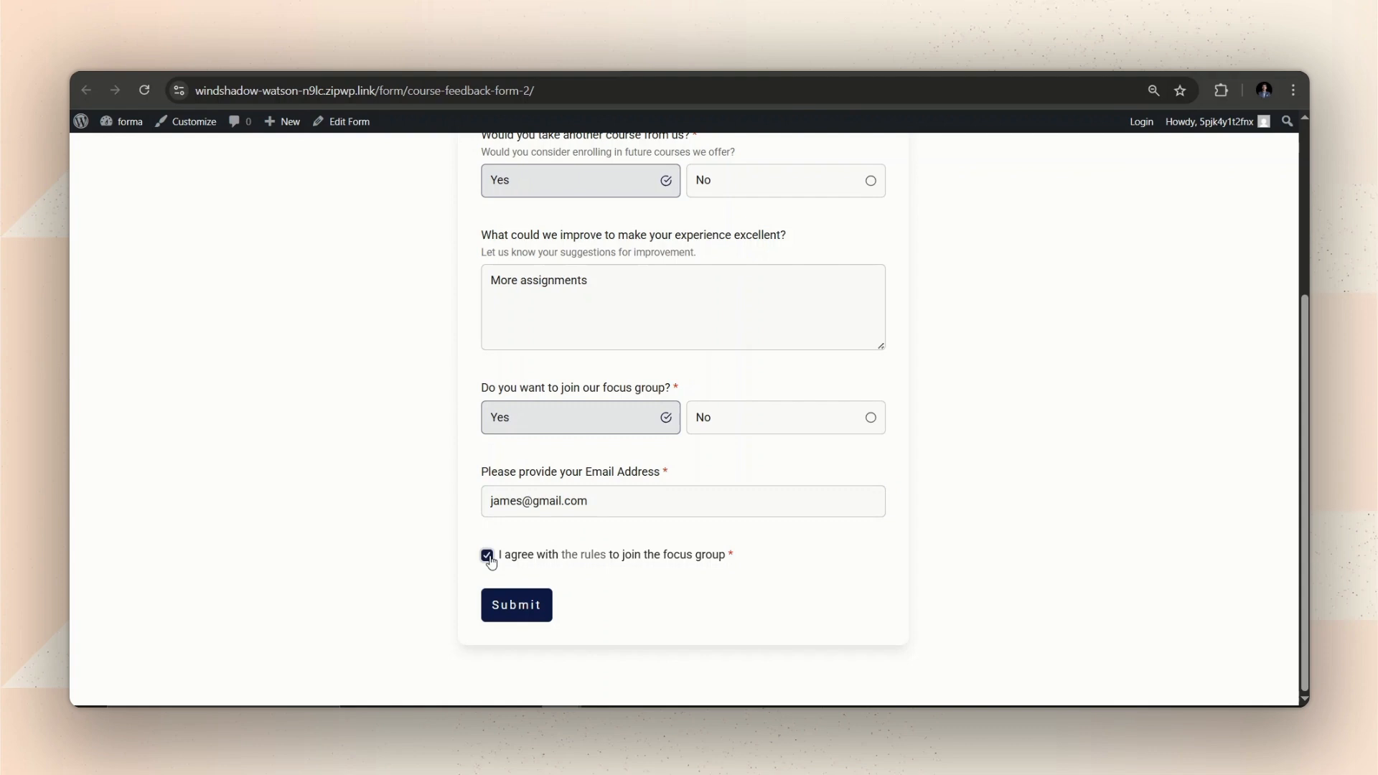
{"action": "scroll", "coordinate": [529, 453], "scroll_direction": "down", "scroll_amount": 1}
{"action": "scroll", "coordinate": [530, 454], "scroll_direction": "down", "scroll_amount": 1}
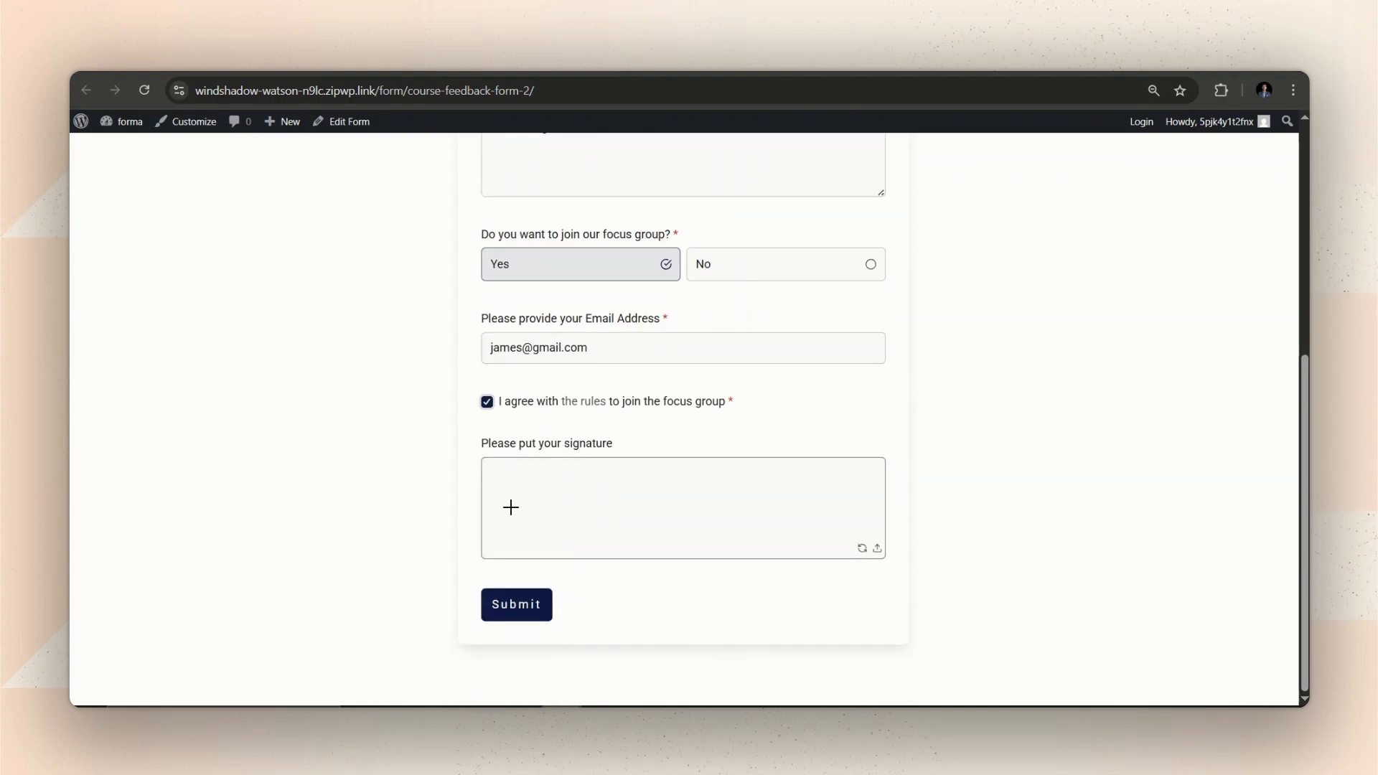
{"action": "mouse_move", "coordinate": [510, 508]}
{"action": "left_mouse_down"}
{"action": "mouse_move", "coordinate": [541, 476]}
{"action": "mouse_move", "coordinate": [525, 520]}
{"action": "mouse_move", "coordinate": [579, 488]}
{"action": "mouse_move", "coordinate": [825, 475]}
{"action": "left_mouse_up"}
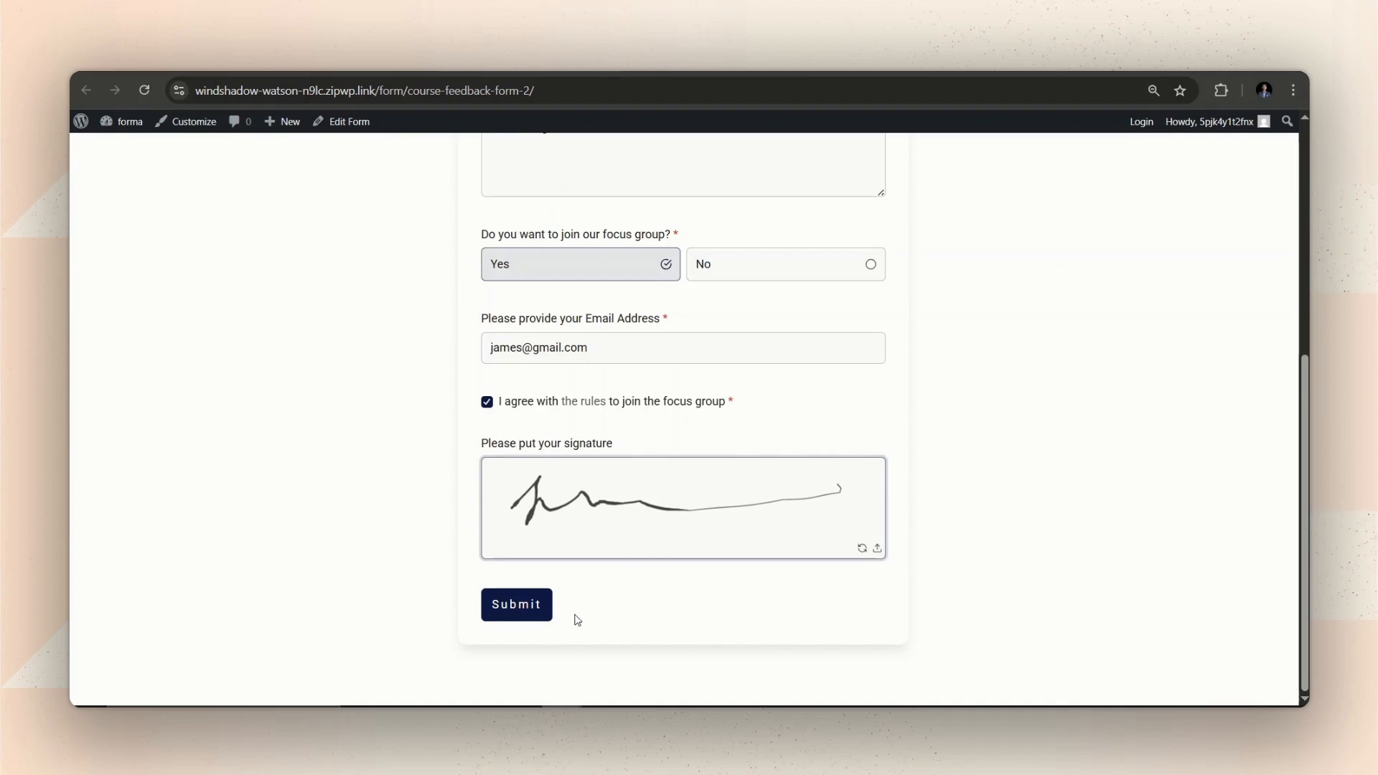
{"action": "left_click", "coordinate": [548, 606]}
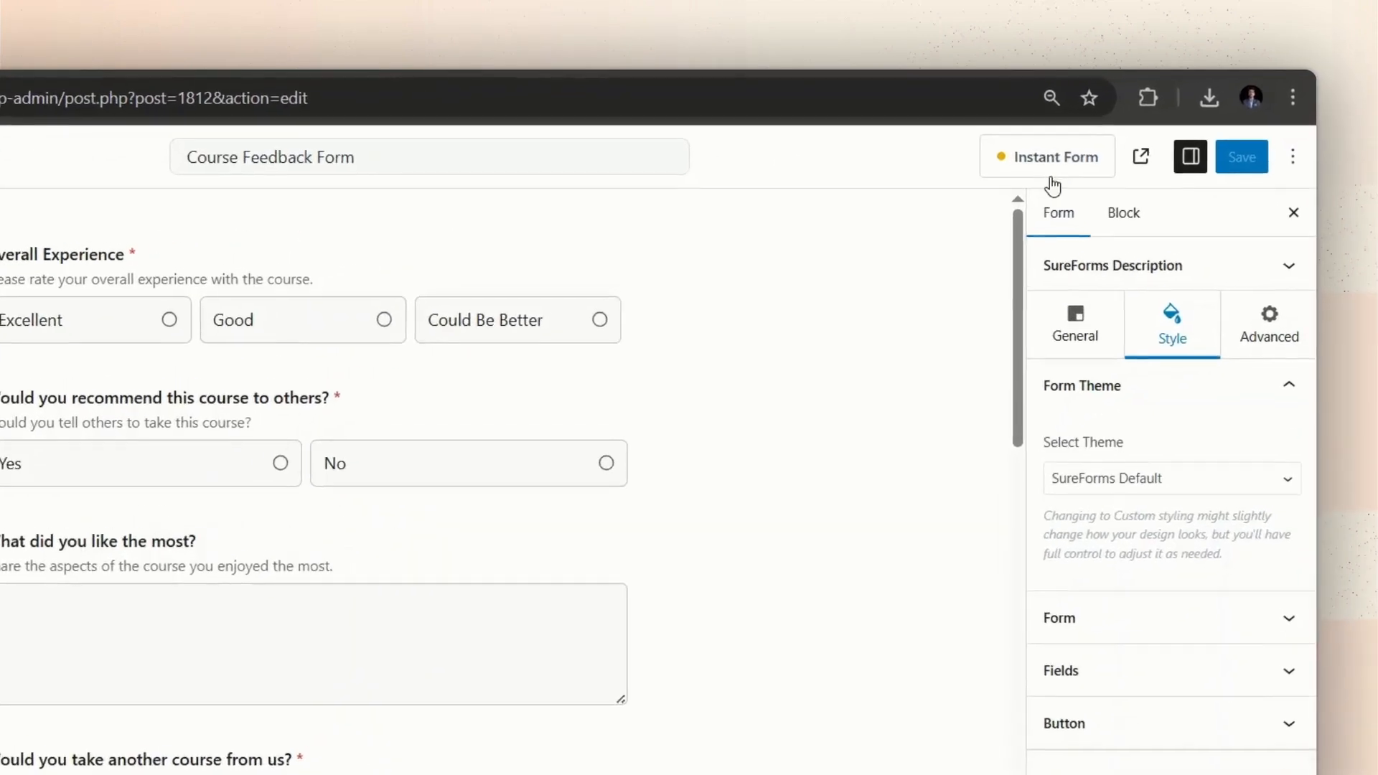
Switch on Enable Instant Form for the Course Feedback Form.
{"action": "left_click", "coordinate": [1041, 180]}
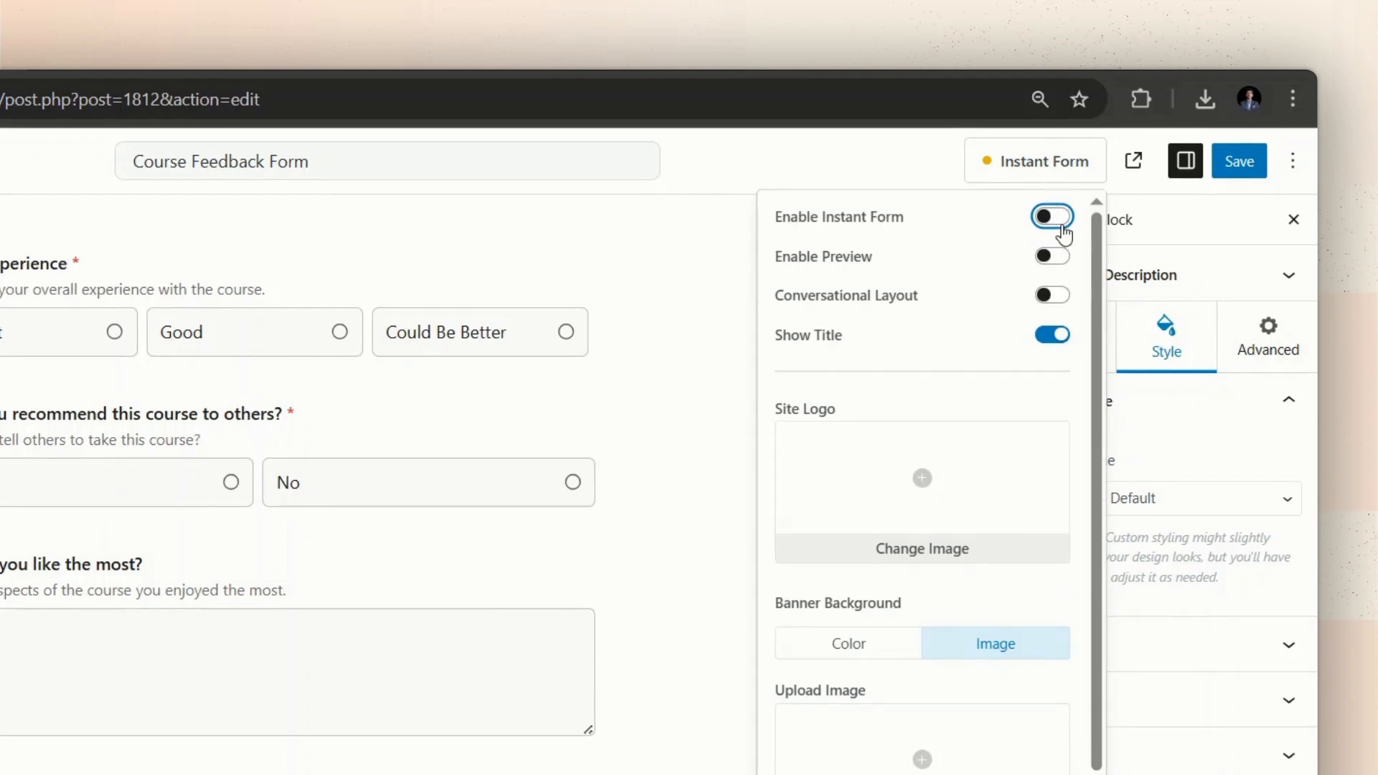
{"action": "left_click", "coordinate": [1064, 235]}
{"action": "scroll", "coordinate": [1010, 435], "scroll_direction": "down", "scroll_amount": 2}
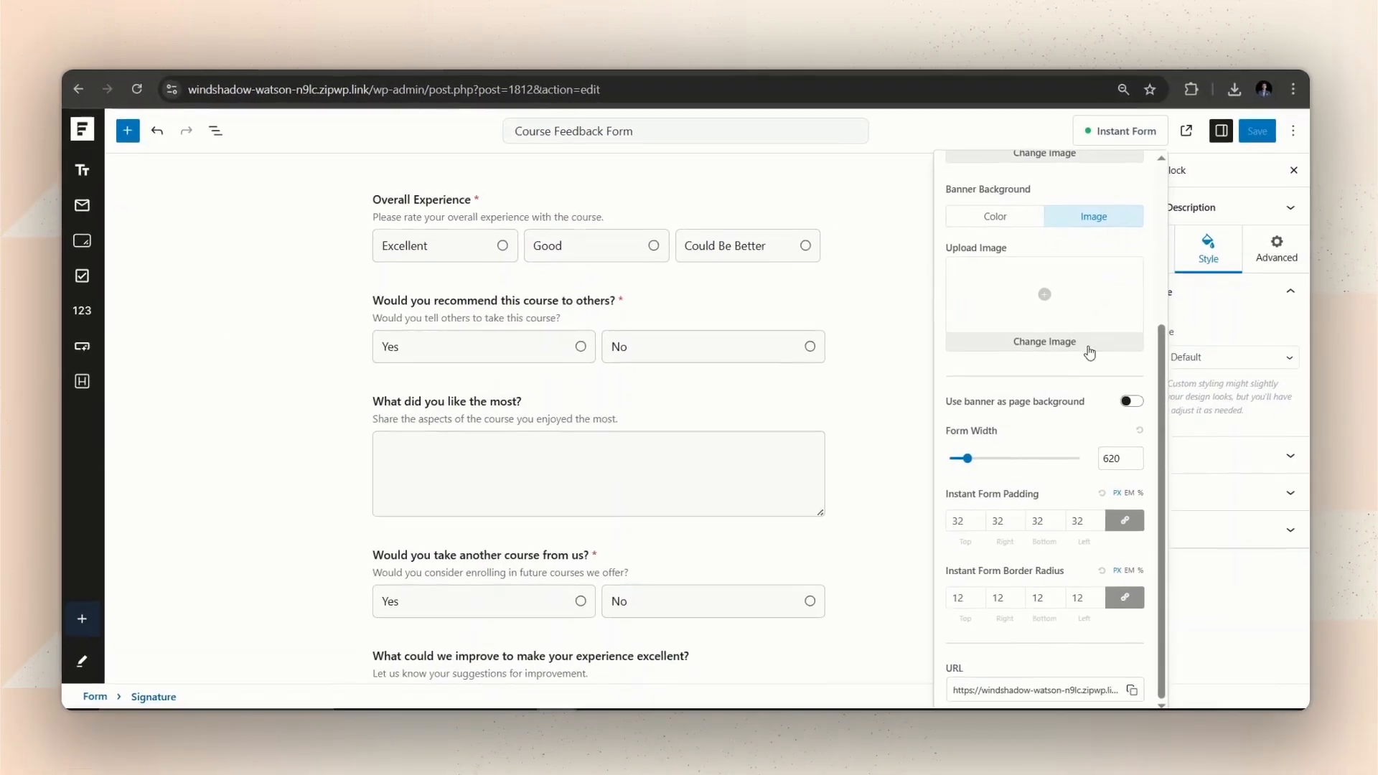
{"action": "scroll", "coordinate": [1060, 532], "scroll_direction": "up", "scroll_amount": 3}
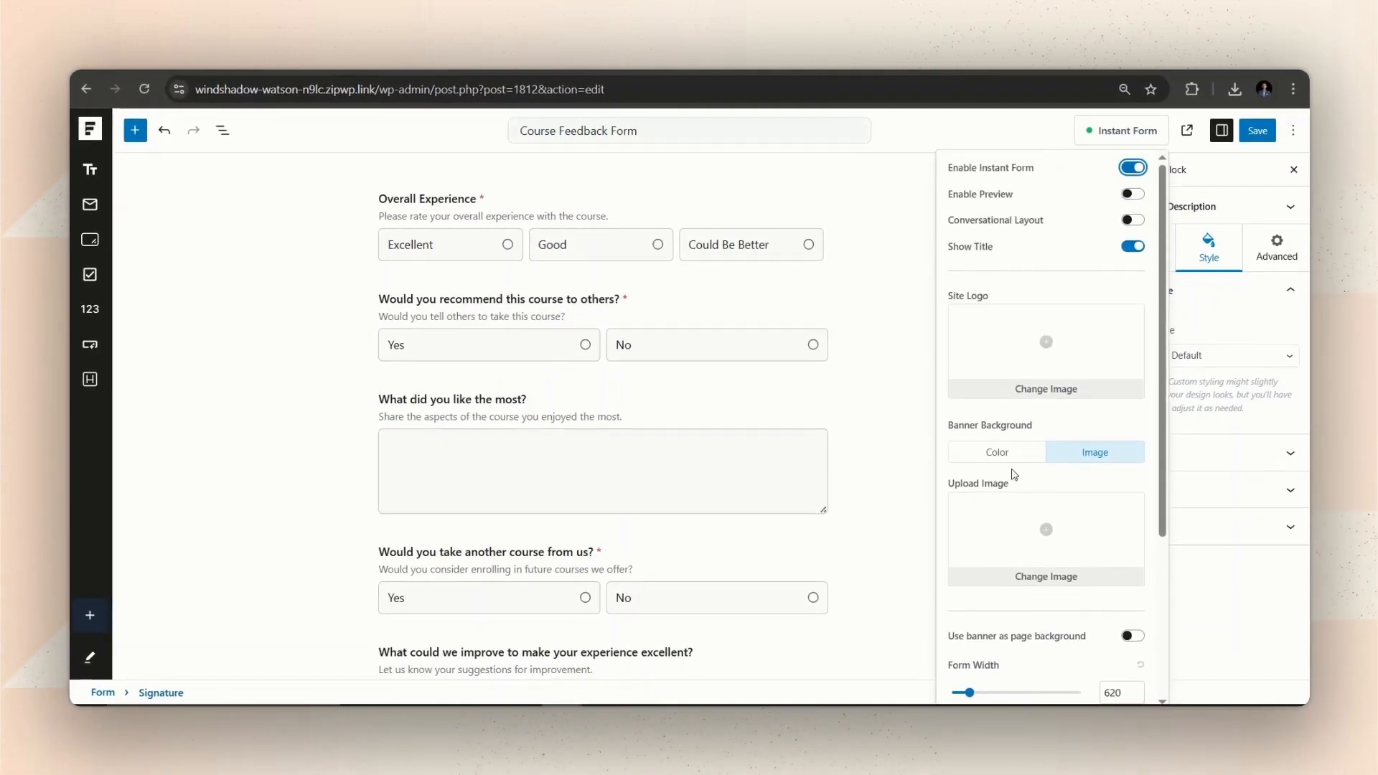
Set the banner background to Image using the yellow picture from the media library.
{"action": "left_click", "coordinate": [996, 454]}
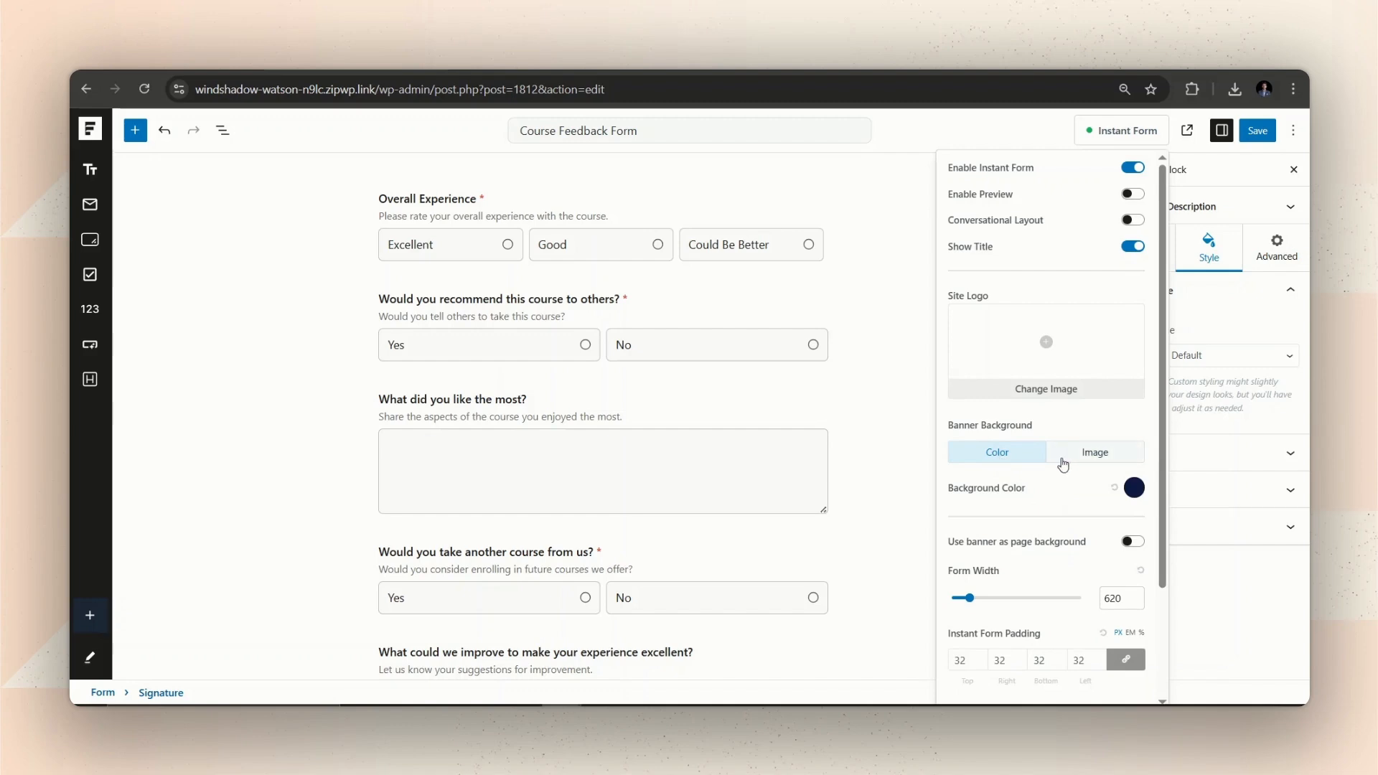
{"action": "left_click", "coordinate": [1064, 467]}
{"action": "left_click", "coordinate": [1046, 535]}
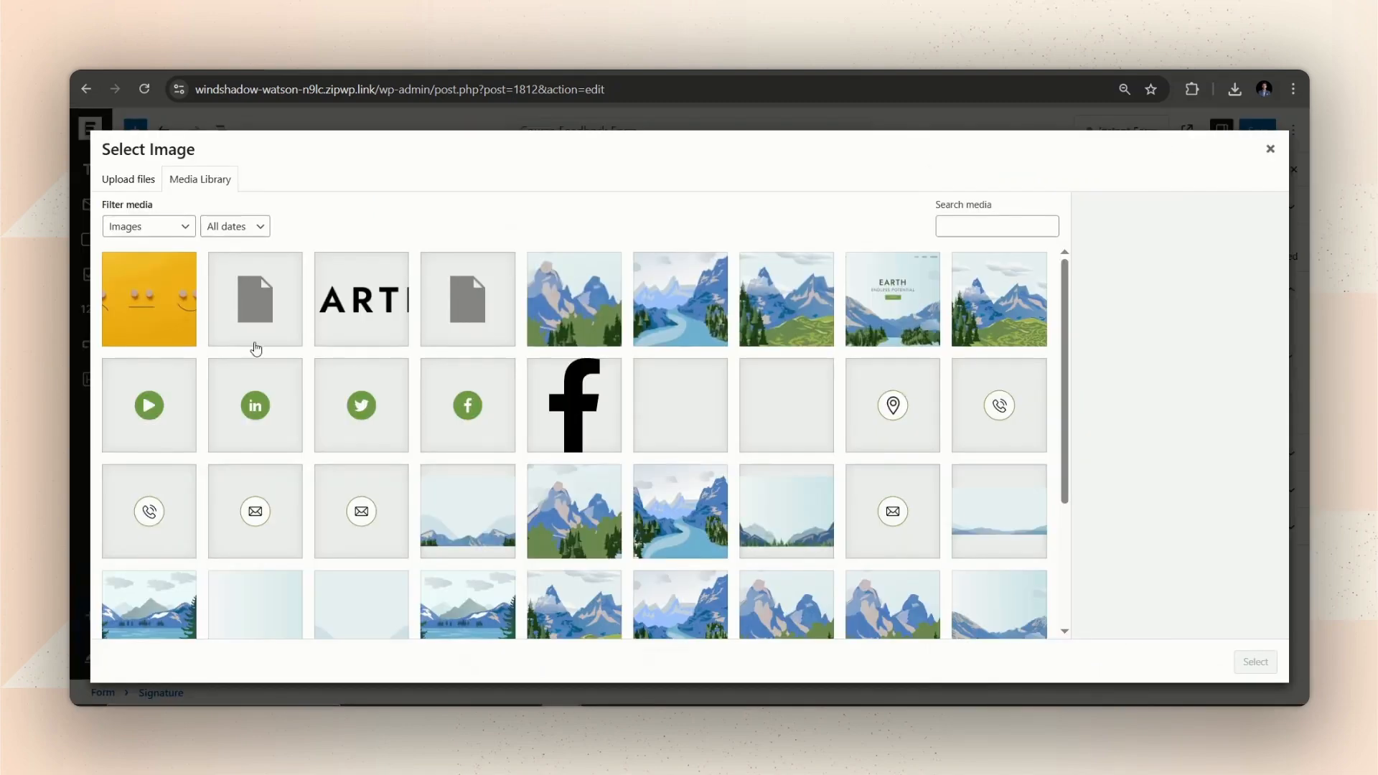
{"action": "left_click", "coordinate": [151, 299]}
{"action": "left_click", "coordinate": [1255, 661]}
{"action": "left_click", "coordinate": [1181, 170]}
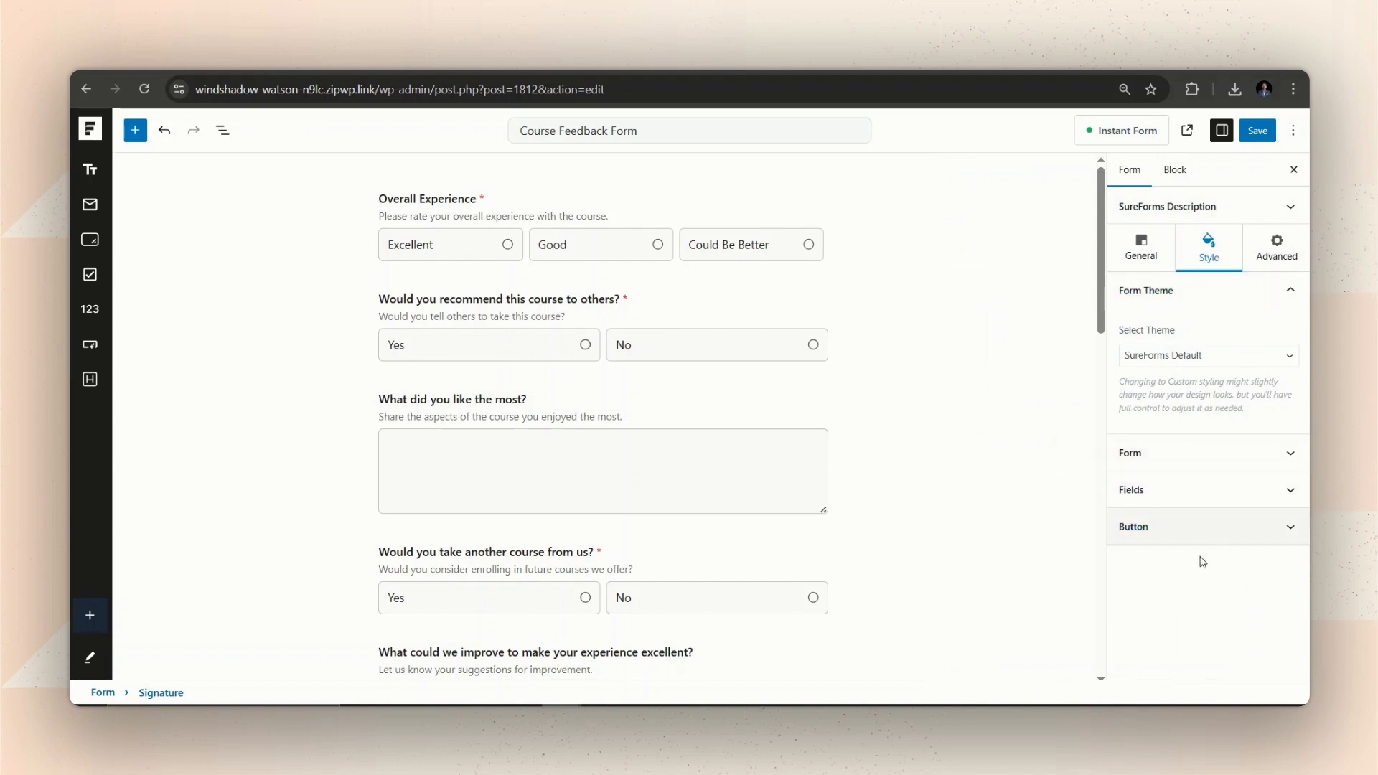
Save the form and reload the live page to view the yellow smiley-face banner.
{"action": "left_click", "coordinate": [1259, 130]}
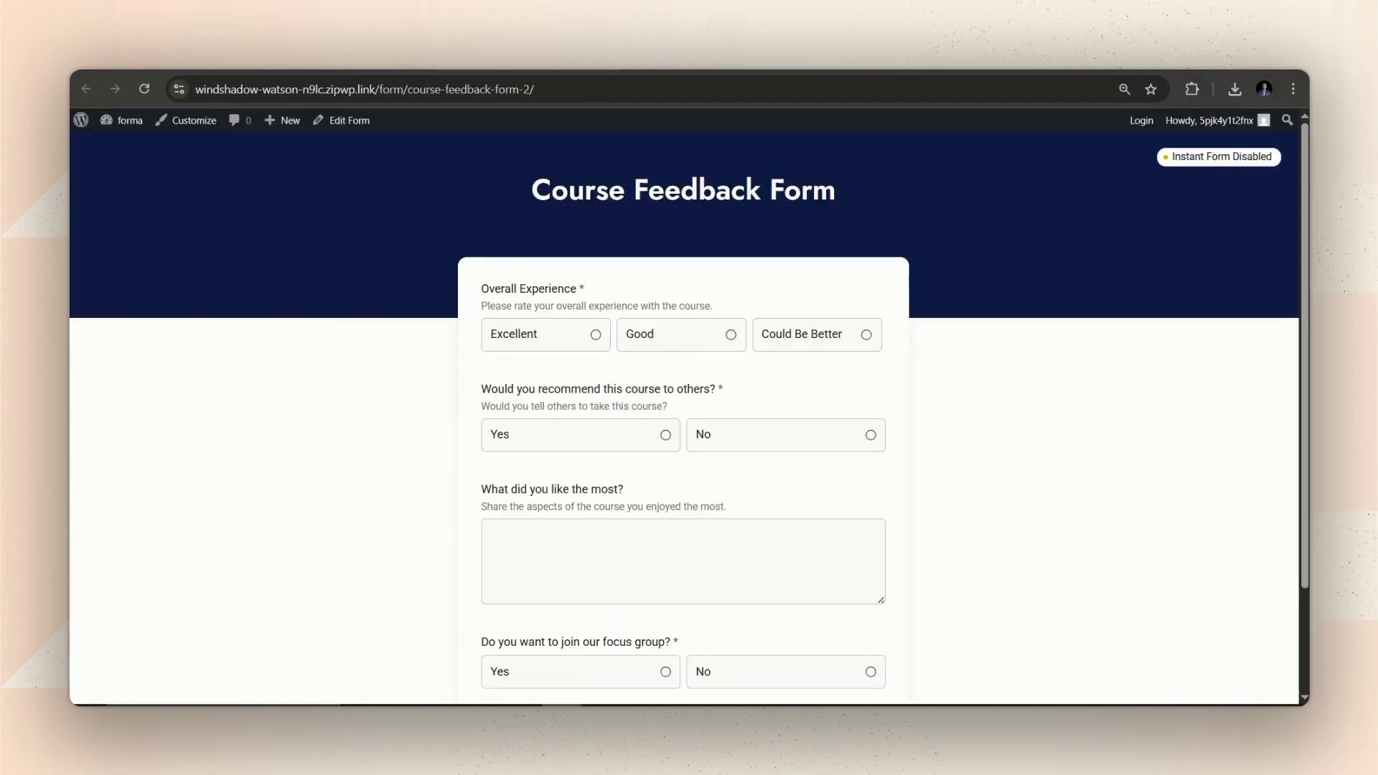
{"action": "left_click", "coordinate": [144, 89]}
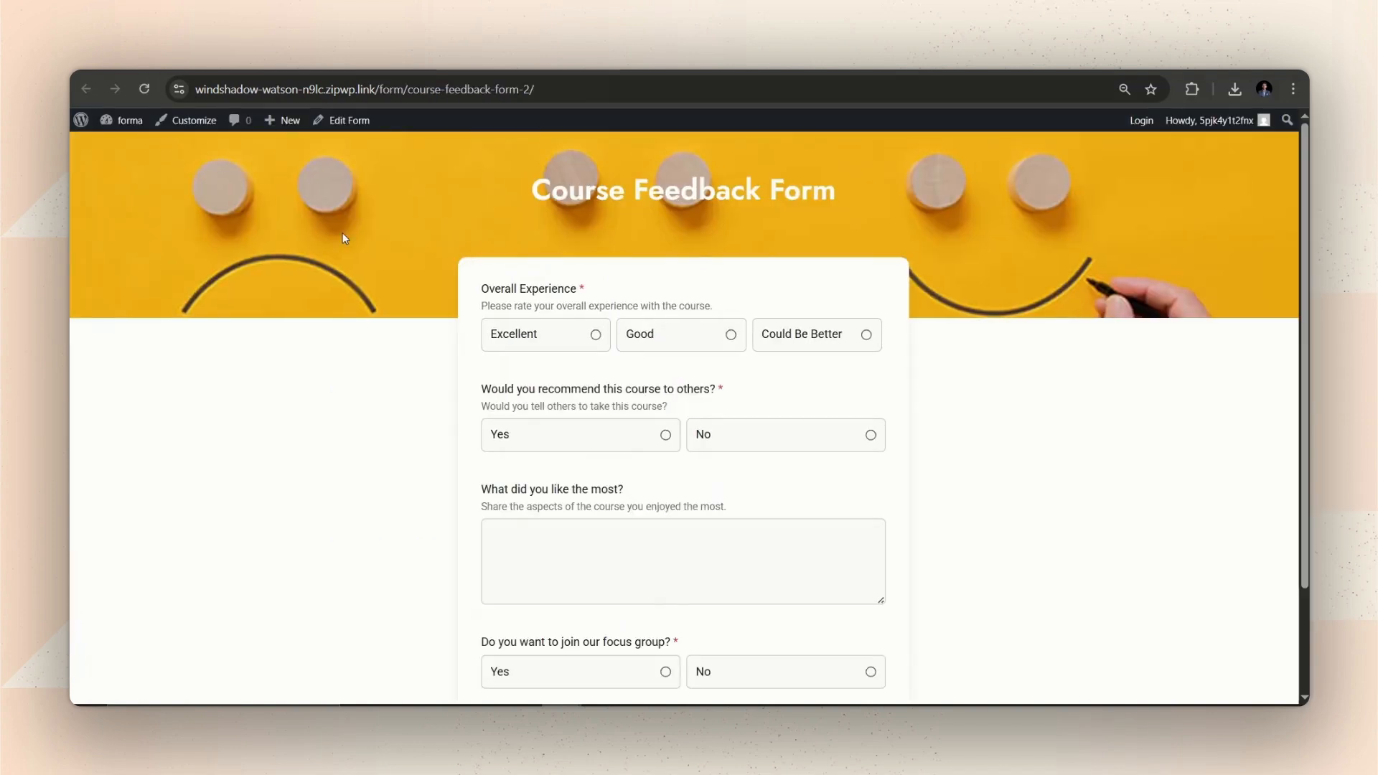
{"action": "scroll", "coordinate": [506, 402], "scroll_direction": "down", "scroll_amount": 2}
{"action": "scroll", "coordinate": [508, 407], "scroll_direction": "up", "scroll_amount": 1}
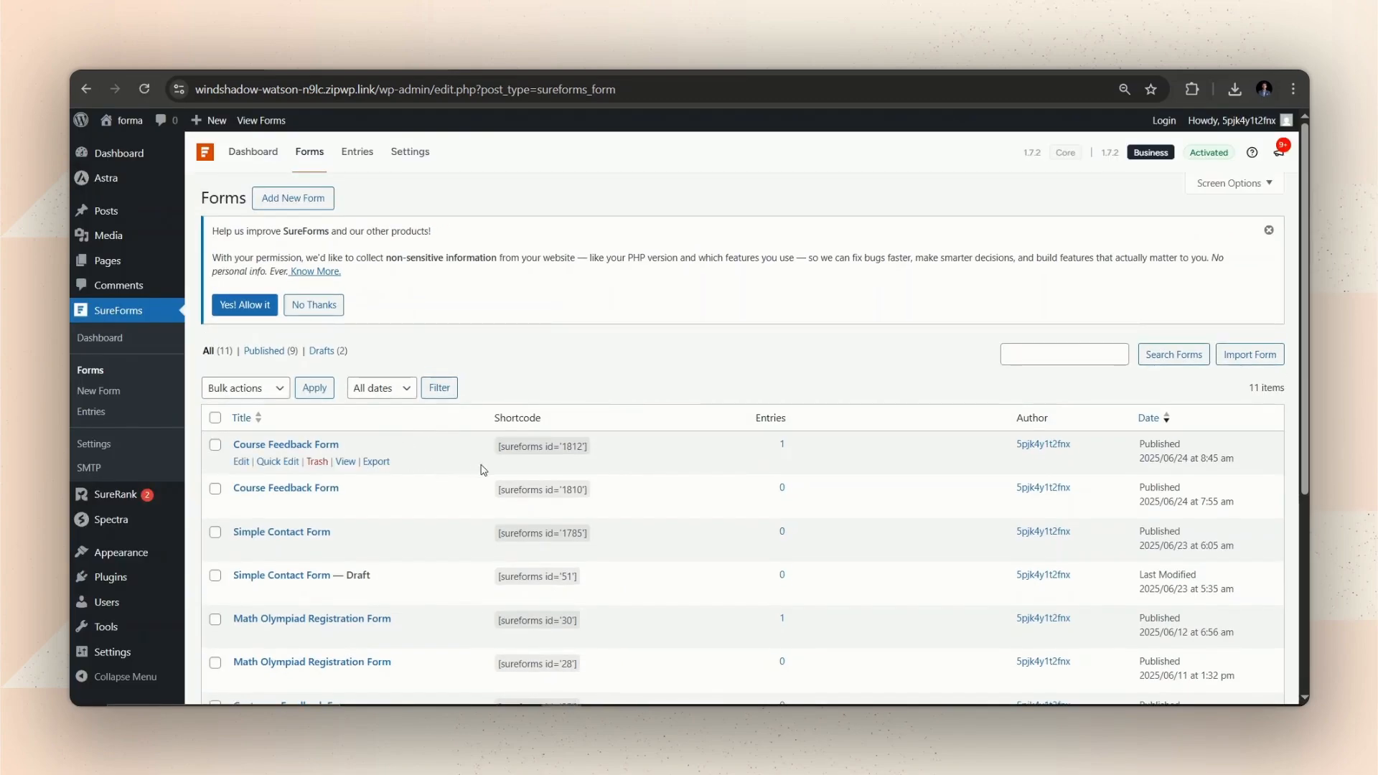
Copy the Course Feedback Form's shortcode [sureforms id='1812'] from the Forms list.
{"action": "mouse_move", "coordinate": [600, 451]}
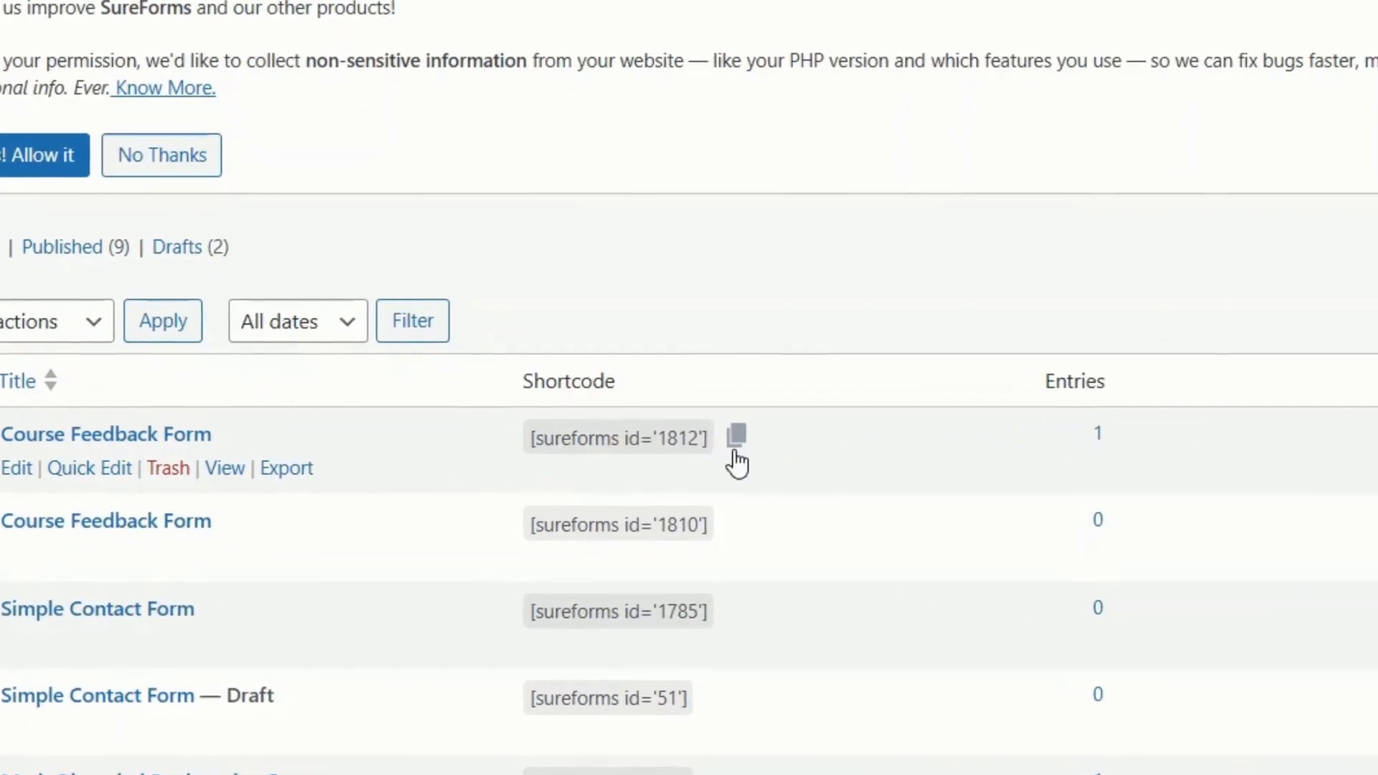
{"action": "left_click", "coordinate": [735, 450]}
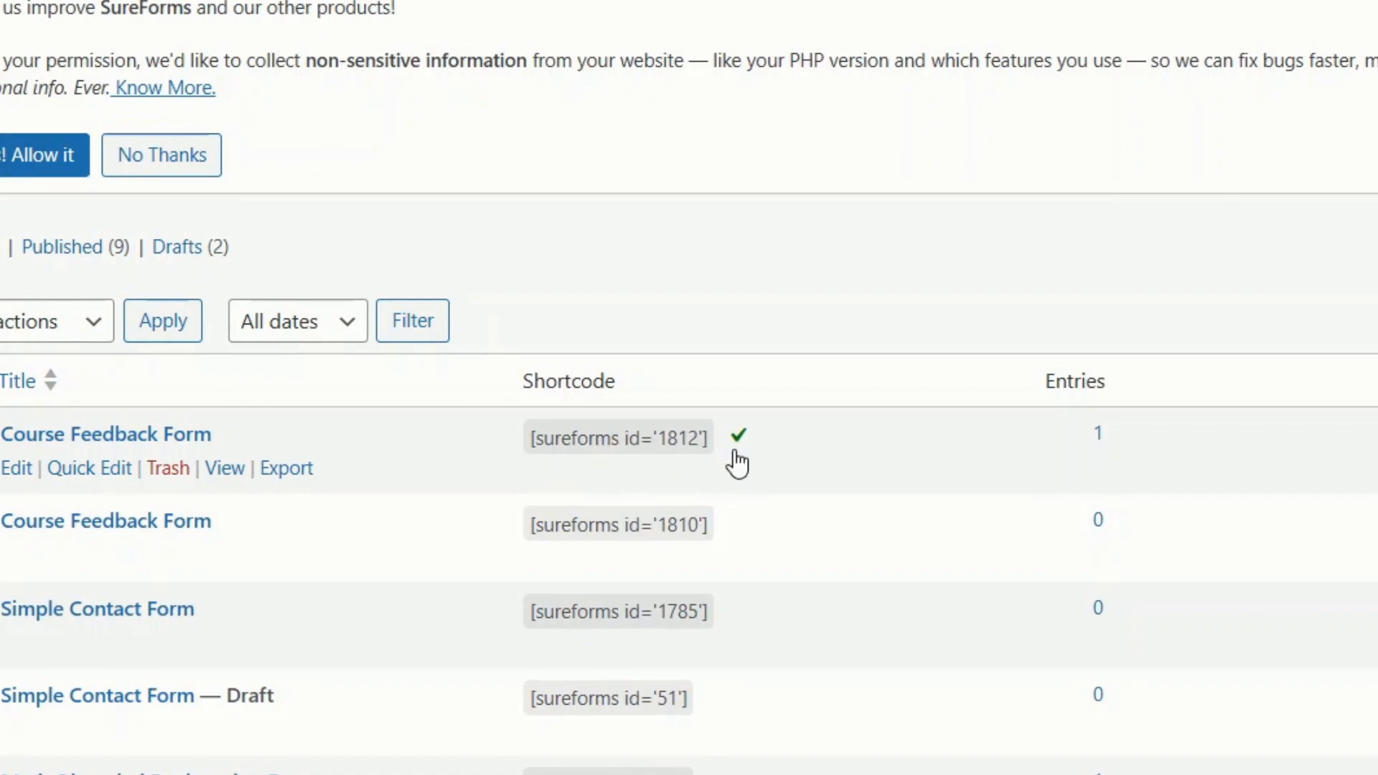